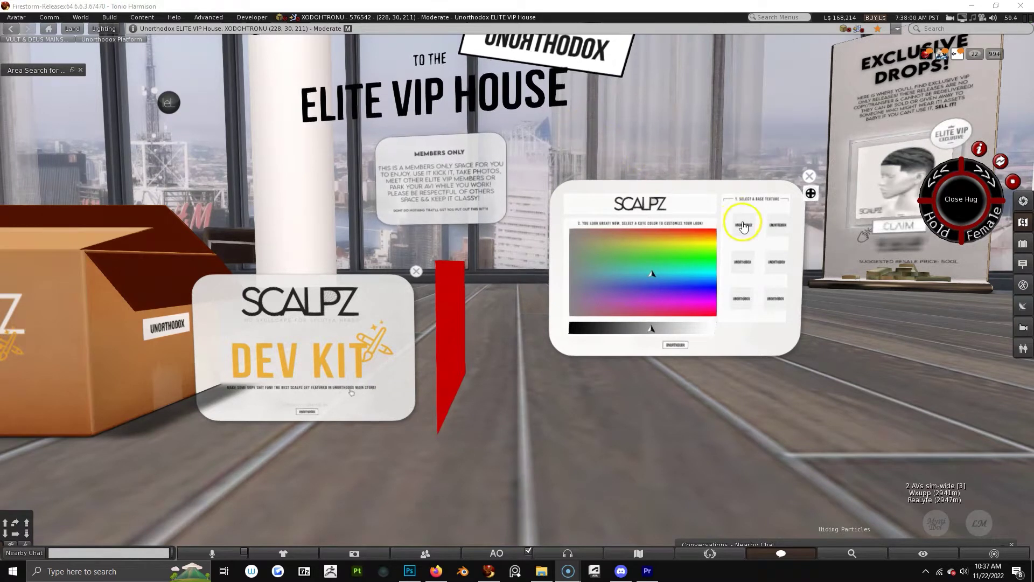
Step: Inspect the general properties and permissions of the rezzed Scalpz style HUD, closing the build window when done
left_click_drag(650, 271, 622, 271, "alt")
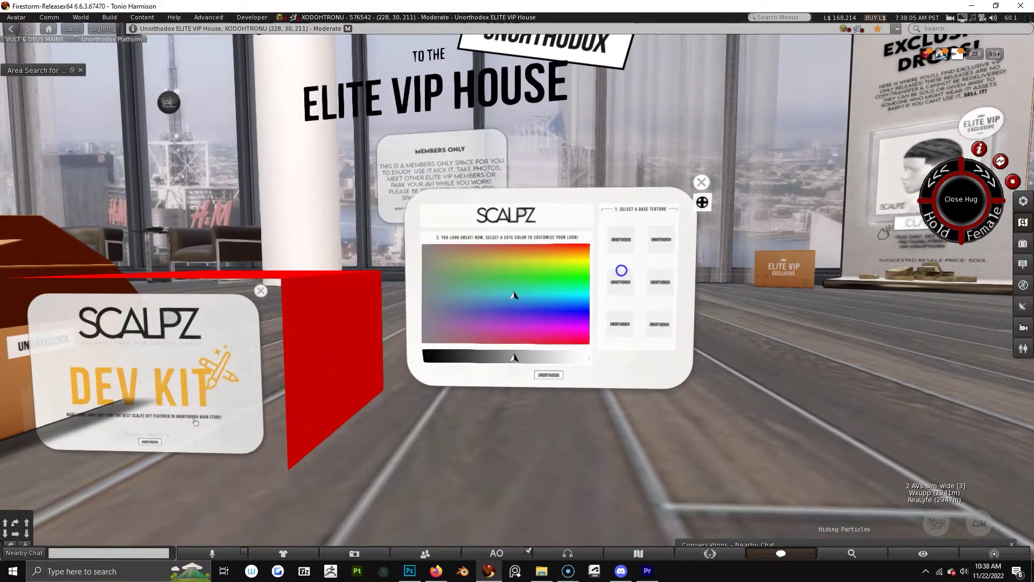
left_click_drag(621, 271, 296, 243, "alt")
right_click(468, 224)
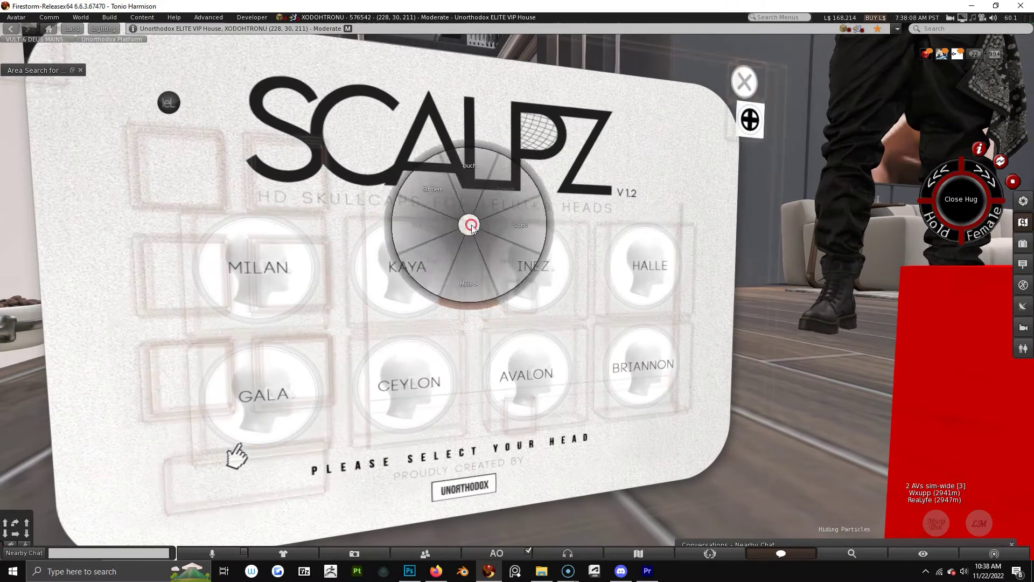
left_click(498, 250)
left_click_drag(441, 273, 716, 322, "alt")
left_click(162, 161)
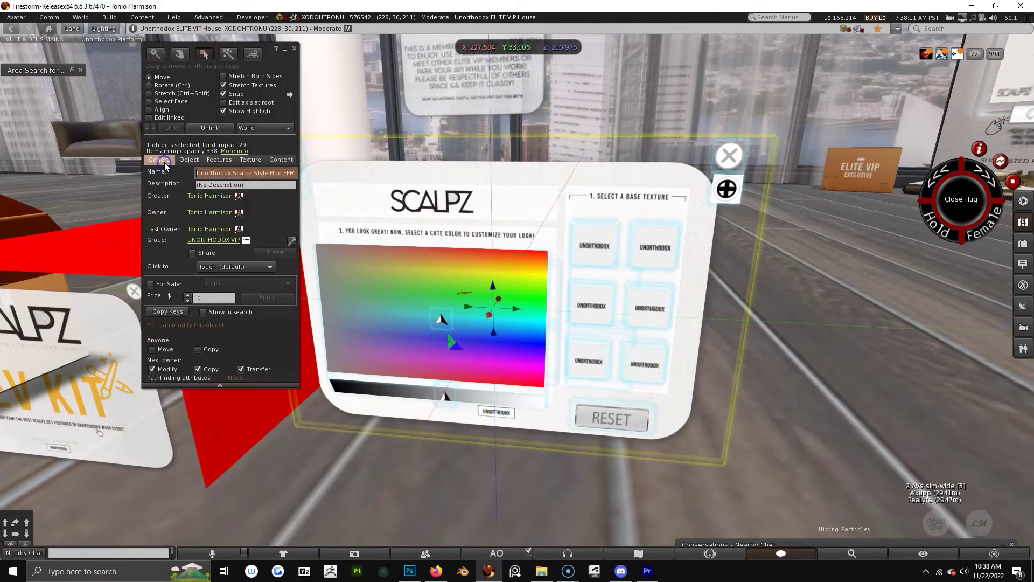
left_click(294, 49)
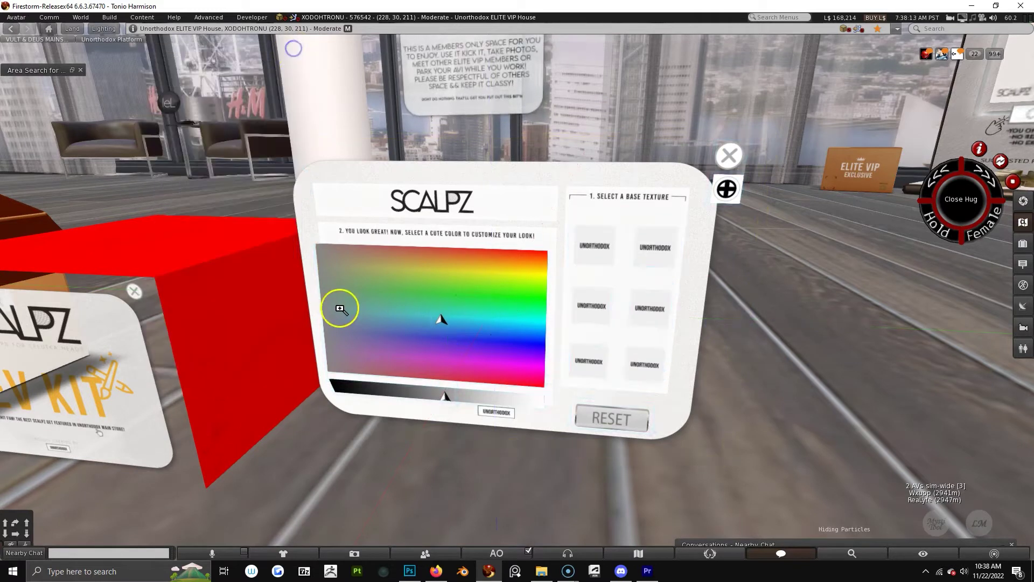
Step: Inspect the general properties and permissions of the flat Scalpz DEV KIT panel beside the cardboard box
left_click(341, 309, "alt")
left_click_drag(348, 312, 570, 324, "alt")
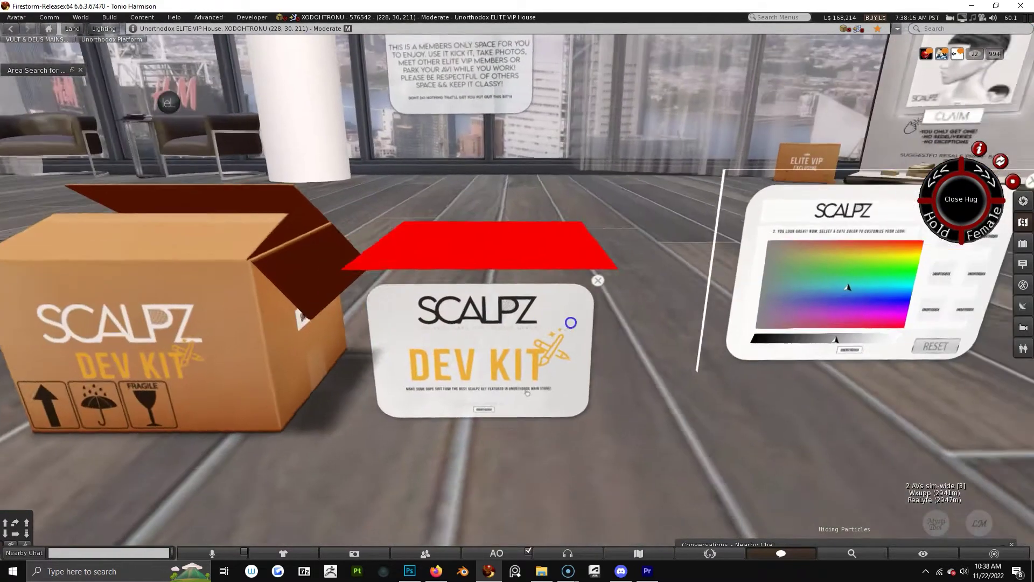
right_click(462, 289)
left_click(491, 321)
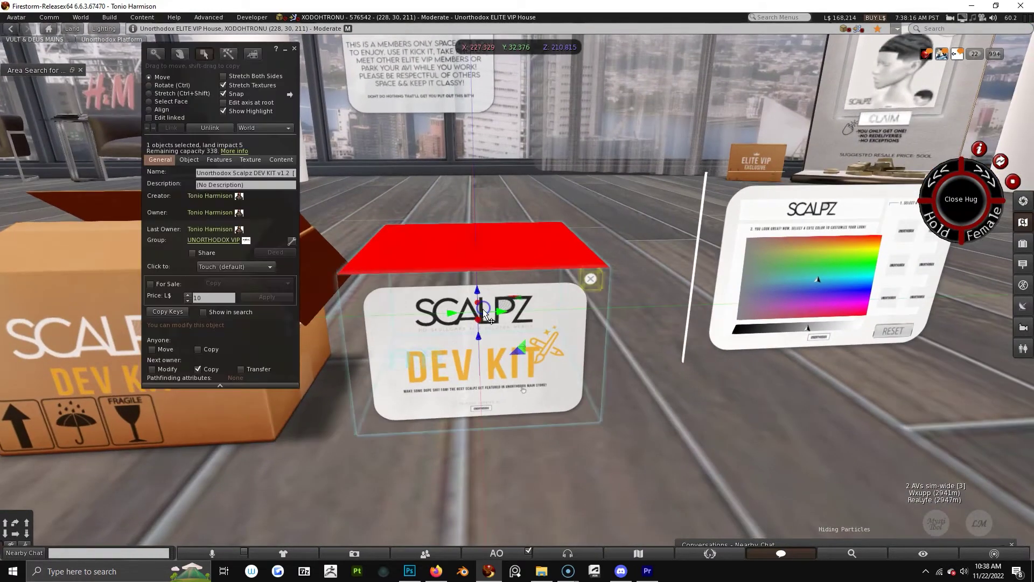
left_click(294, 49)
left_click(186, 307)
left_click(368, 113)
left_click_drag(471, 326, 514, 362, "alt")
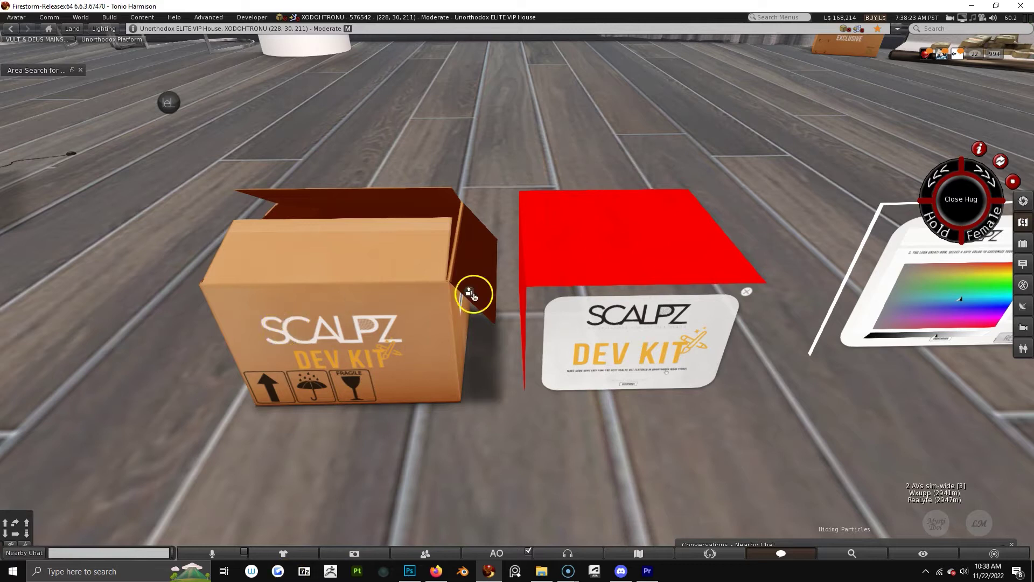
Step: Examine the items contained in the Scalpz DEV KIT panel, closing the build window when done
right_click(612, 286)
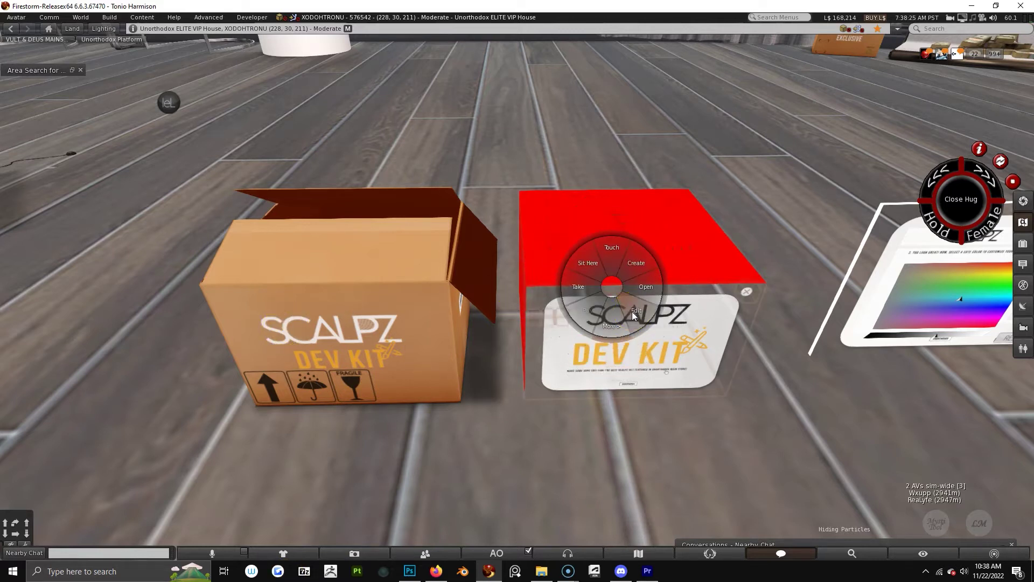
left_click(633, 311)
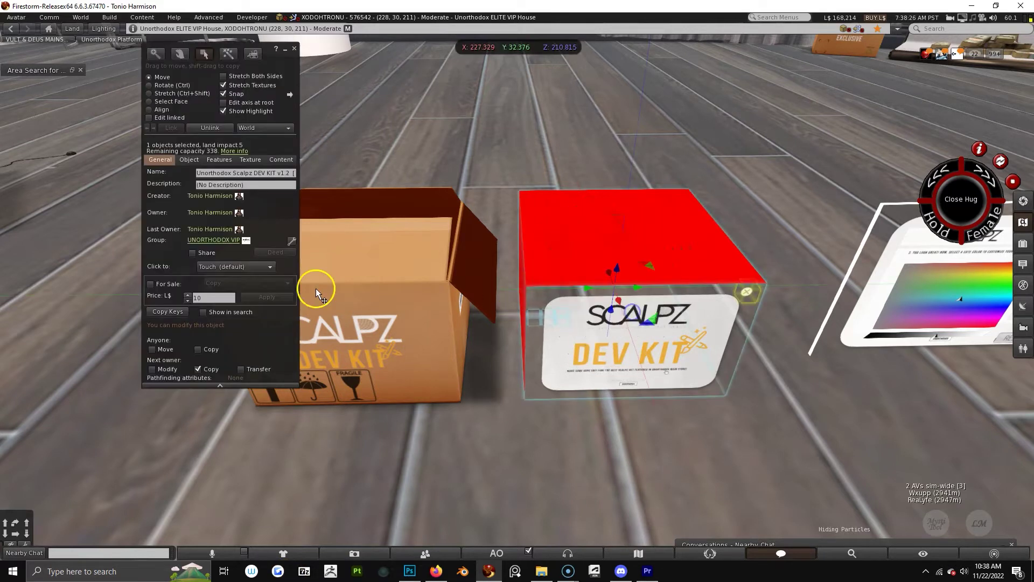
left_click(281, 159)
left_click_drag(245, 376, 200, 372)
left_click(294, 49)
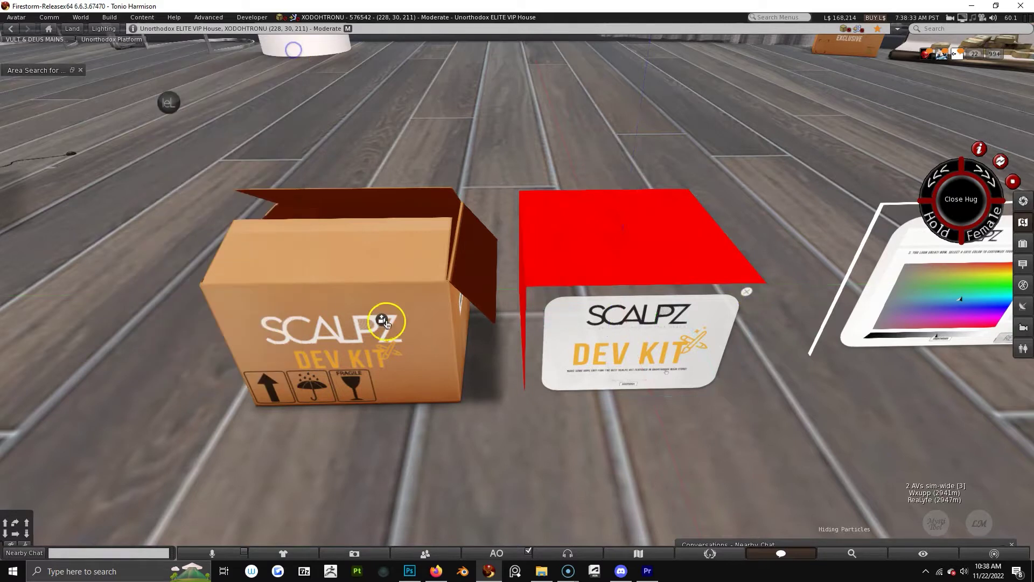
Step: Copy the contents of the Scalpz DEV KIT cardboard box to the inventory and dismiss the two notecards
left_click(382, 299)
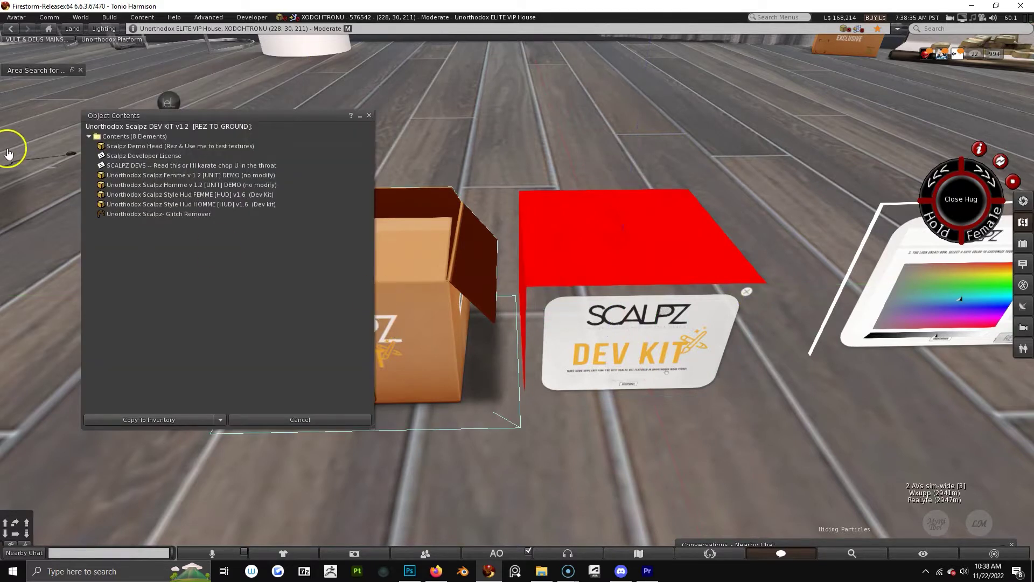
left_click(200, 420)
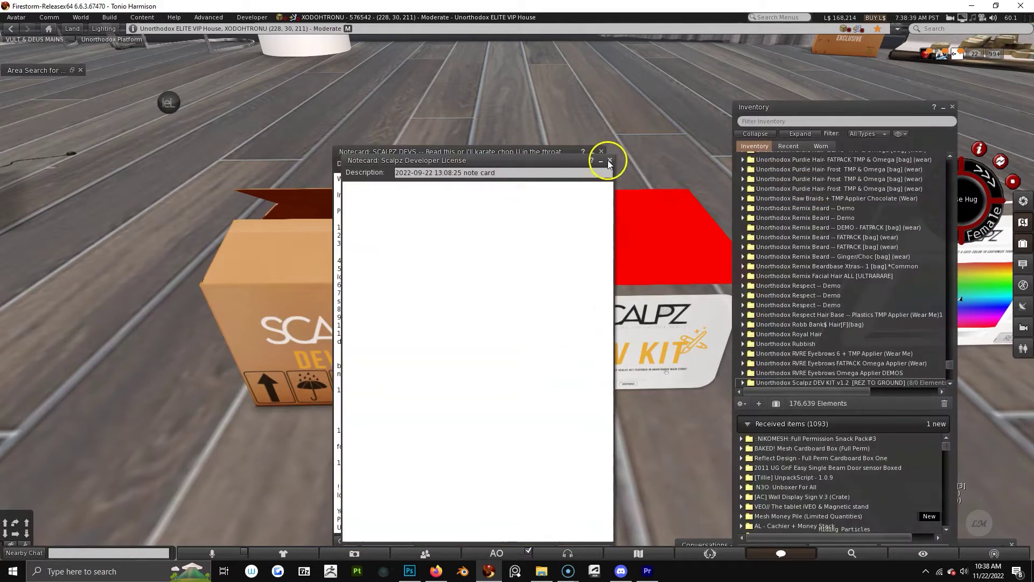
left_click(610, 160)
left_click(601, 151)
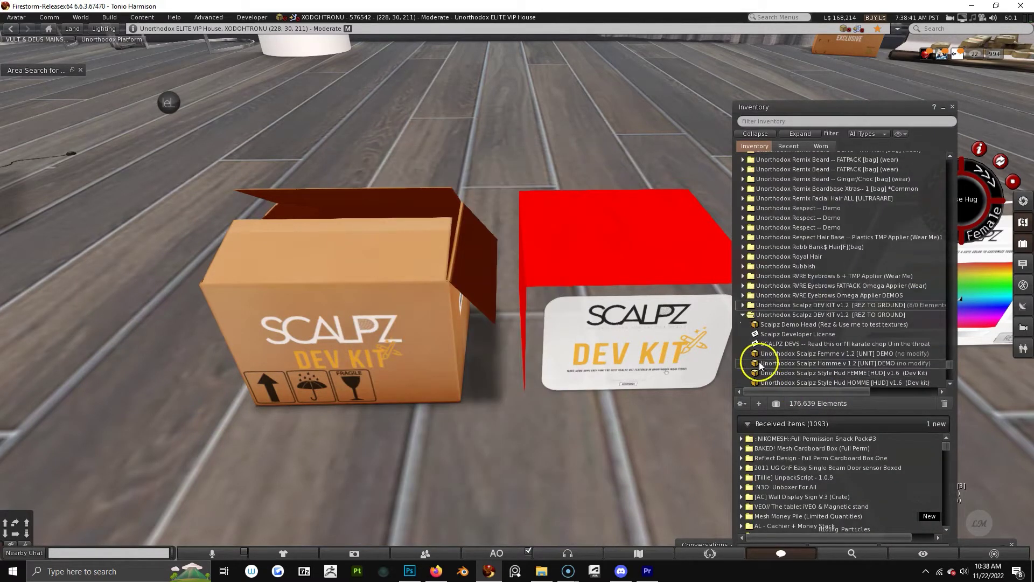
Step: Move the inventory clear of the scene and read the SCALPZ DEVS notecard in the new DEV KIT folder
scroll(764, 347, "down", 6)
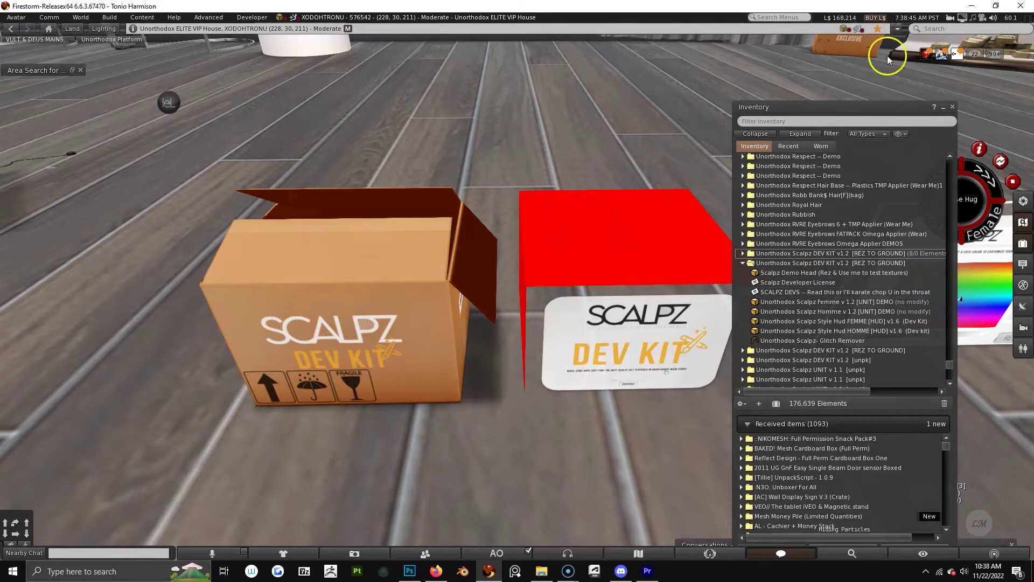
left_click_drag(866, 109, 256, 52)
double_click(233, 236)
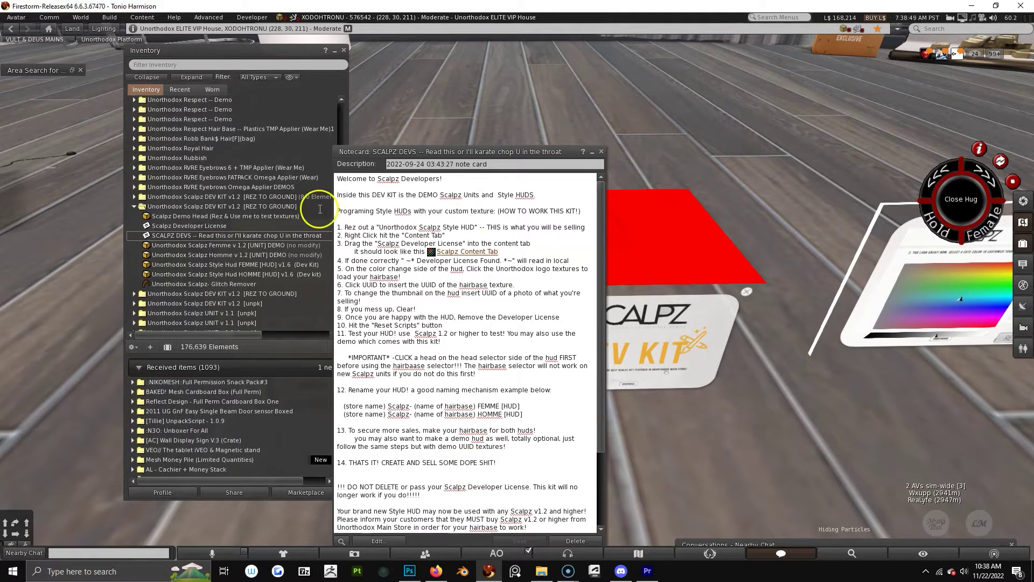
left_click(591, 153)
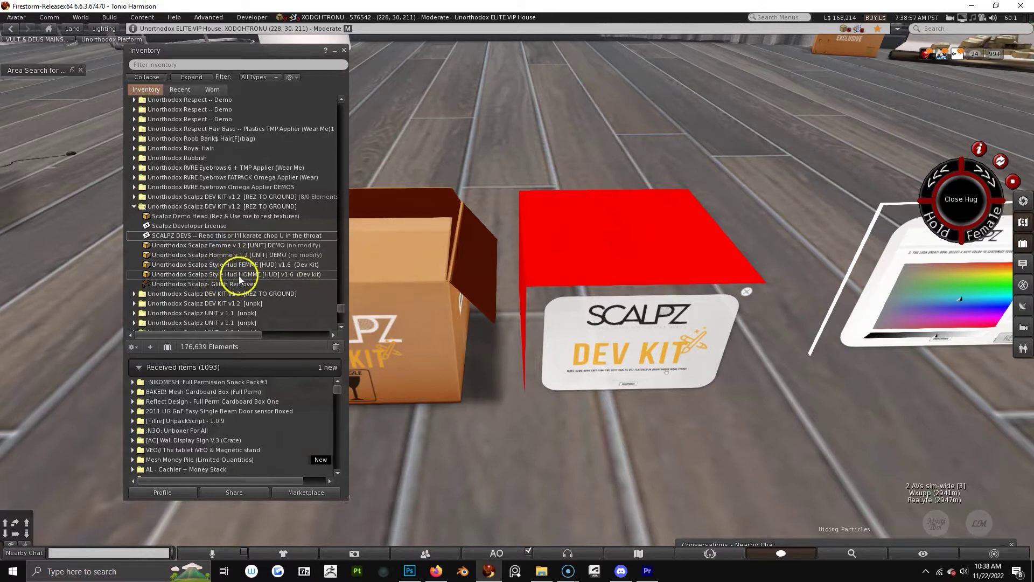
Step: Touch the Scalpz DEV KIT panel on the floor and discard the folder it offers
left_click_drag(563, 273, 570, 256, "alt")
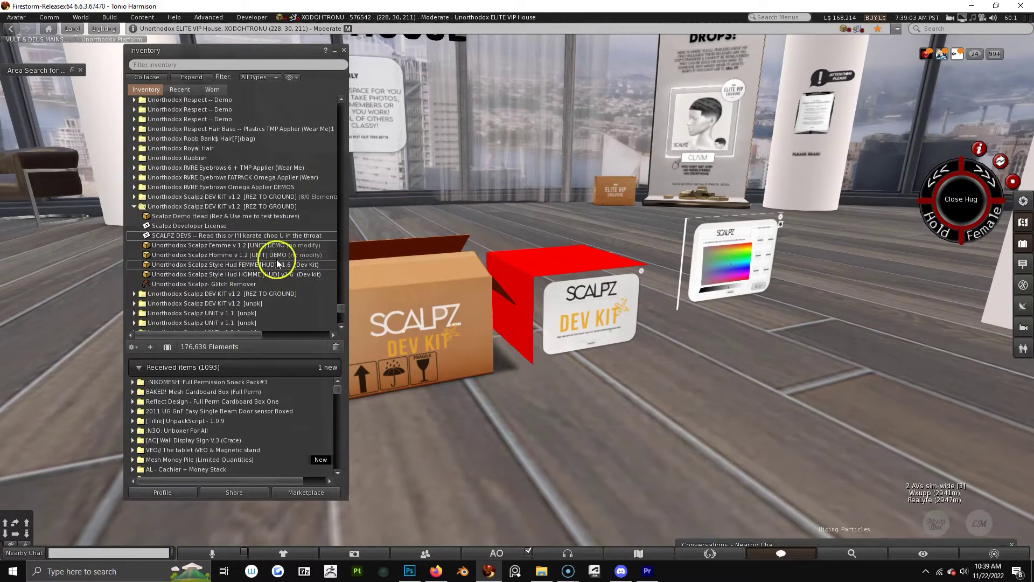
left_click(520, 314)
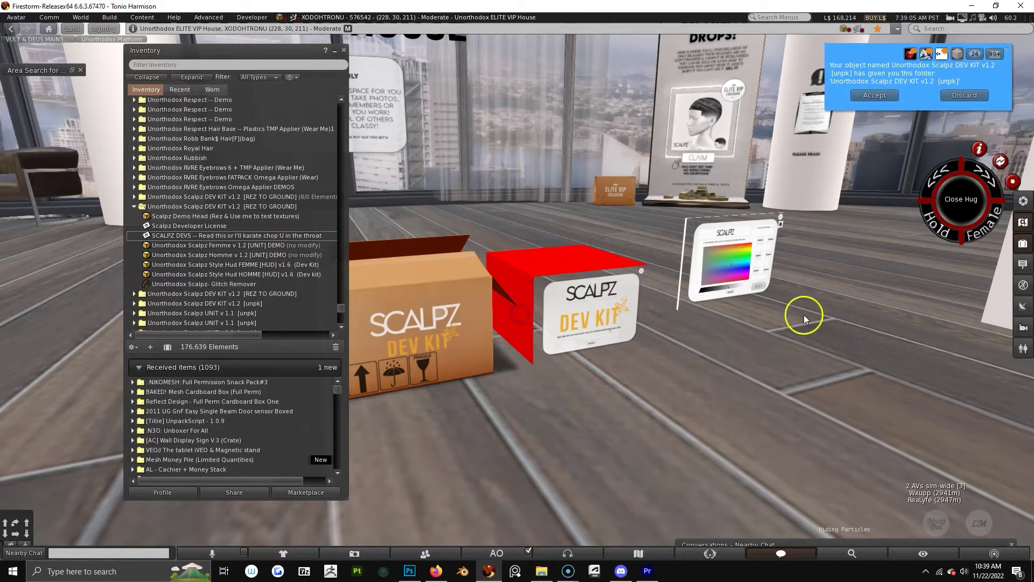
left_click(959, 97)
left_click(822, 359)
Step: Inspect the contents and general properties of the Scalpz Homme hairbase worn on the avatar's head
left_click_drag(584, 328, 704, 248, "alt")
left_click_drag(473, 178, 454, 225, "alt")
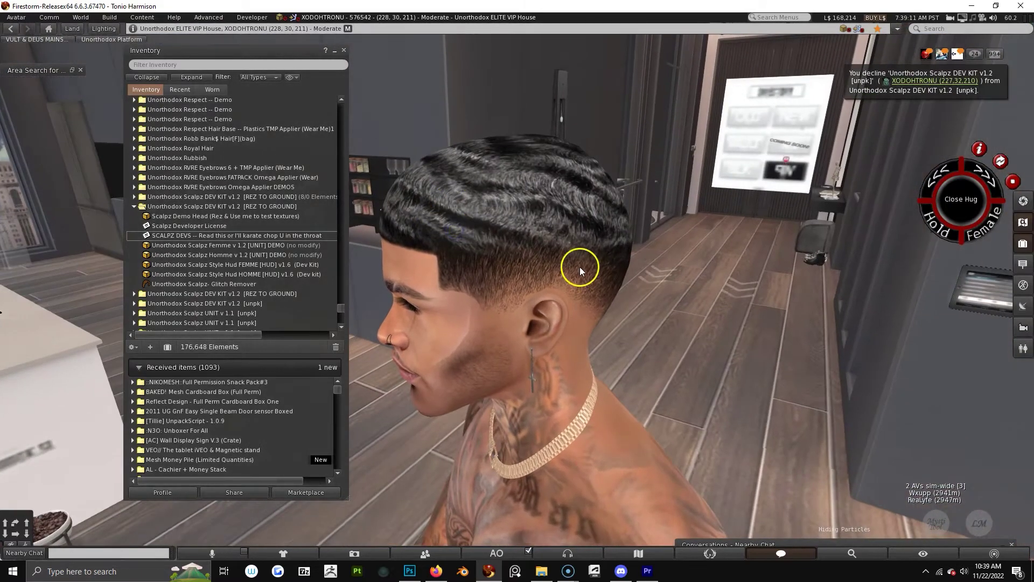
right_click(539, 237)
left_click(562, 262)
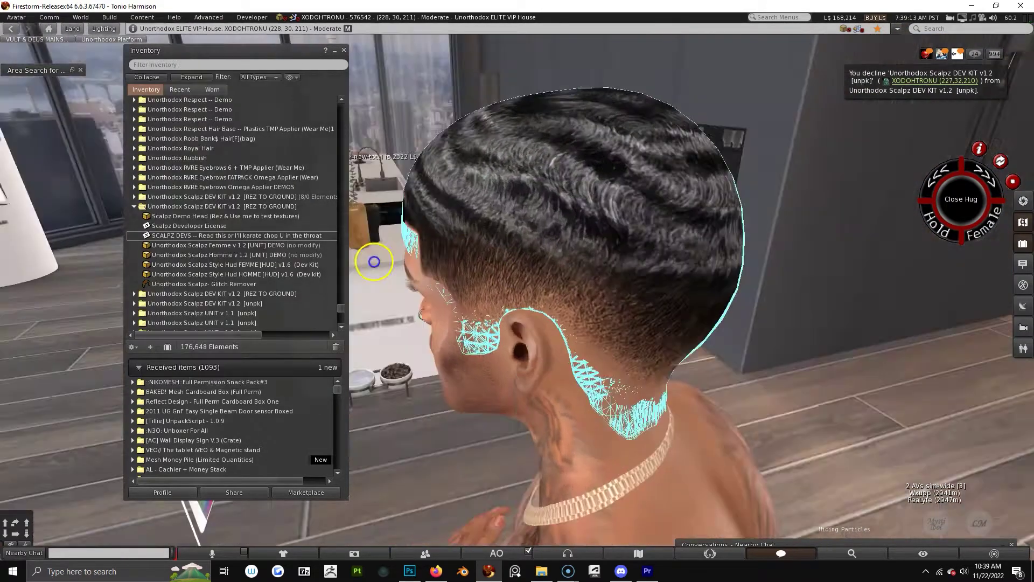
left_click(735, 145)
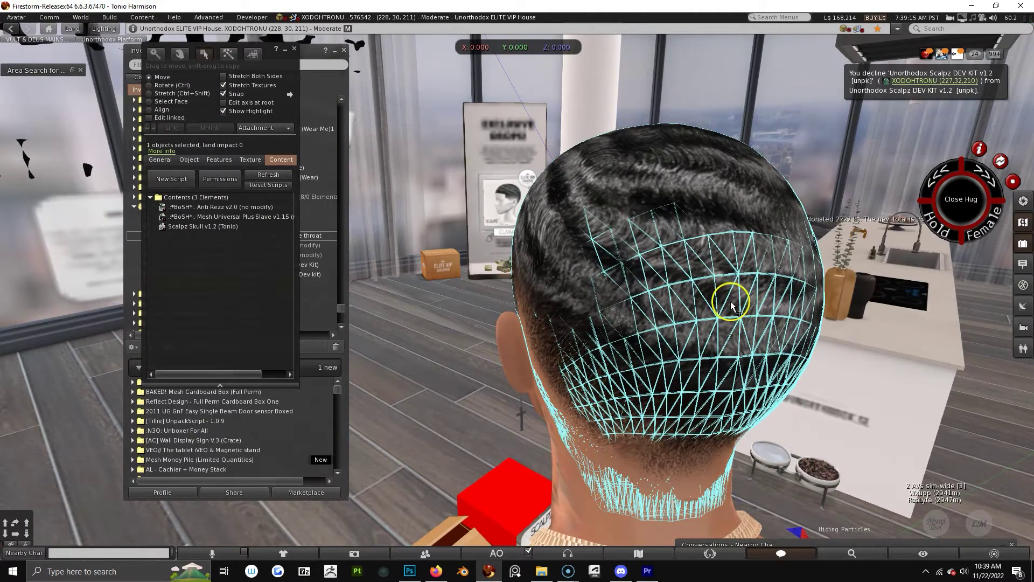
left_click(158, 159)
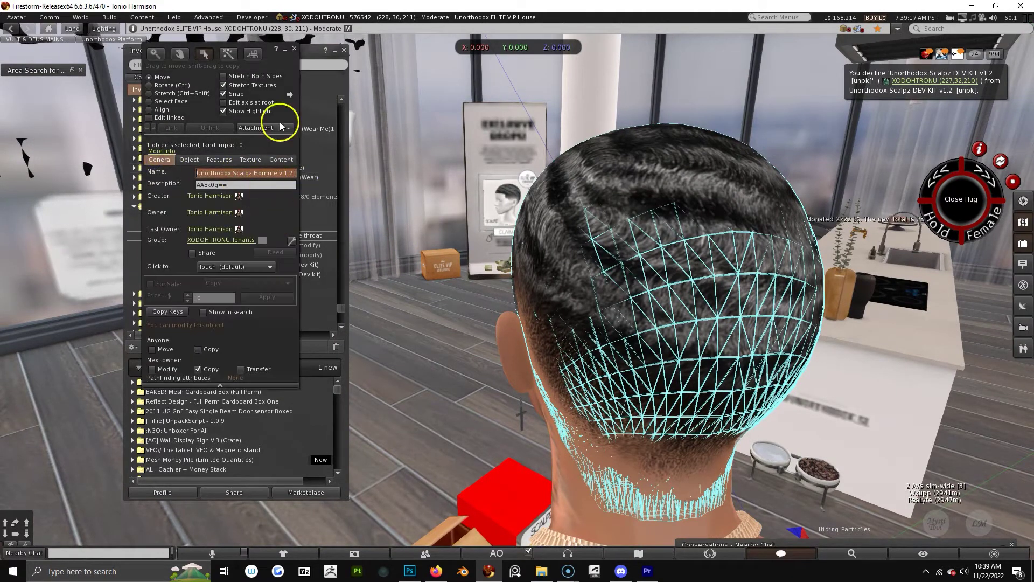
left_click(294, 48)
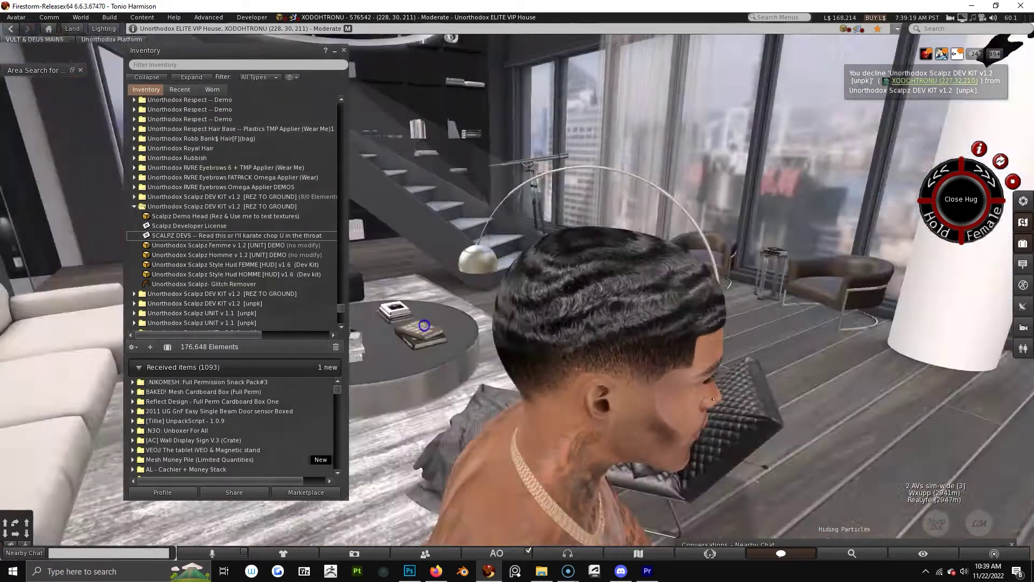
Step: Detach the wavy Scalpz hairbase from the avatar's head
left_click(541, 374)
right_click(596, 311)
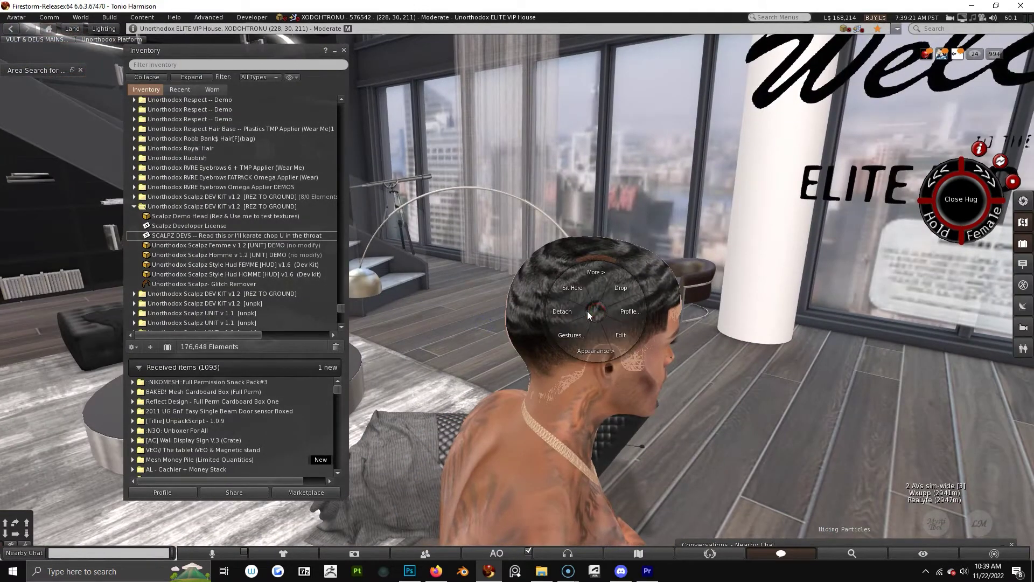
left_click(578, 312)
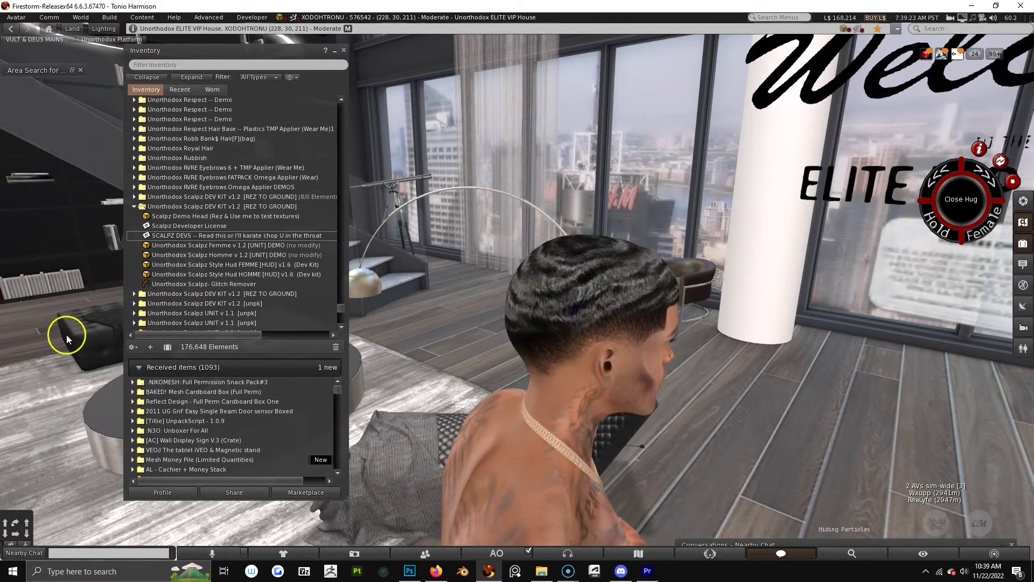
Step: Add the Unorthodox Scalpz Homme v 1.2 [UNIT] DEMO to the avatar and view the cap from both sides
right_click(241, 246)
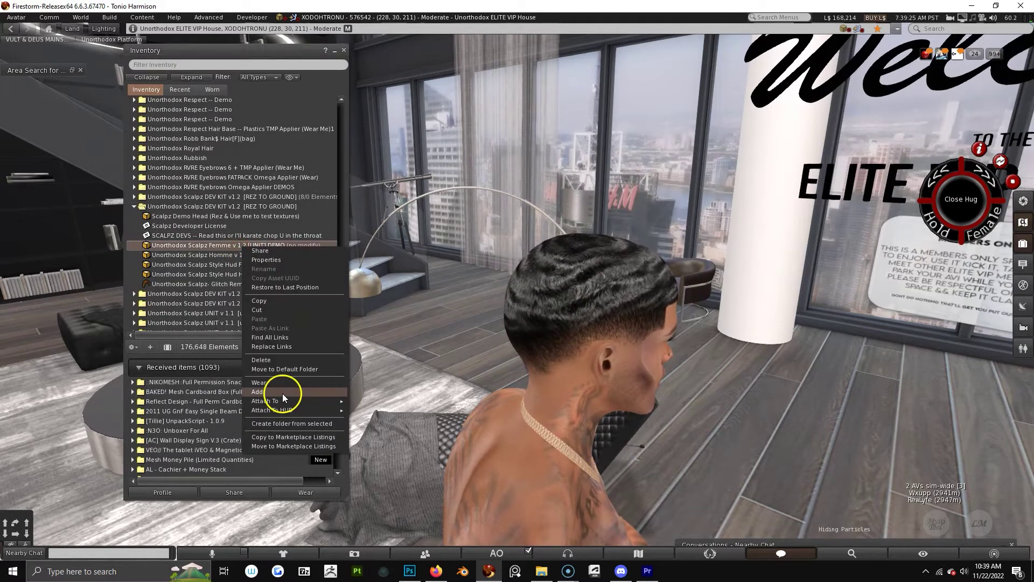
right_click(563, 306)
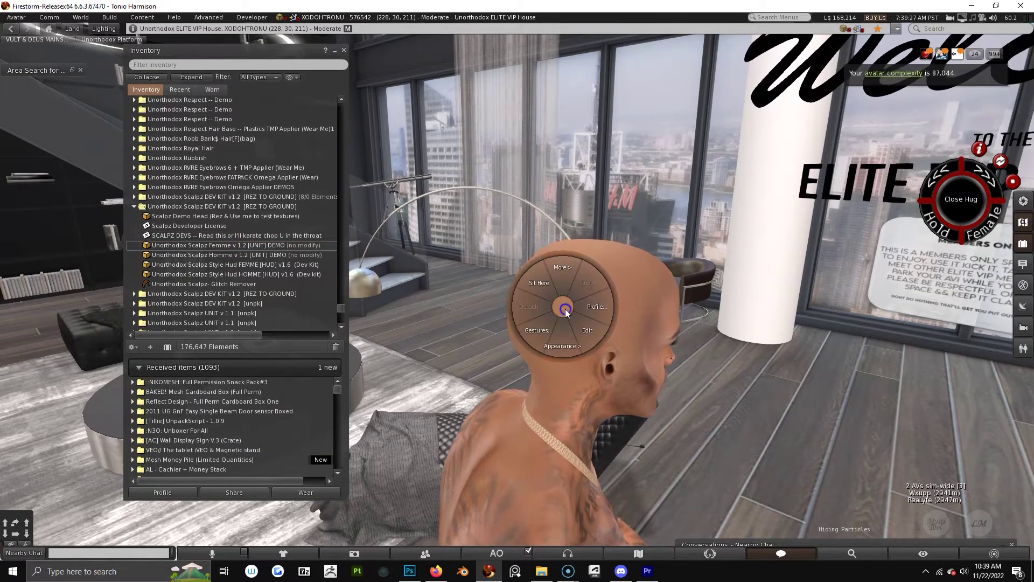
right_click(263, 249)
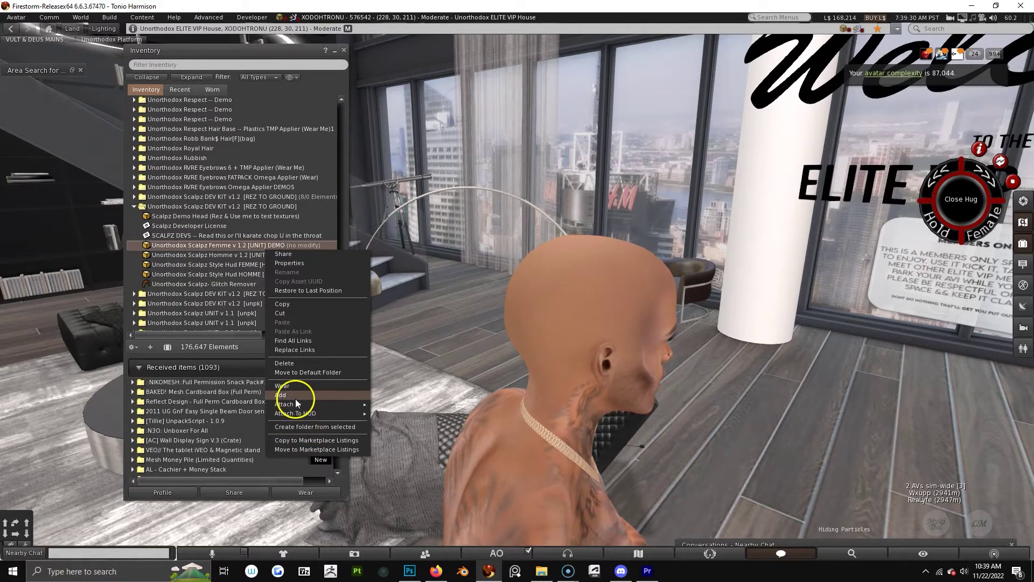
right_click(220, 257)
left_click(267, 403)
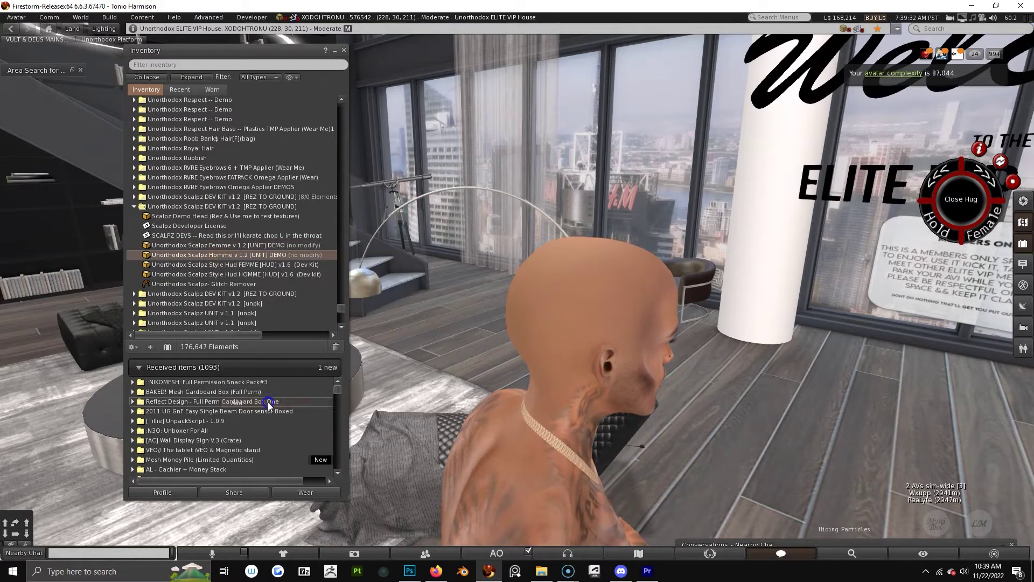
left_click_drag(645, 328, 380, 309, "alt")
left_click_drag(563, 309, 695, 300, "alt")
left_click_drag(458, 294, 382, 269, "alt")
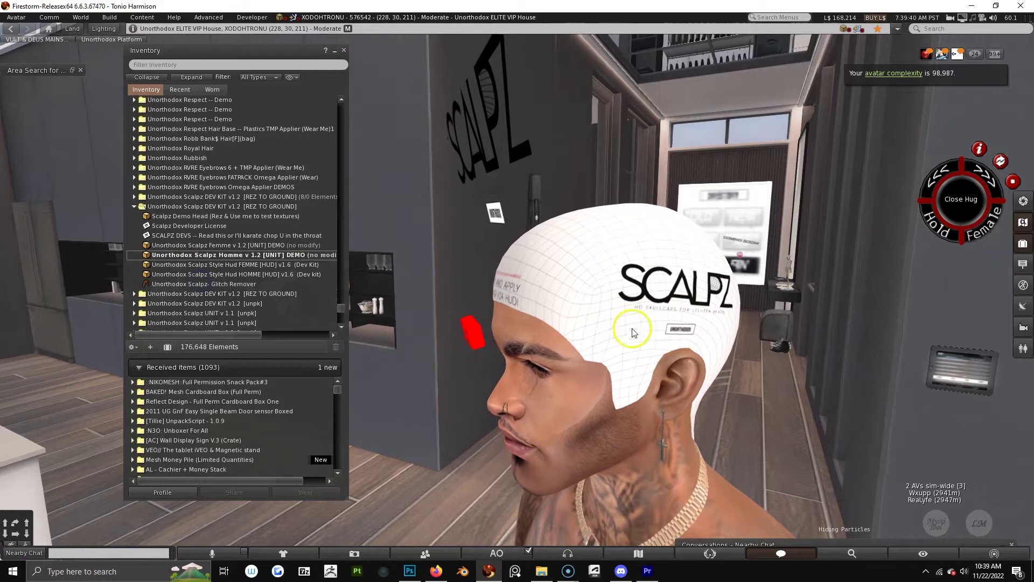
left_click_drag(565, 365, 859, 353, "alt")
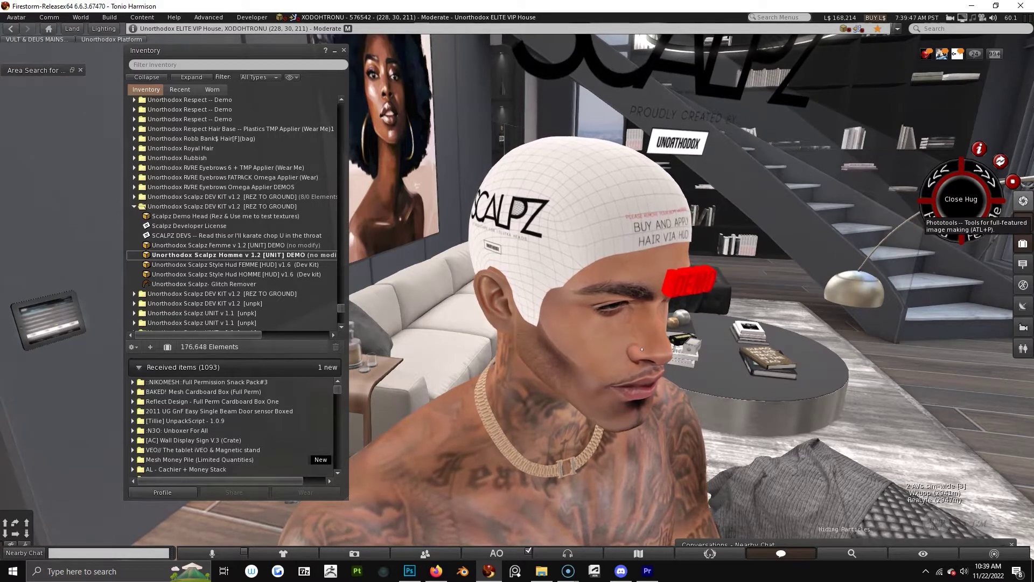
Step: Switch to Photoshop and open the diffuse texture of the 3D skullcap in Scalpz Hb- Float 3d.psd
key("alt+Tab")
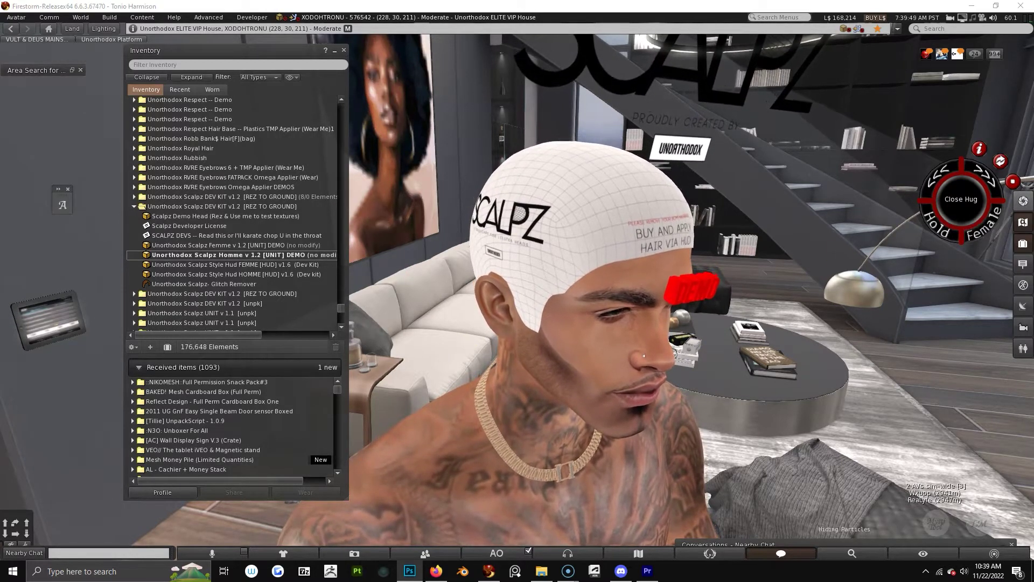
left_click_drag(1029, 334, 740, 92)
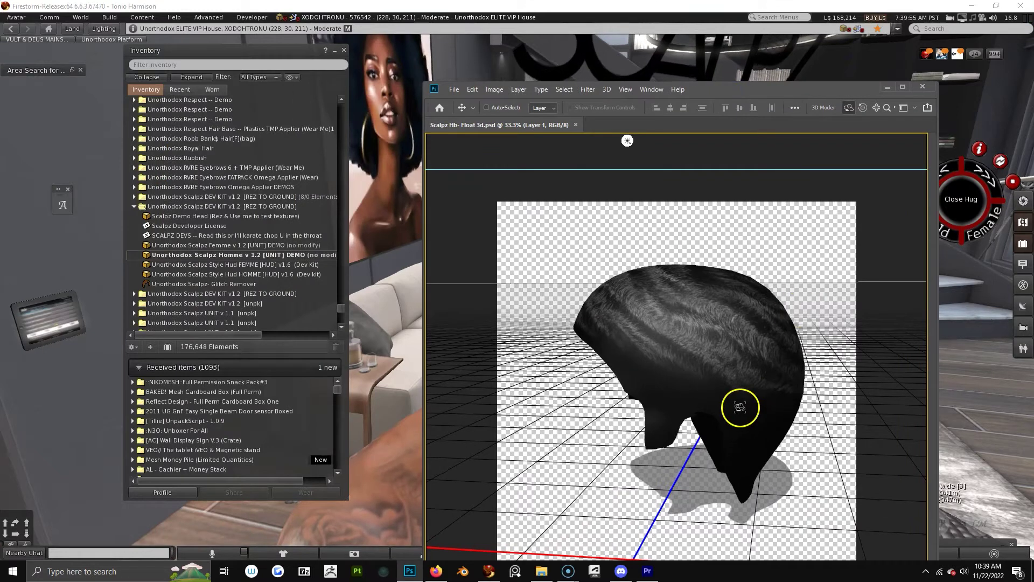
left_click_drag(628, 338, 681, 340)
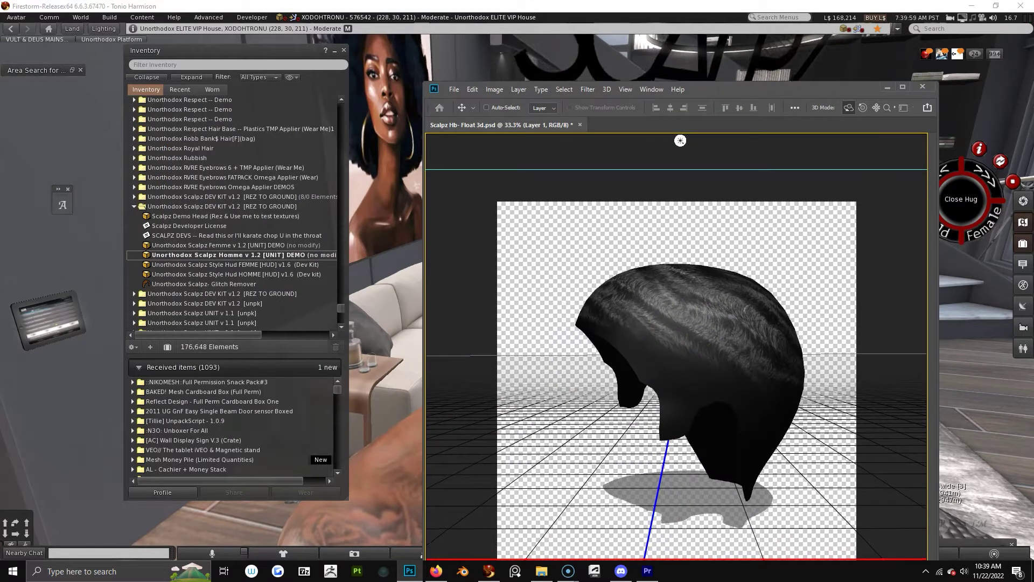
double_click(630, 300)
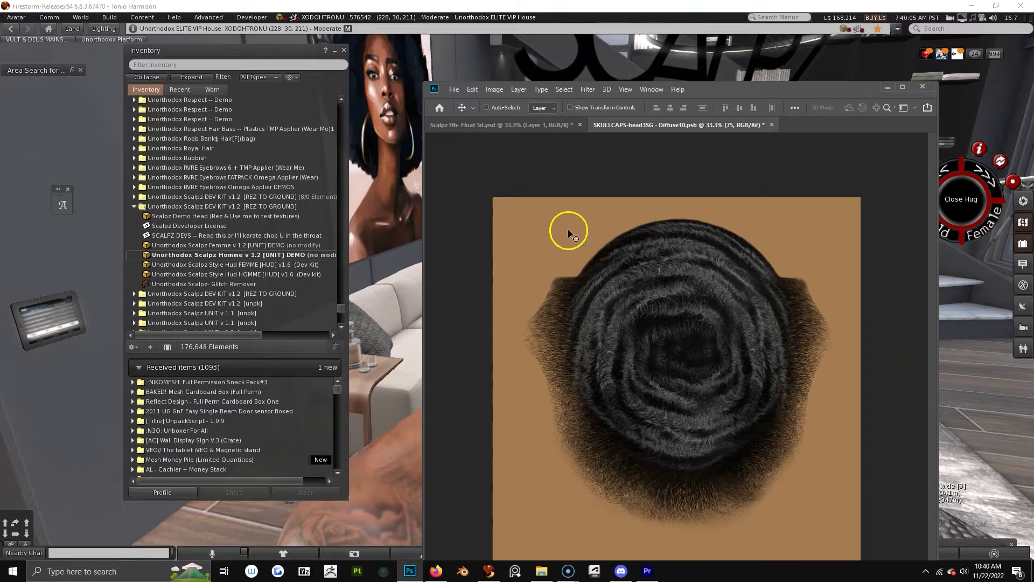
Step: Save the skullcap's diffuse texture and check the wavy hairbase on the 3D cap in Scalpz Hb- Float 3d.psd from a slightly different angle
key("ctrl+s")
left_click(485, 125)
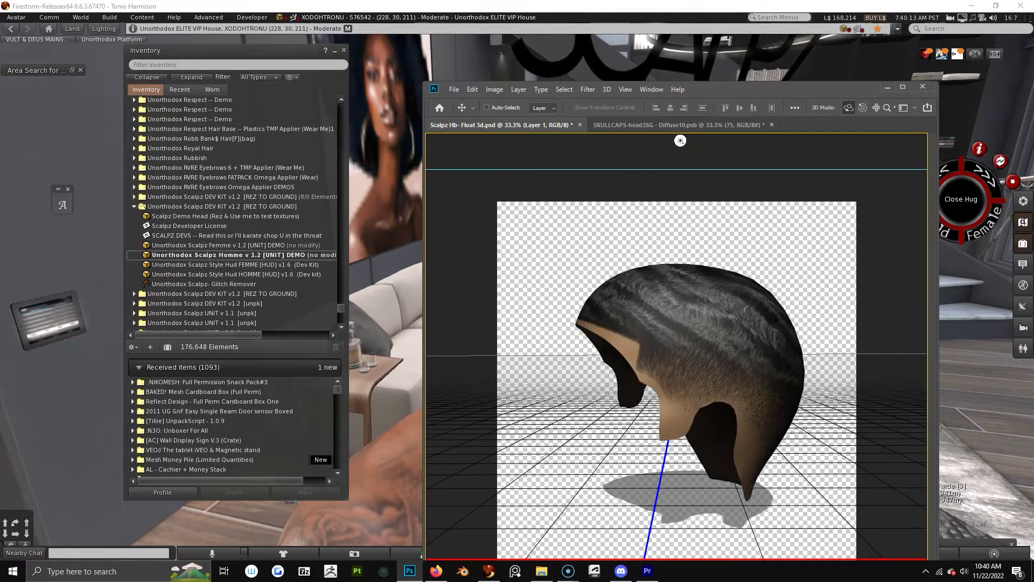
left_click_drag(248, 248, 244, 217)
left_click_drag(722, 88, 667, 28)
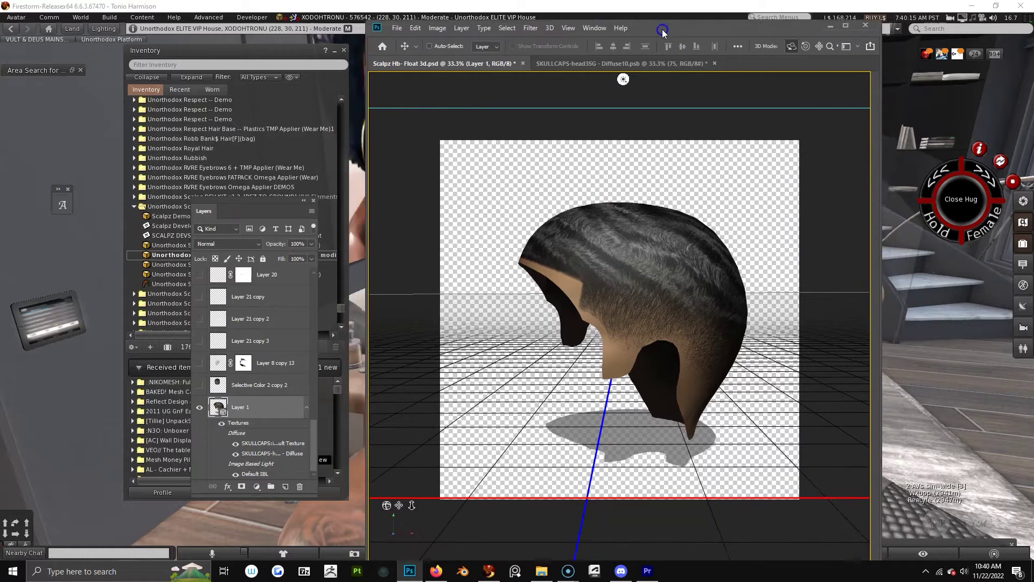
left_click_drag(272, 207, 355, 214)
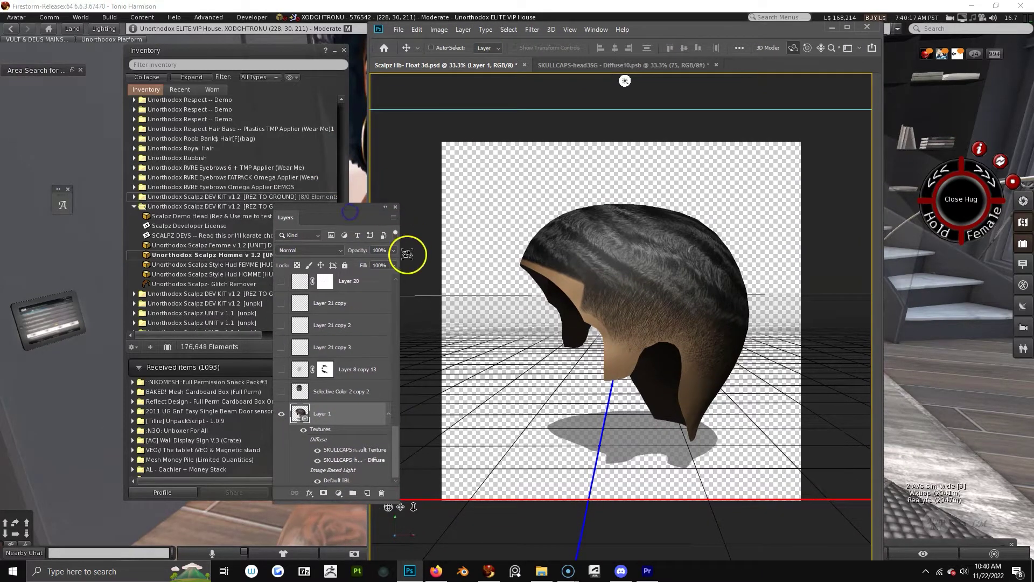
left_click_drag(594, 266, 604, 227)
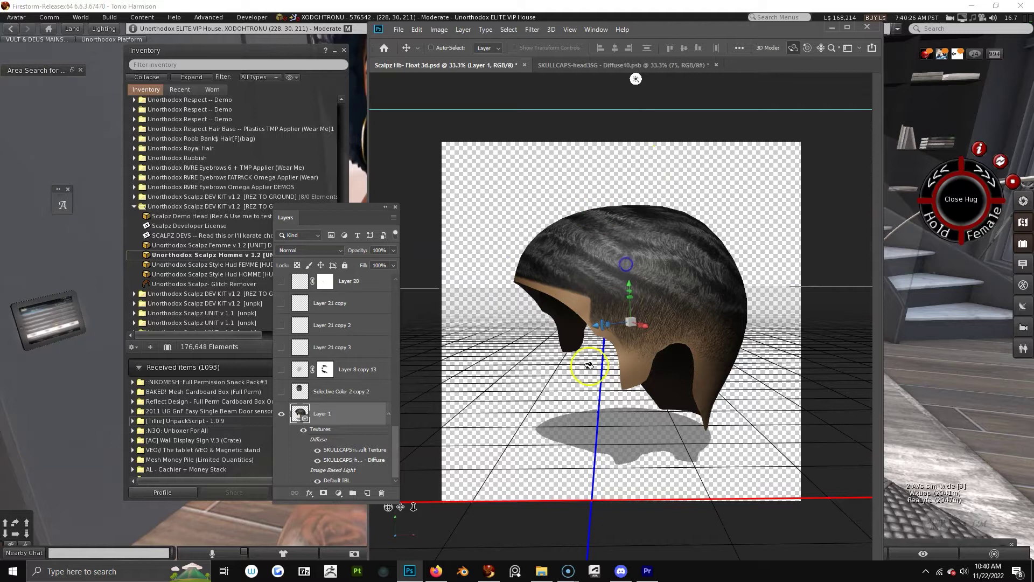
Step: Return to the flat SKULLCAPS-head3SG diffuse document, move Photoshop out of the way and switch back to Firestorm
left_click(580, 65)
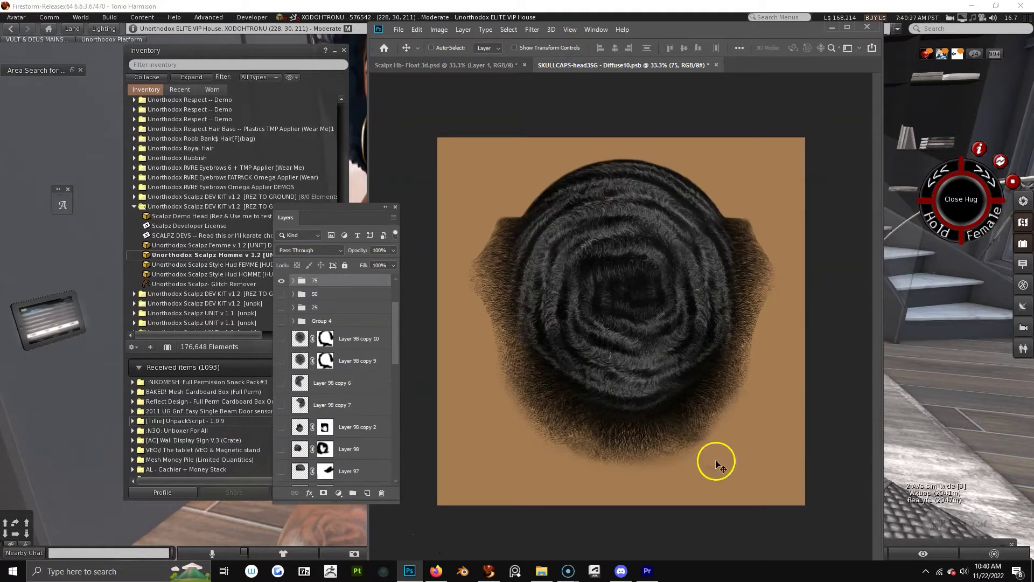
left_click_drag(701, 31, 1033, 129)
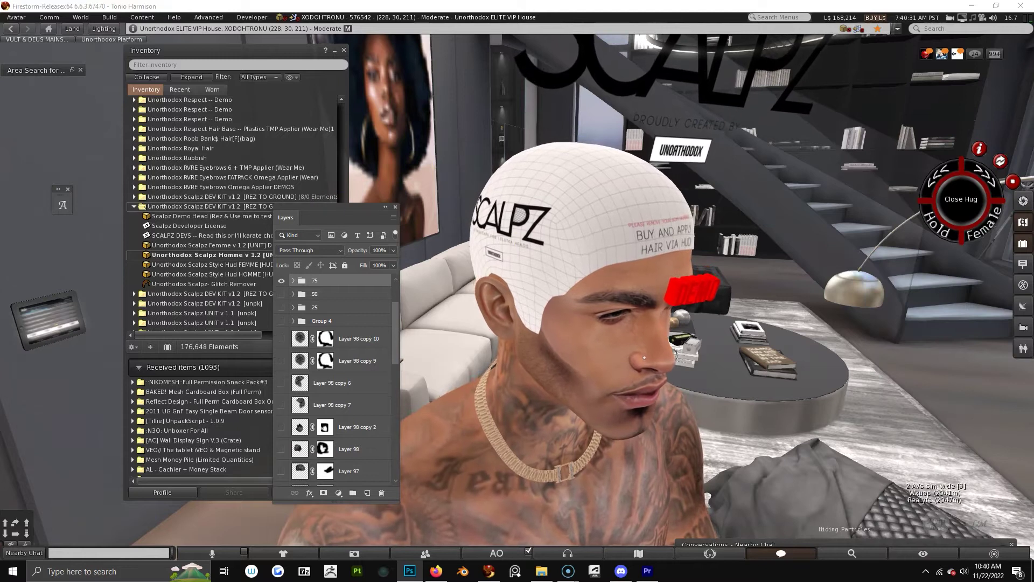
left_click_drag(313, 209, 514, 218)
left_click(711, 359)
left_click(535, 415)
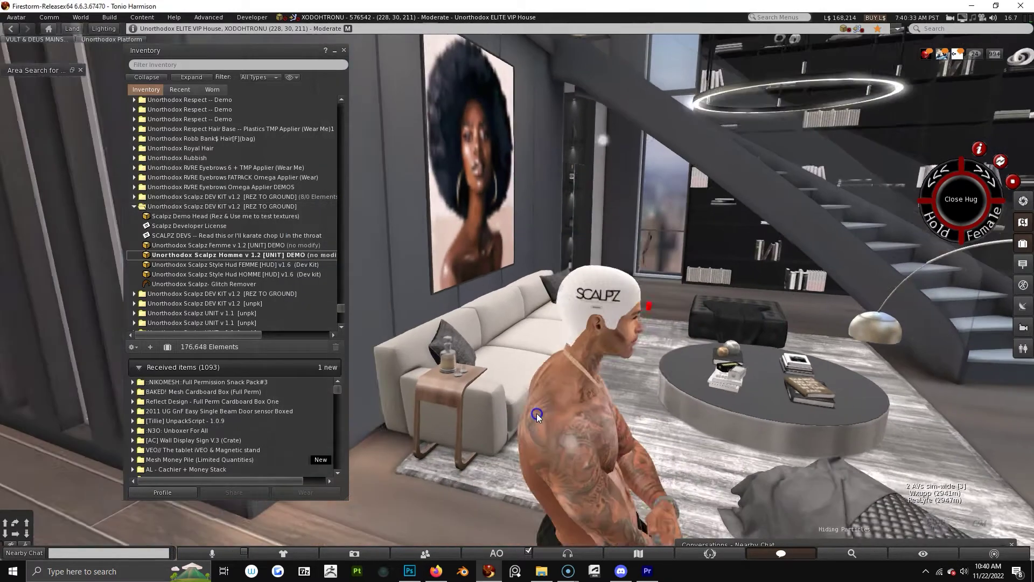
Step: Preview the float wave screenshots and hairbase textures in the Float Waves folder through the image upload browser, and leave without uploading
key("ctrl+u")
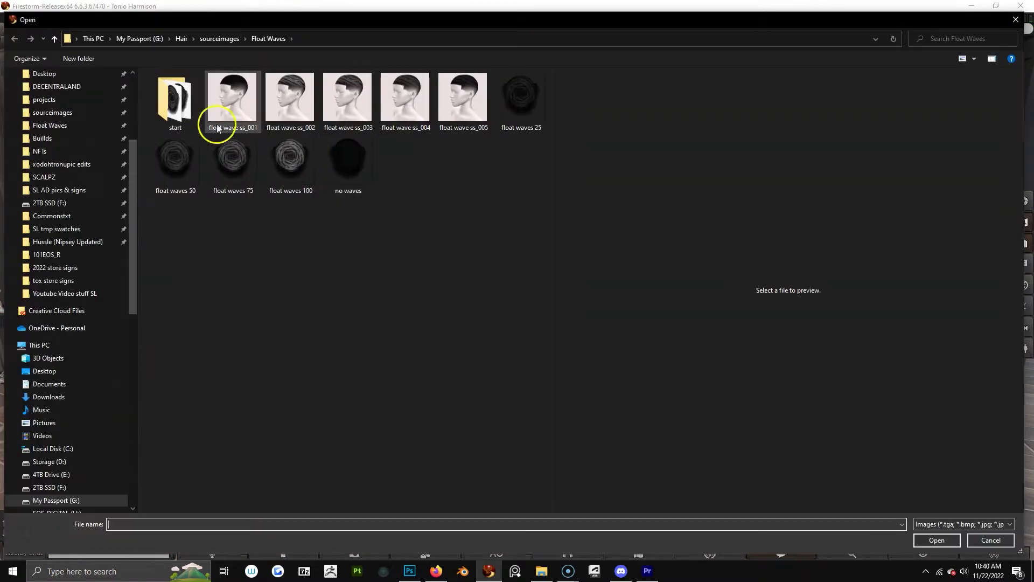
left_click(485, 110)
left_click(410, 106)
left_click(347, 114)
left_click(299, 109)
left_click(170, 182)
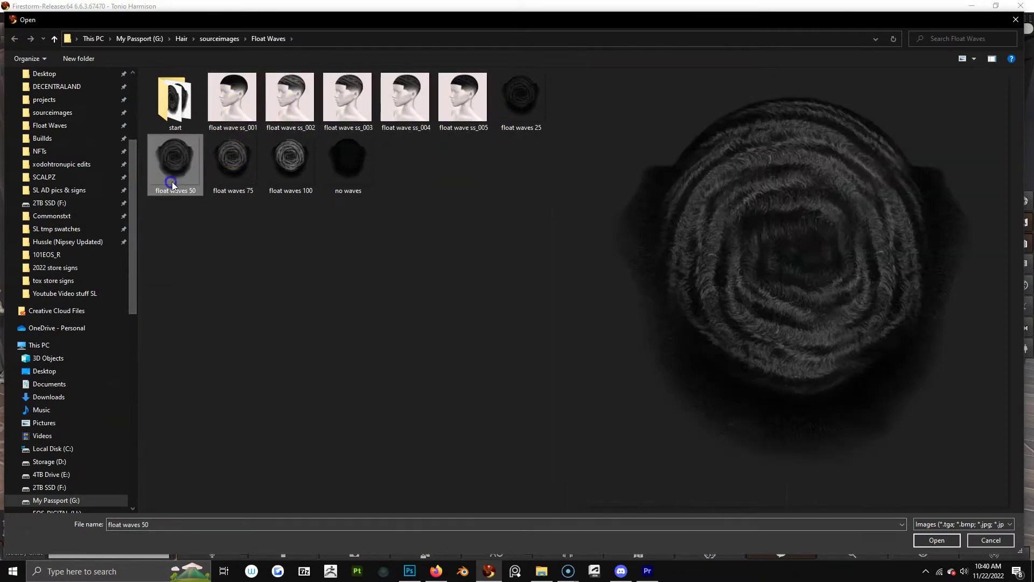
left_click(228, 183)
left_click(315, 169)
left_click(496, 109)
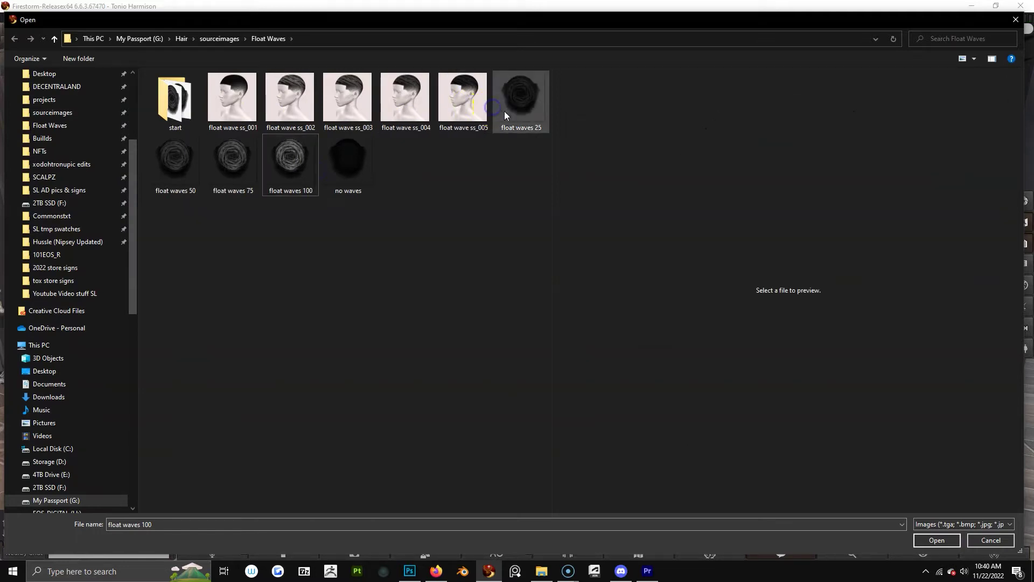
left_click(238, 125)
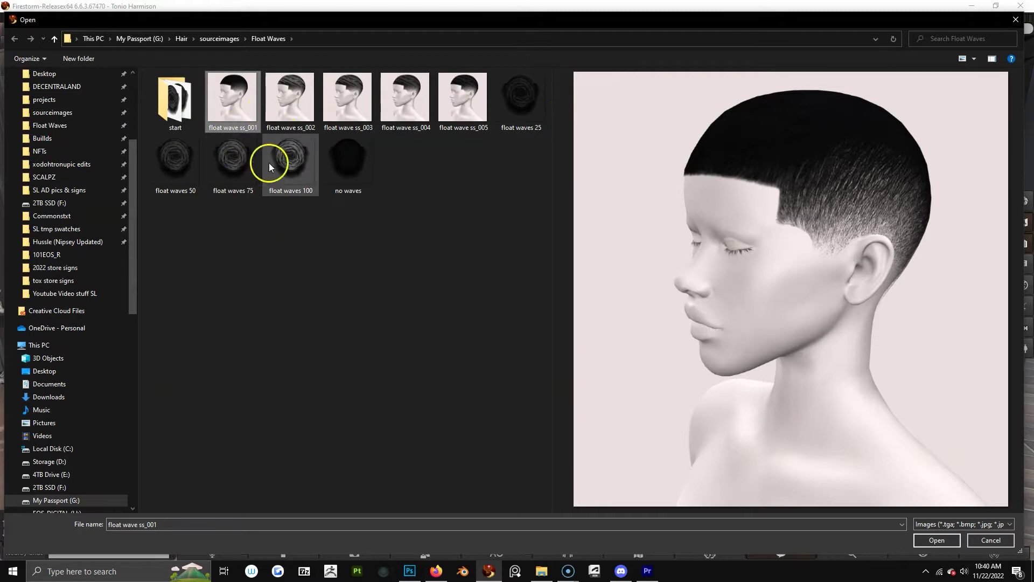
left_click(512, 90)
left_click(307, 159)
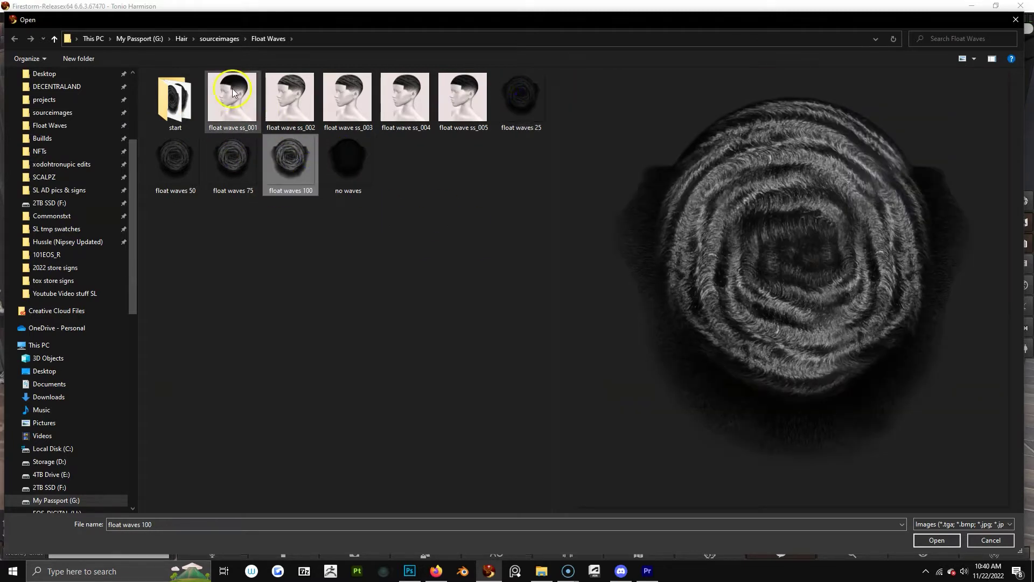
left_click(233, 93)
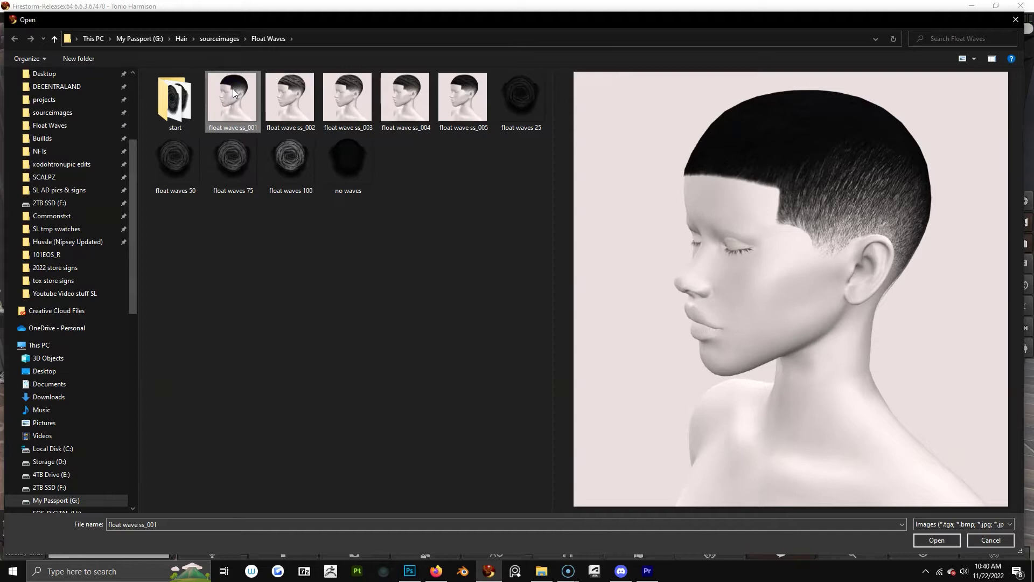
left_click(994, 540)
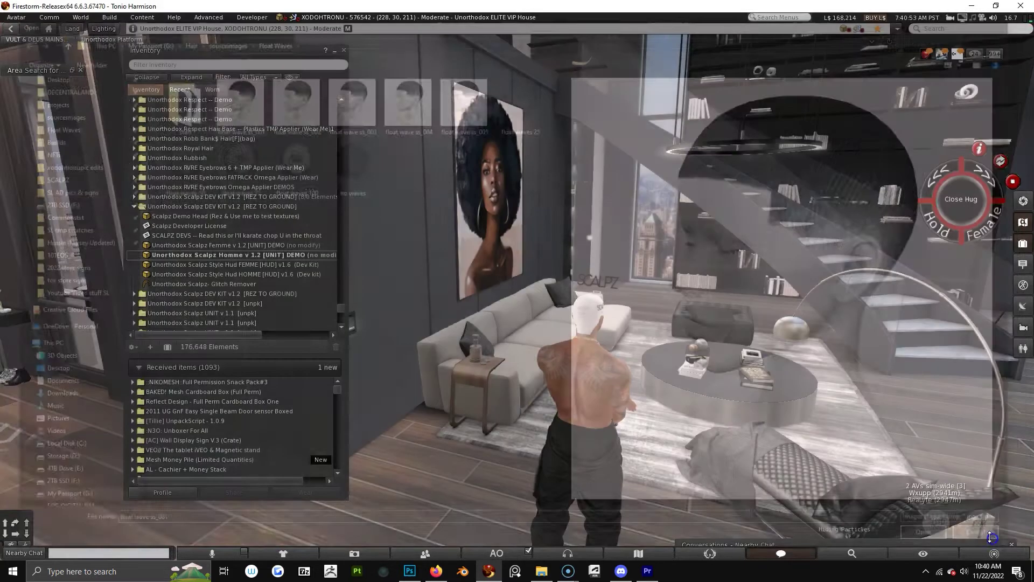
Step: Rez the Scalpz Demo Head from the dev kit folder onto the floor in front of the DEV KIT boxes
left_click(574, 332, "alt")
left_click_drag(530, 302, 766, 283, "alt")
left_click(563, 450, "alt")
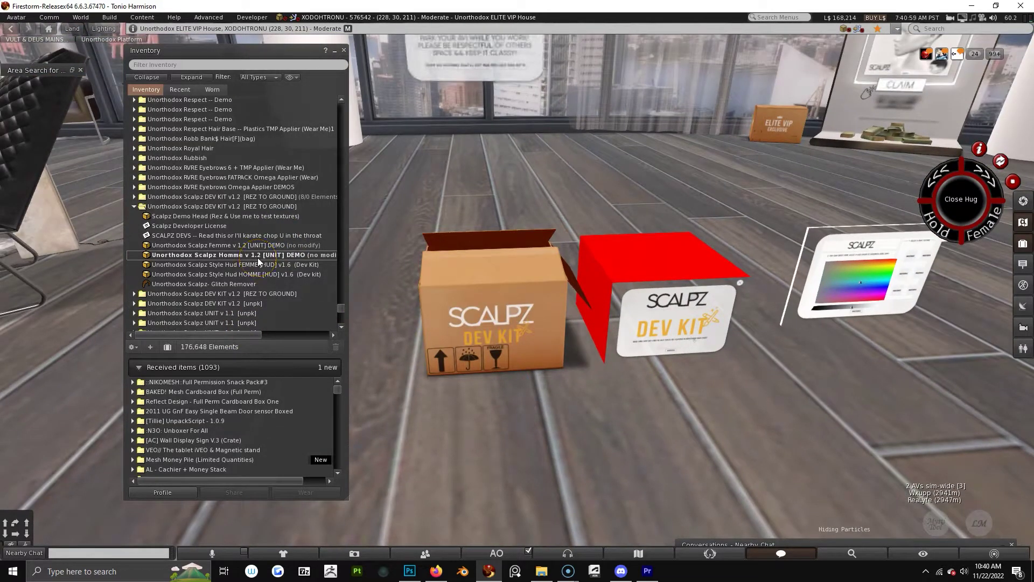
left_click(195, 218)
left_click_drag(195, 218, 564, 431)
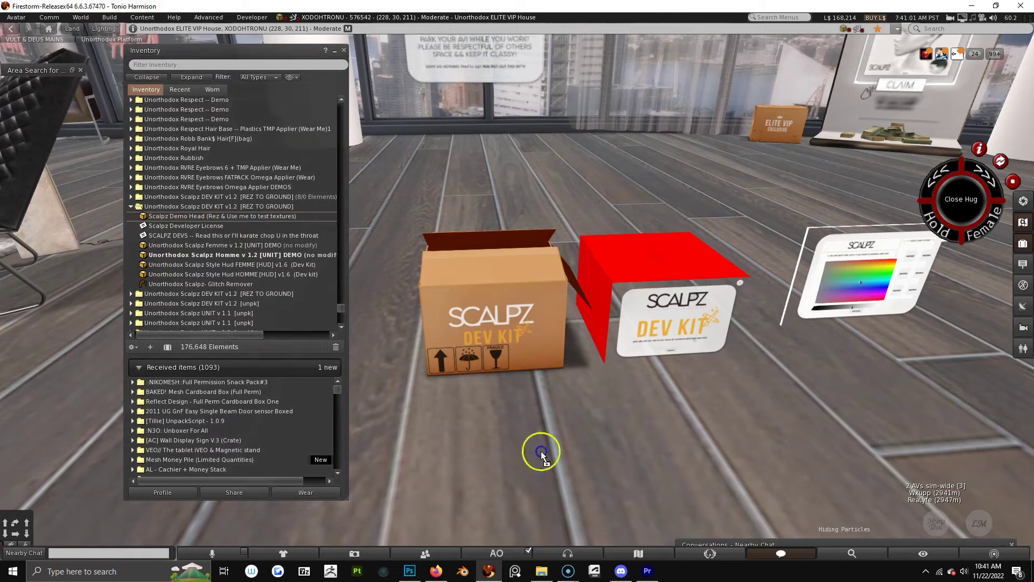
left_click_drag(172, 226, 555, 456)
left_click_drag(569, 419, 581, 363, "alt")
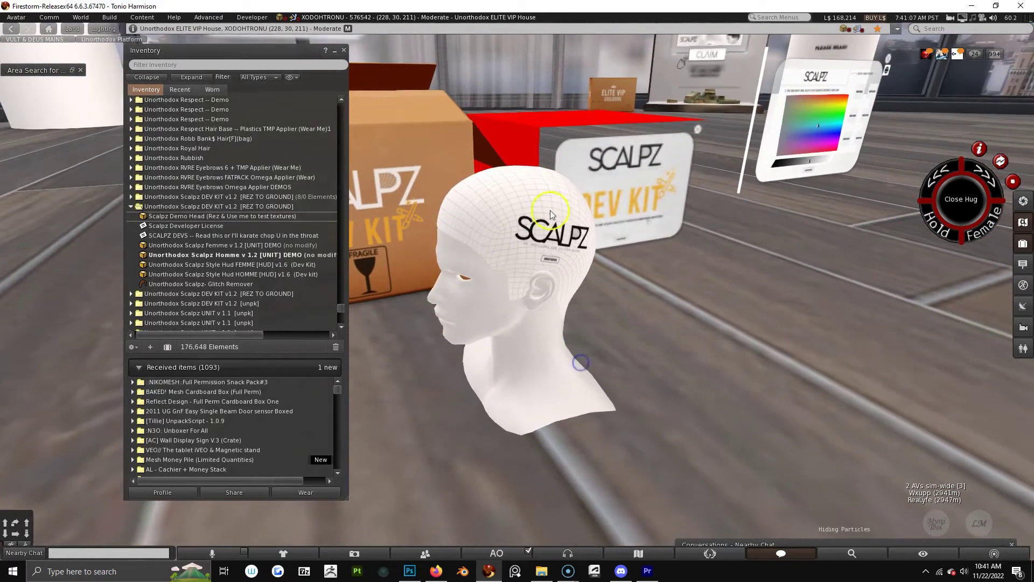
Step: Inspect the demo head's printed cap from the side and back, and bring the Photoshop hairbase texture into view beside it
right_click(554, 234)
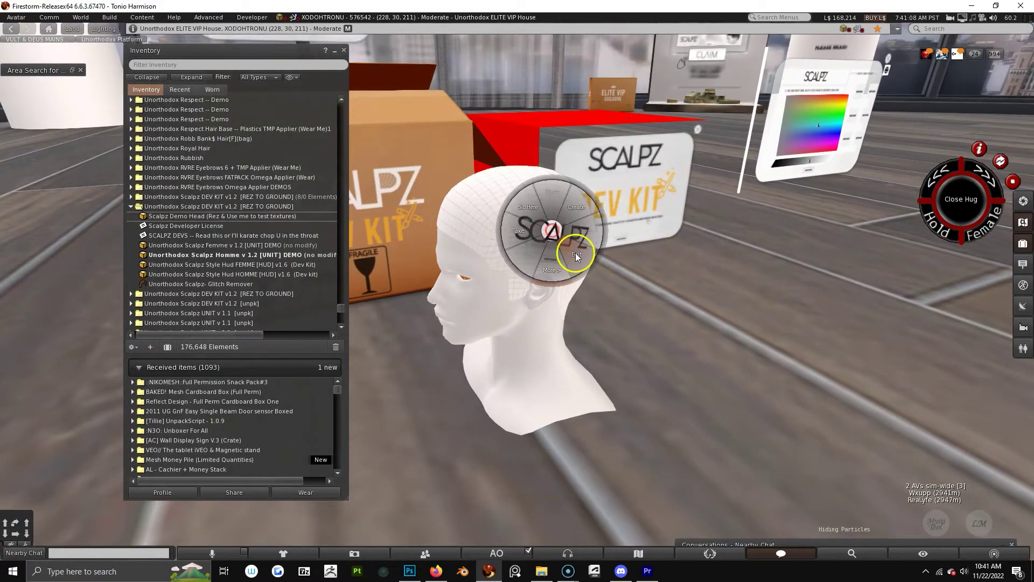
left_click(544, 246)
left_click_drag(544, 245, 455, 235, "alt")
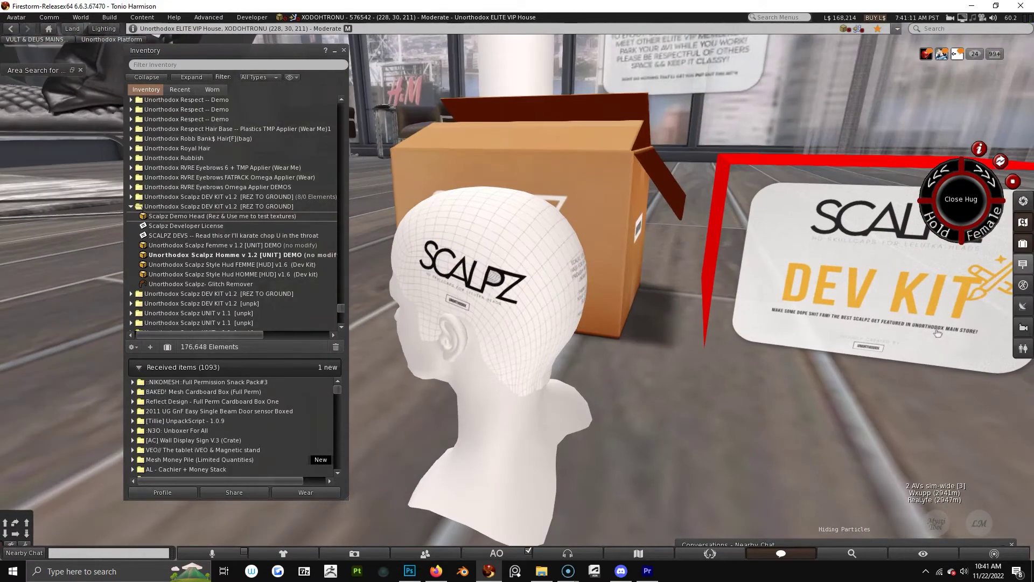
left_click_drag(1033, 105, 852, 73)
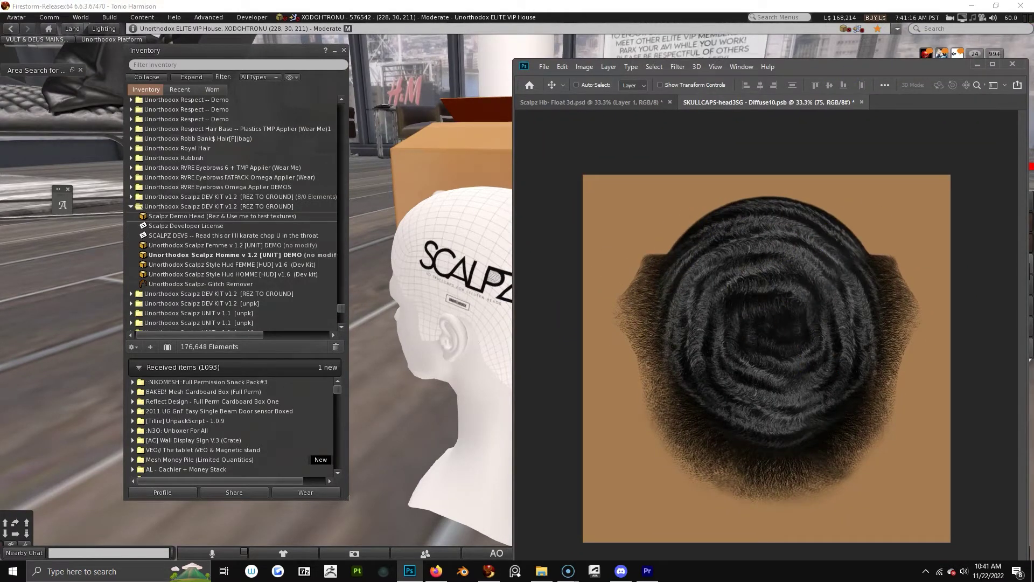
Step: Edit the Scalpz Demo Head with face selection, select the cap mesh and show its texture settings
right_click(502, 259)
left_click(511, 265)
right_click(507, 280)
left_click(532, 306)
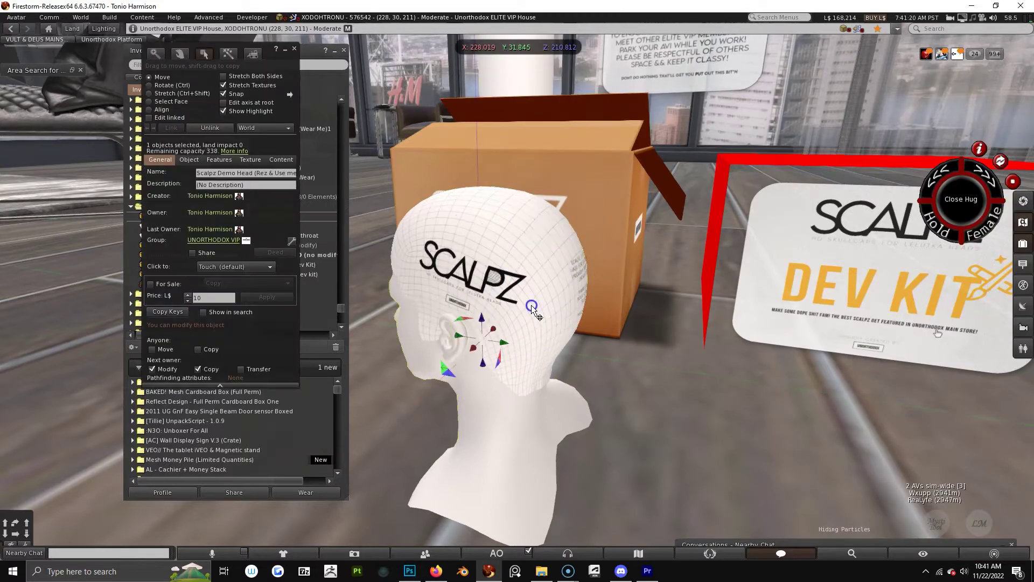
left_click(166, 104)
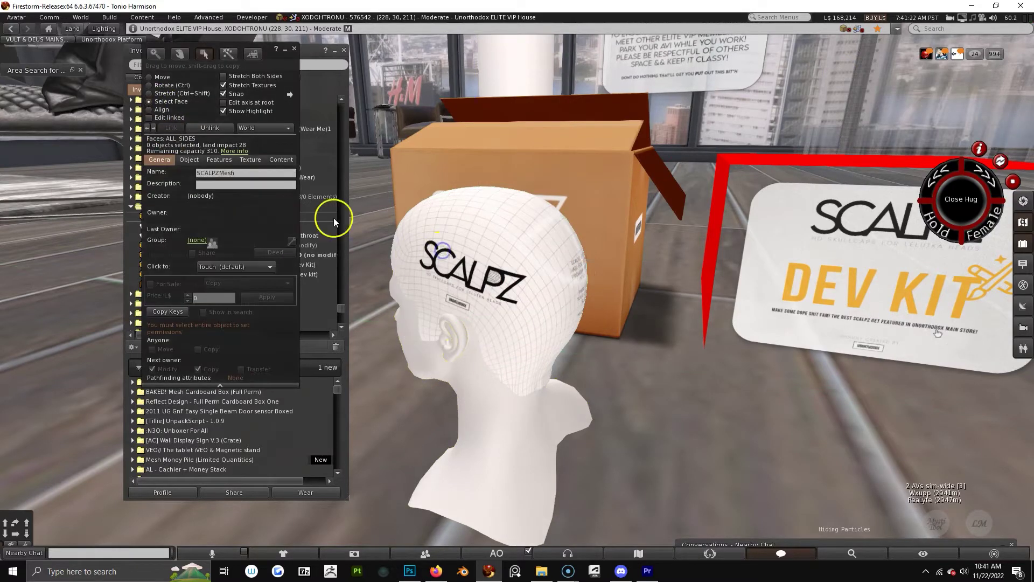
left_click(287, 161)
left_click(254, 161)
Step: Add the float waves 75 image as a local texture and apply it to the demo head's cap mesh
left_click(179, 237)
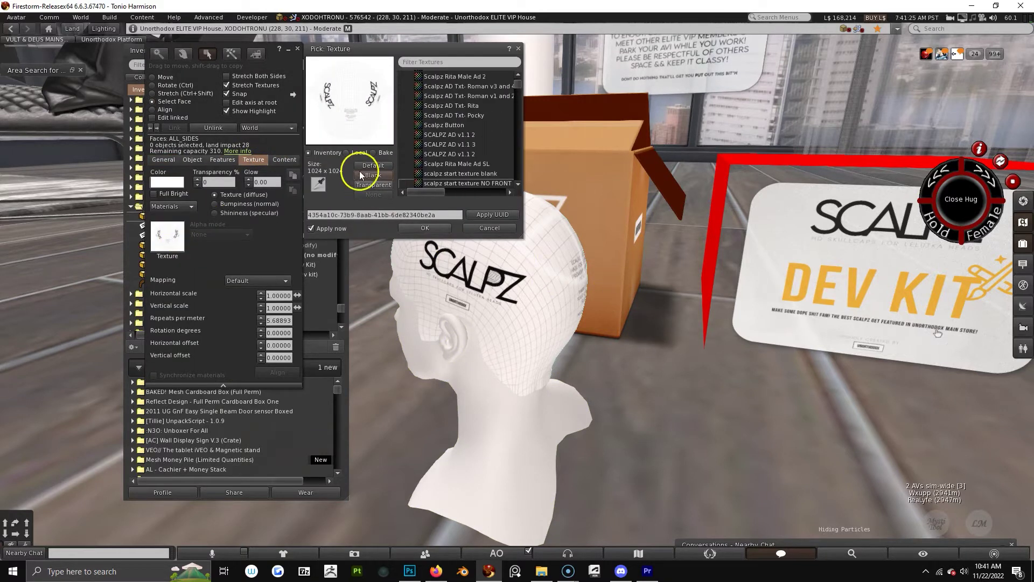
left_click(364, 155)
left_click(445, 178)
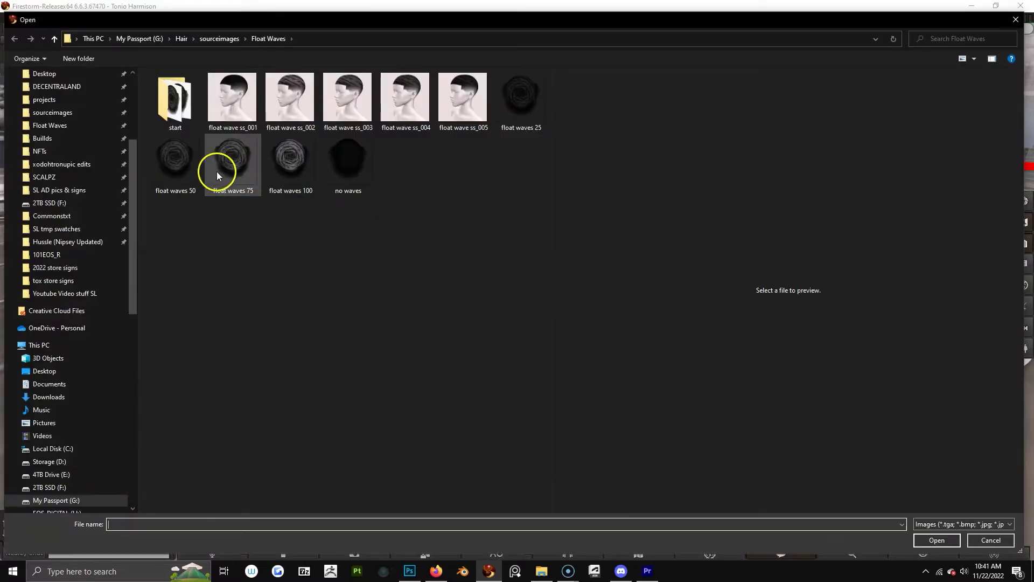
left_click(217, 173)
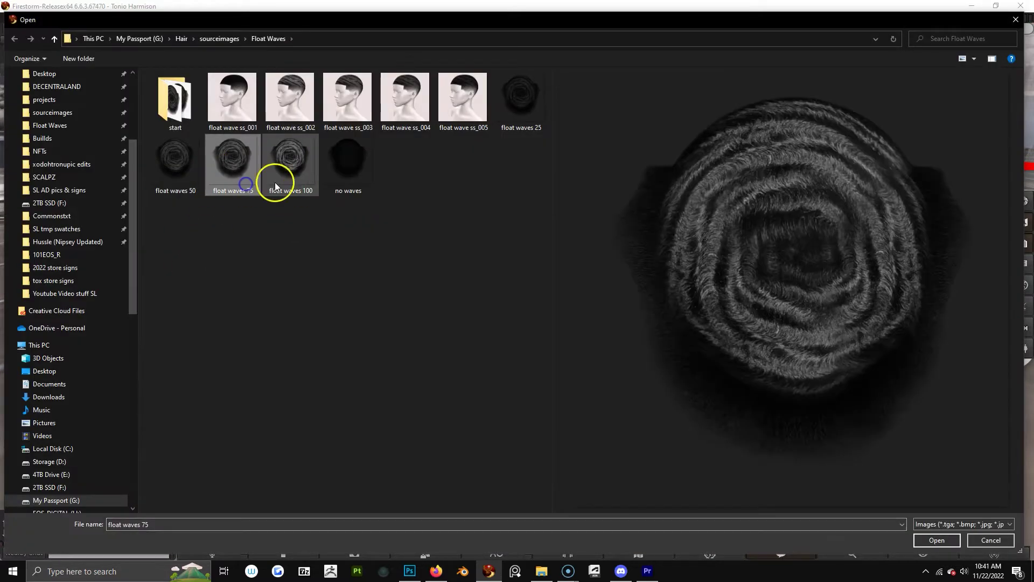
left_click(921, 544)
left_click(451, 77)
left_click_drag(574, 334, 665, 293, "alt")
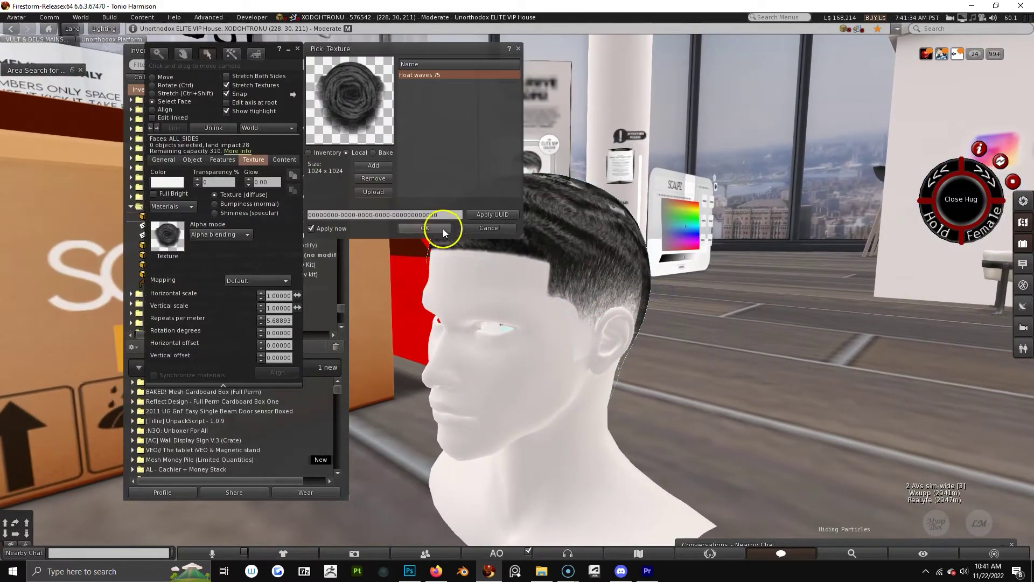
left_click(443, 230)
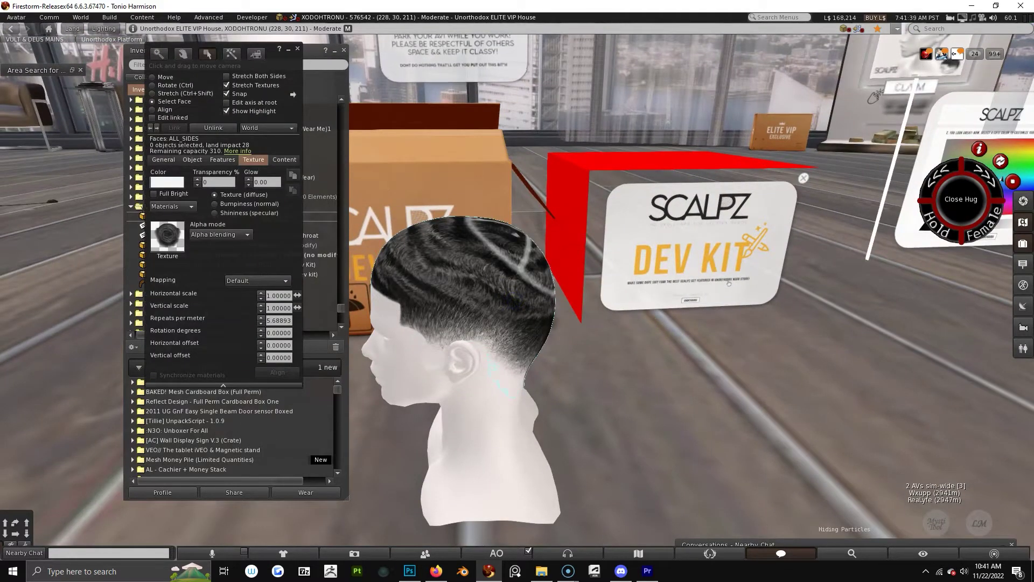
Step: Examine the wavy hairbase on the demo head up close from the side and the back
mouse_move(703, 1)
left_mouse_down()
mouse_move(709, 153)
mouse_move(706, 133)
mouse_move(720, 146)
mouse_move(721, 1)
left_mouse_up()
left_click(489, 571)
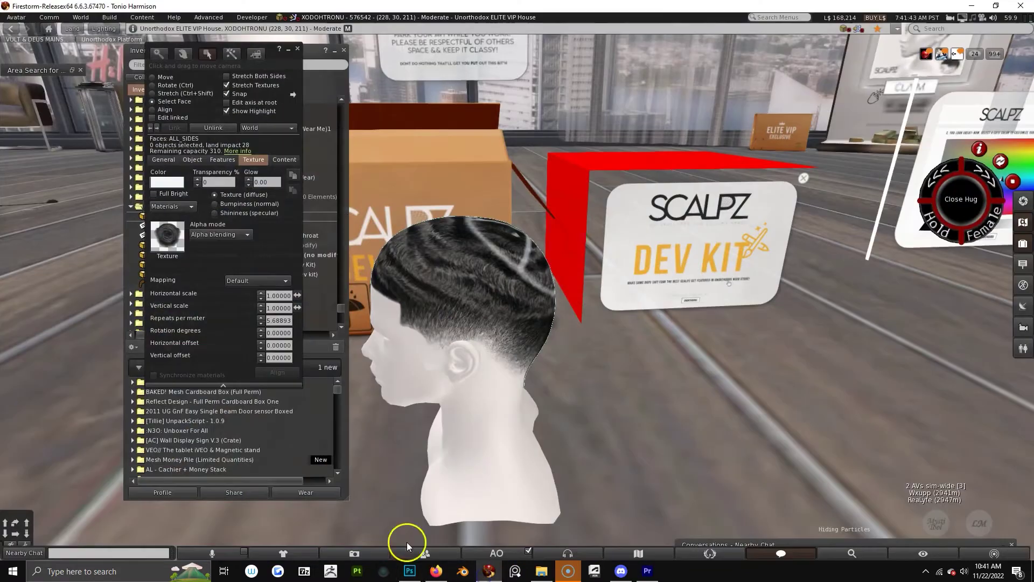
left_click_drag(432, 286, 467, 277, "alt")
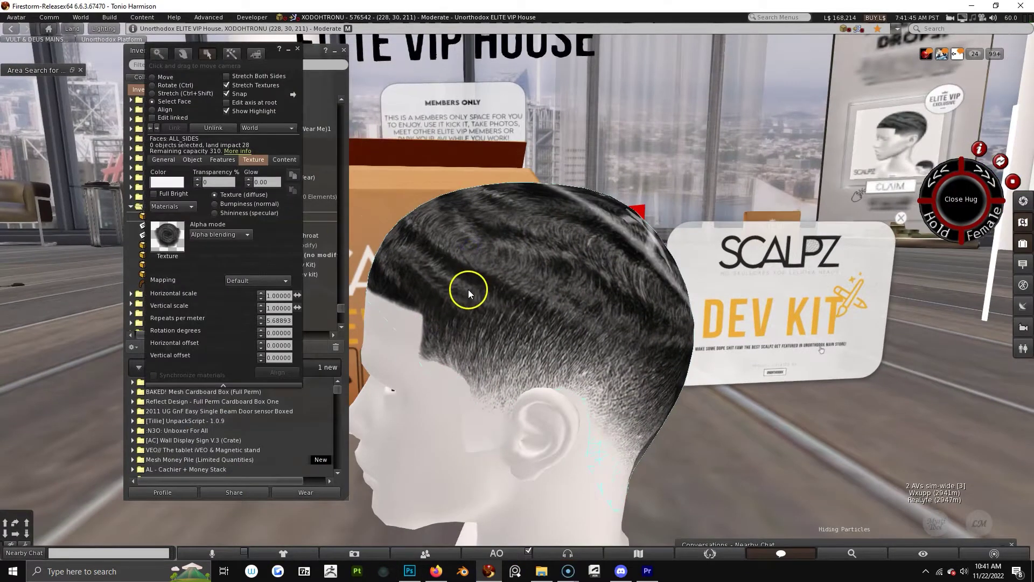
left_click_drag(485, 351, 555, 384, "alt")
left_click(289, 51)
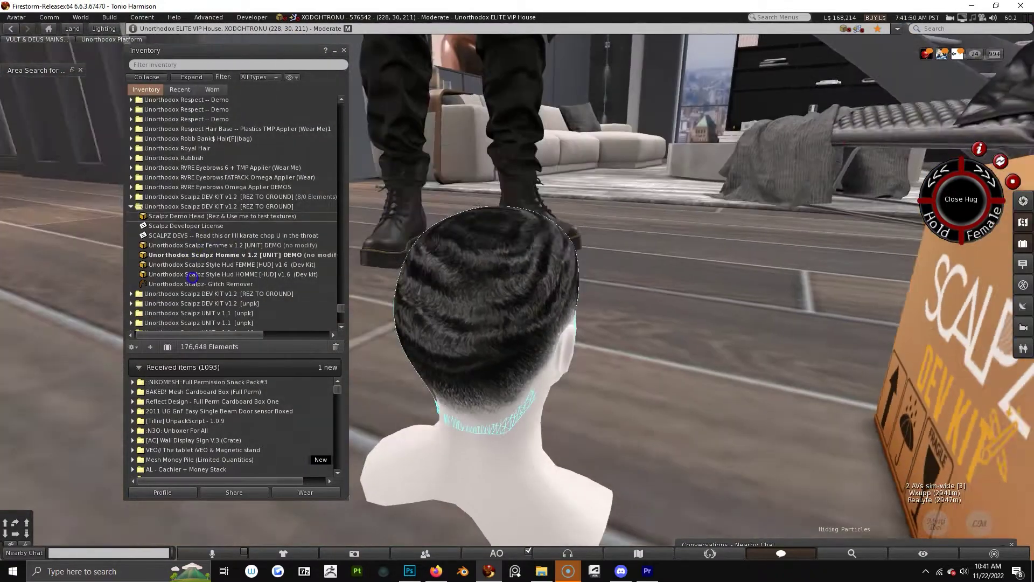
left_click_drag(193, 278, 540, 272, "alt")
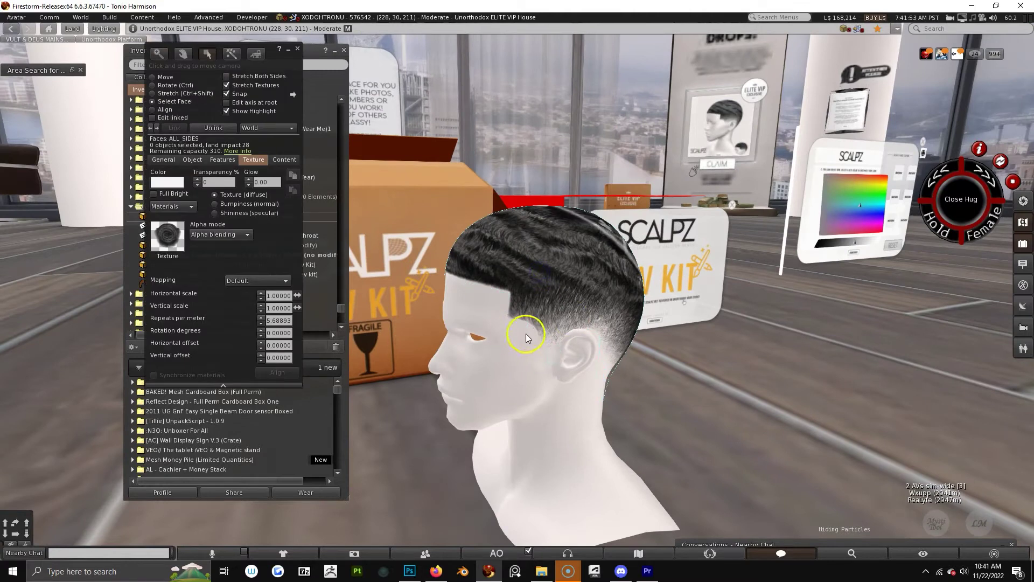
Step: Deselect the demo head, move the build window clear of the inventory and bring the rezzed Scalpz Style HUD into close view
left_click(792, 373)
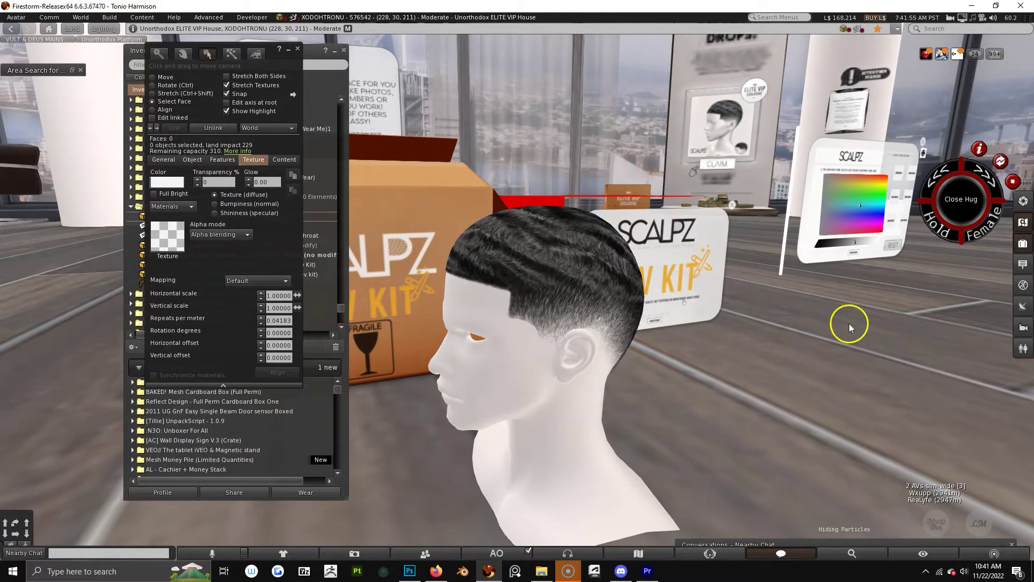
left_click_drag(285, 69, 949, 206)
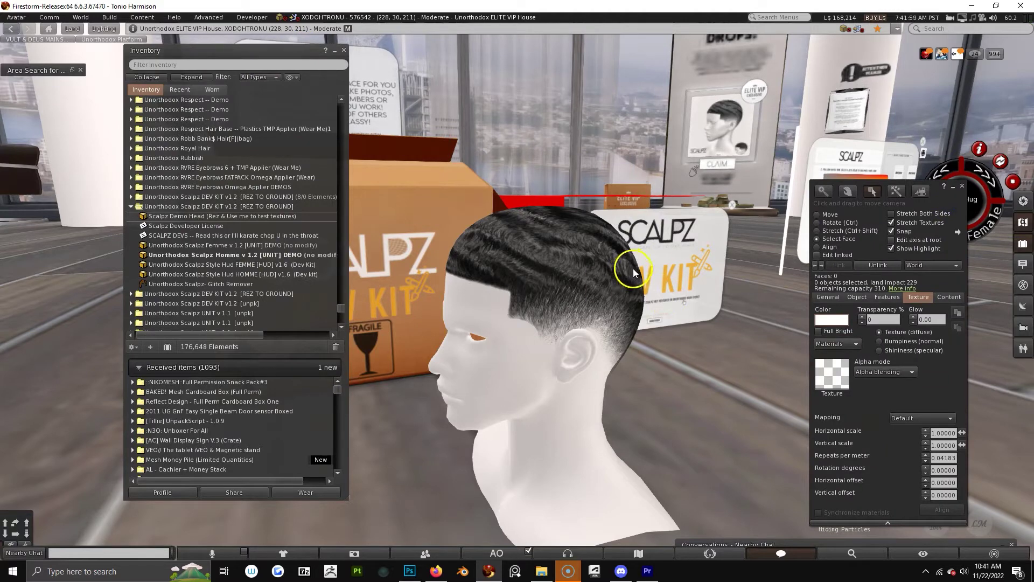
key("alt")
key("ctrl+b")
left_click_drag(577, 281, 414, 338, "alt")
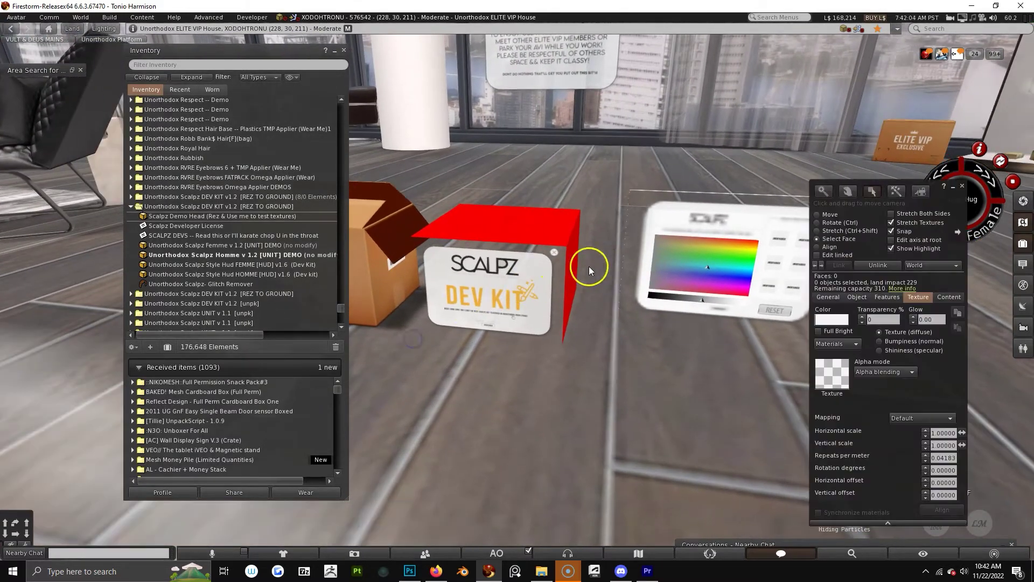
Step: Compare the Femme and Homme Style HUDs in the kit folder with the name of the HUD already rezzed in-world
left_click(248, 236)
left_click(243, 266)
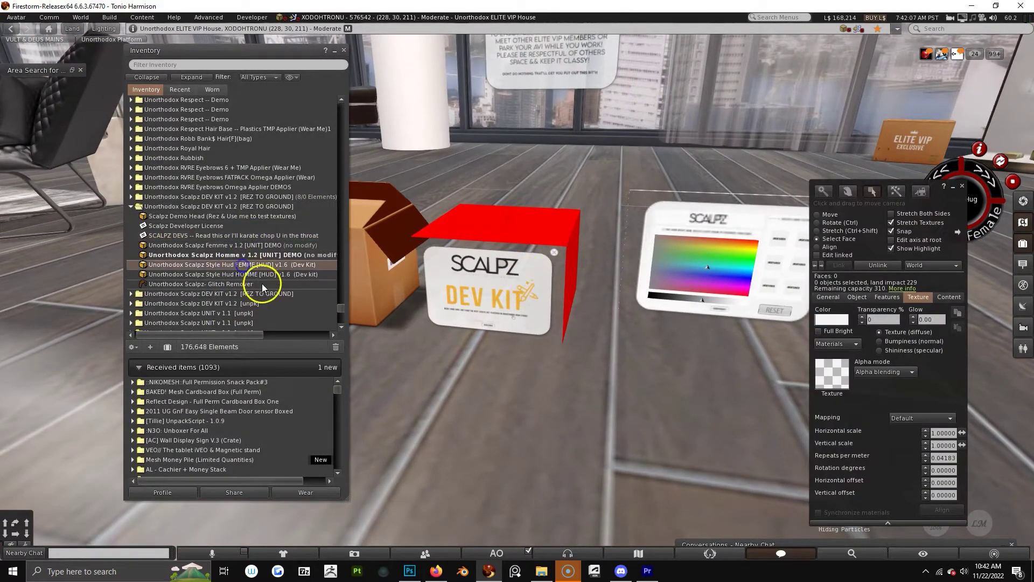
left_click(258, 275)
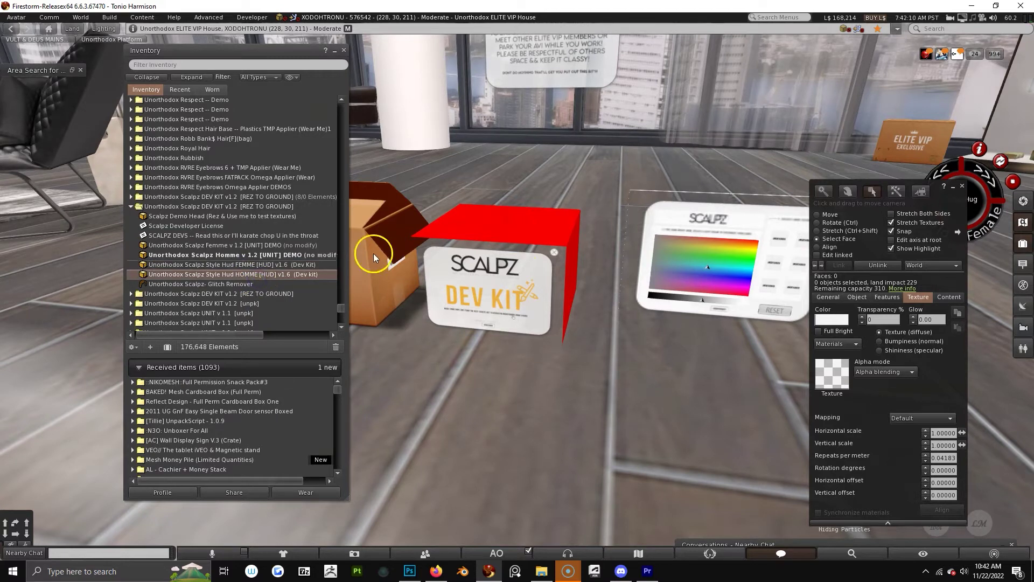
left_click(765, 277)
left_click(826, 296)
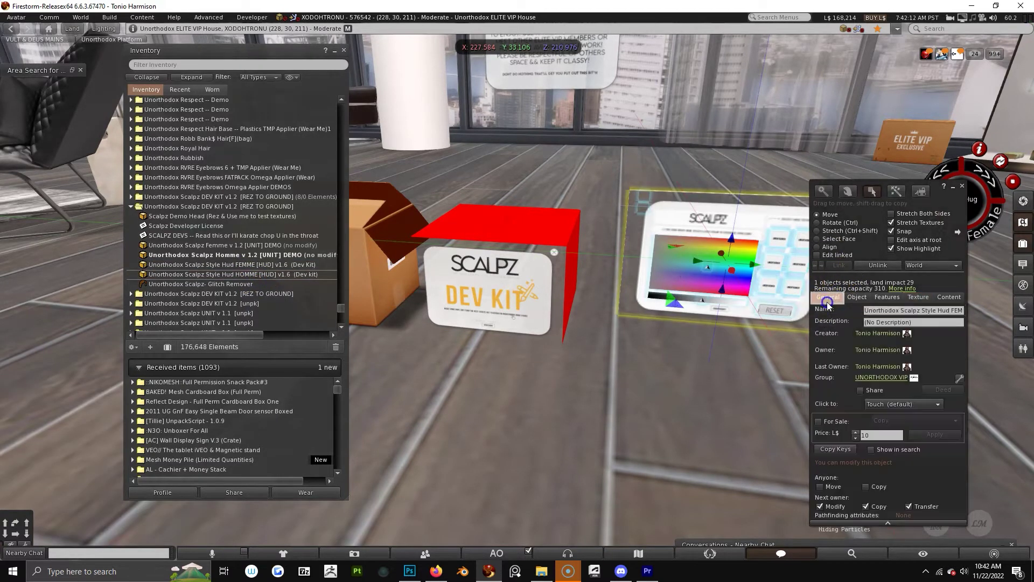
left_click_drag(986, 316, 983, 316)
left_click_drag(722, 280, 672, 295, "alt")
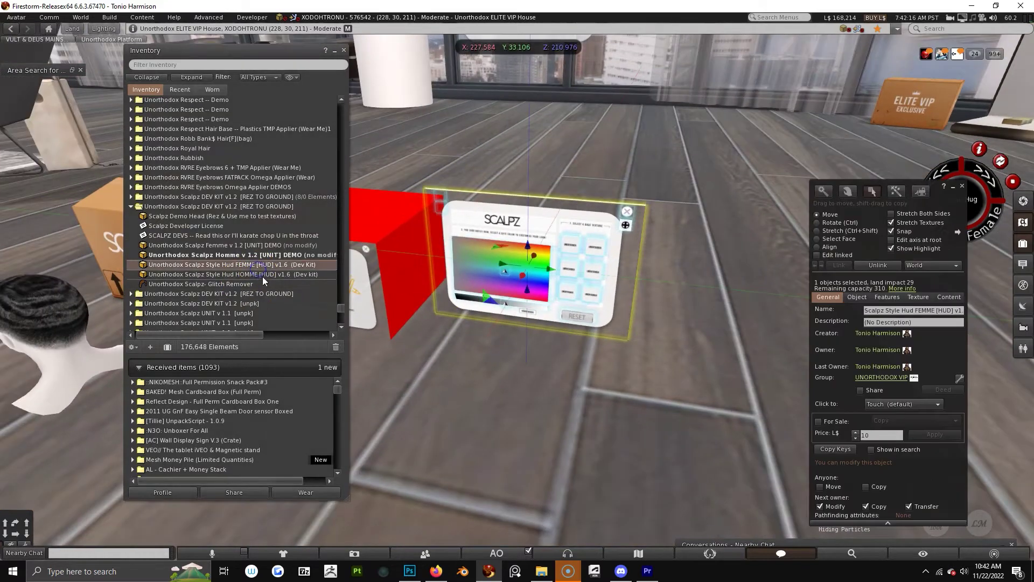
Step: Rez the Unorthodox Scalpz Style Hud HOMME [HUD] v1.6 on the floor beside the Femme HUD and close the build window
left_click_drag(263, 275, 732, 322)
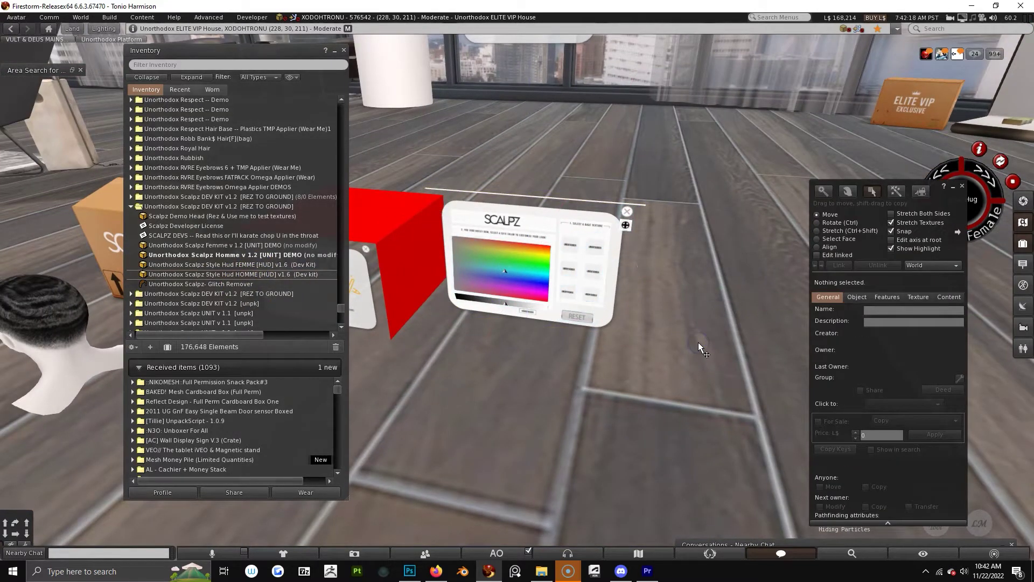
left_click_drag(722, 294, 765, 298)
left_click_drag(752, 306, 765, 282)
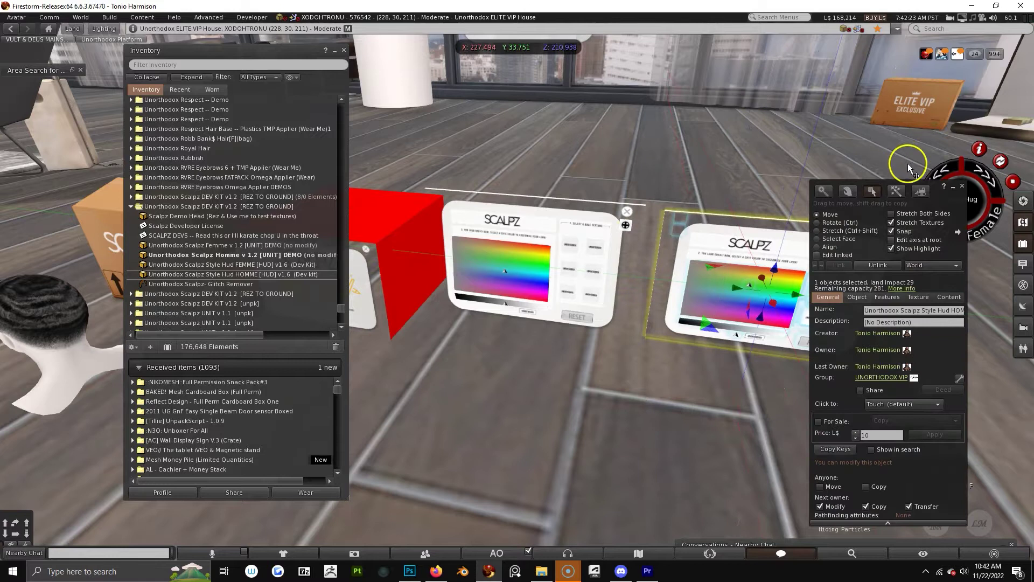
left_click(963, 187)
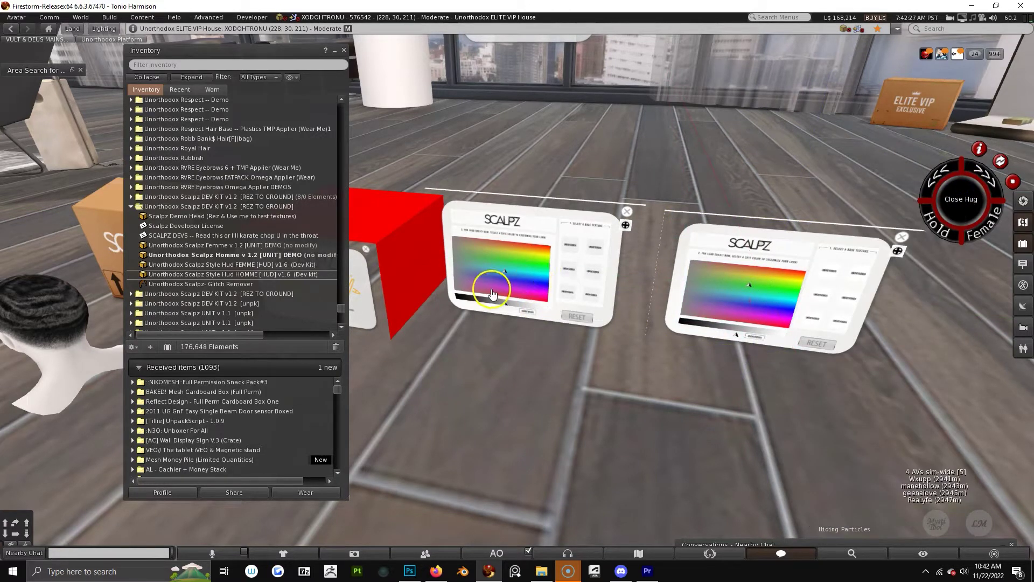
Step: Search the inventory for "SCALPZ DEVEL" to find the Scalpz Developer License
left_click(170, 227)
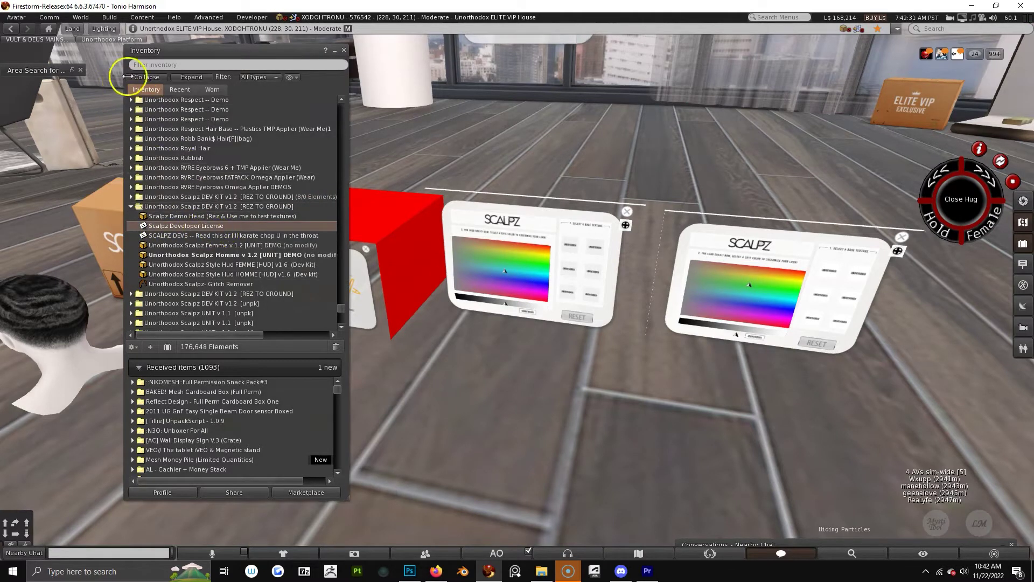
left_click(142, 63)
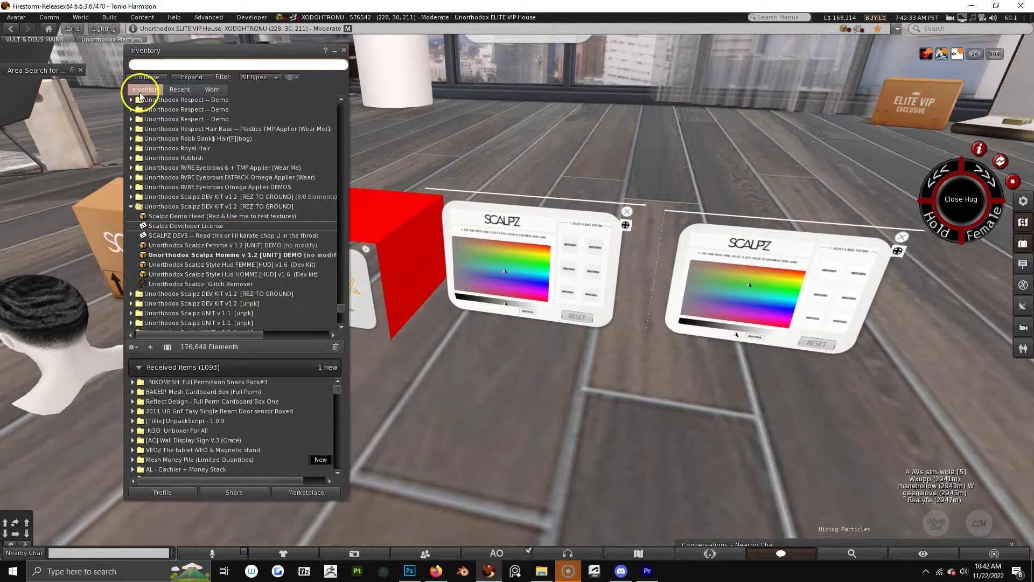
type("SCAL")
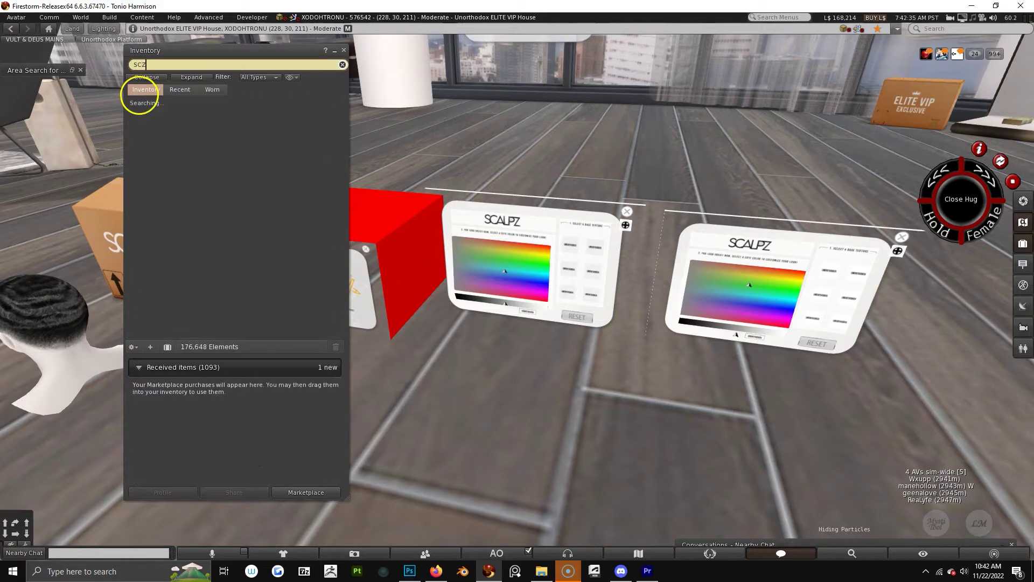
type("PZ DEV")
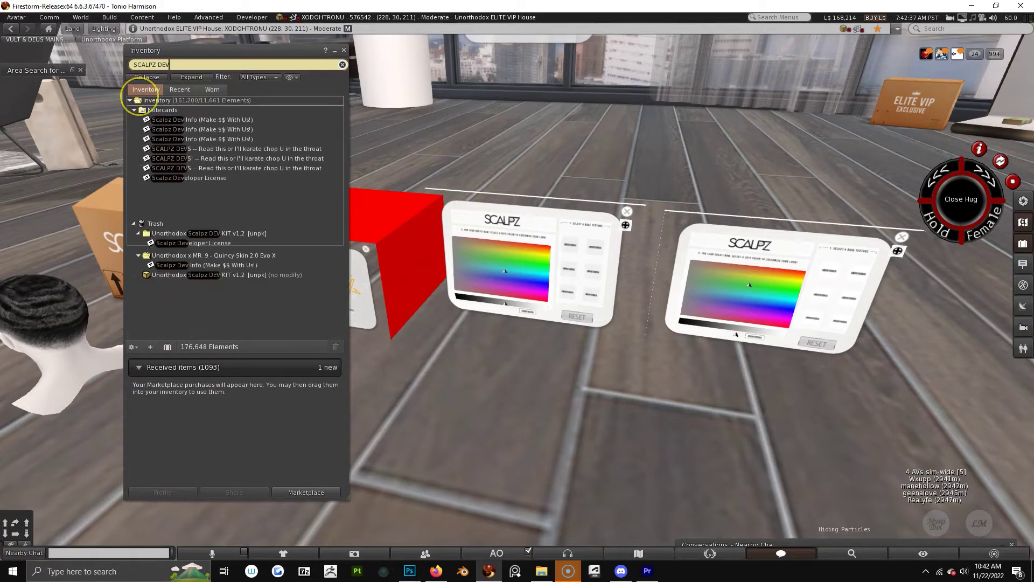
type("ELE")
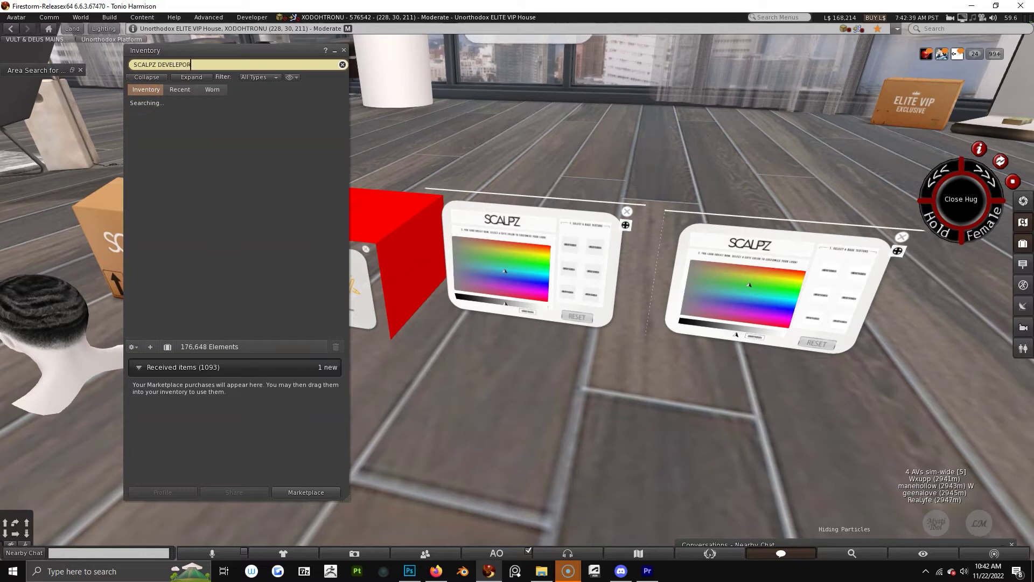
key("BackSpace")
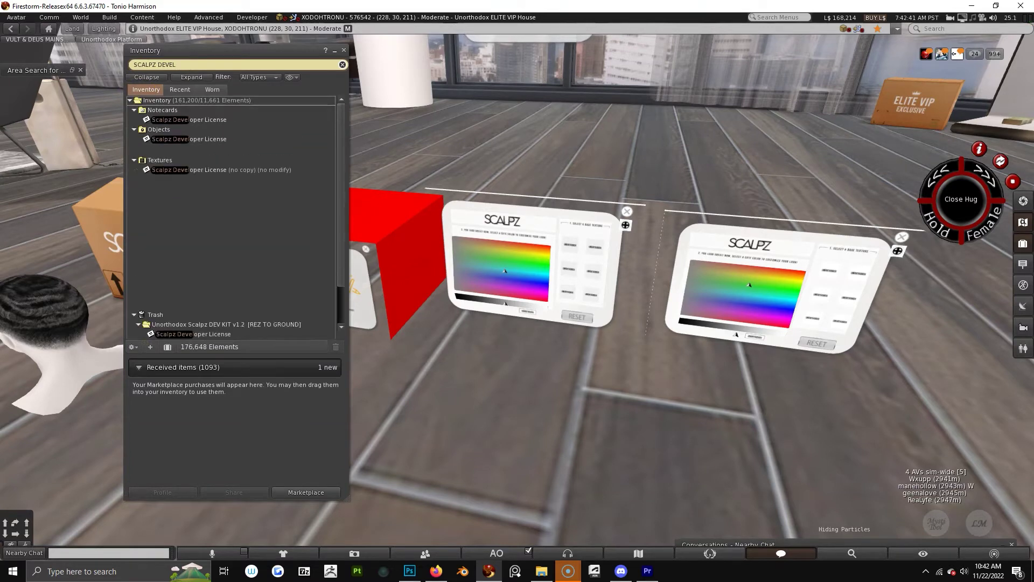
Step: Open the no-copy Scalpz Developer License notecard from the Textures folder, move it off the HUDs and minimise it
double_click(226, 158)
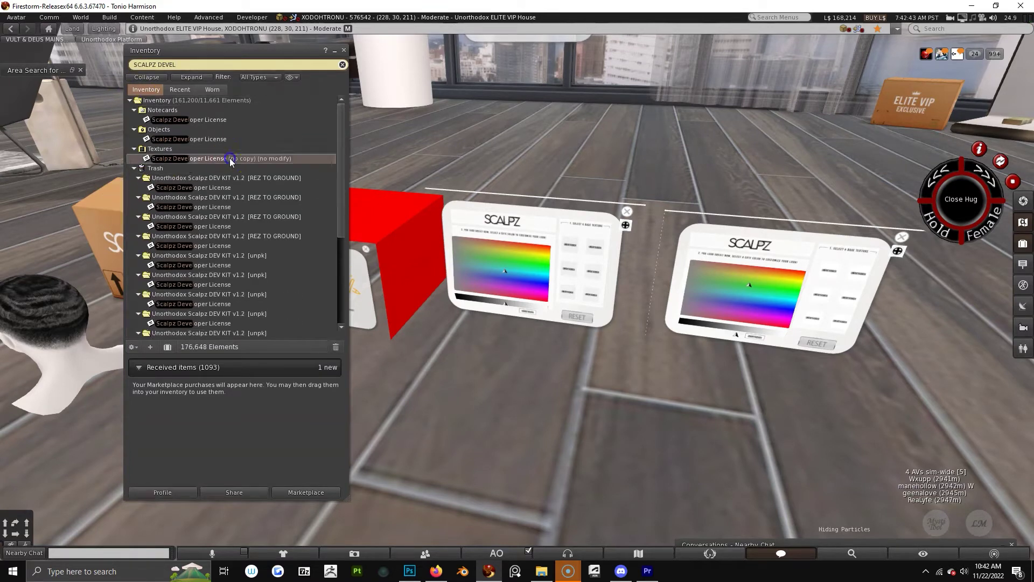
left_click_drag(470, 153, 530, 135)
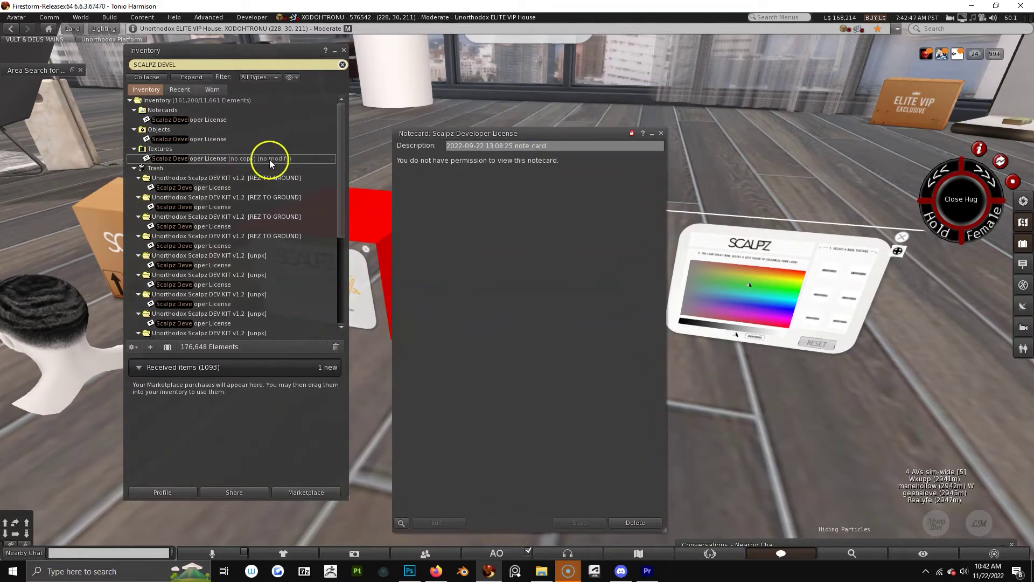
left_click_drag(592, 133, 572, 338)
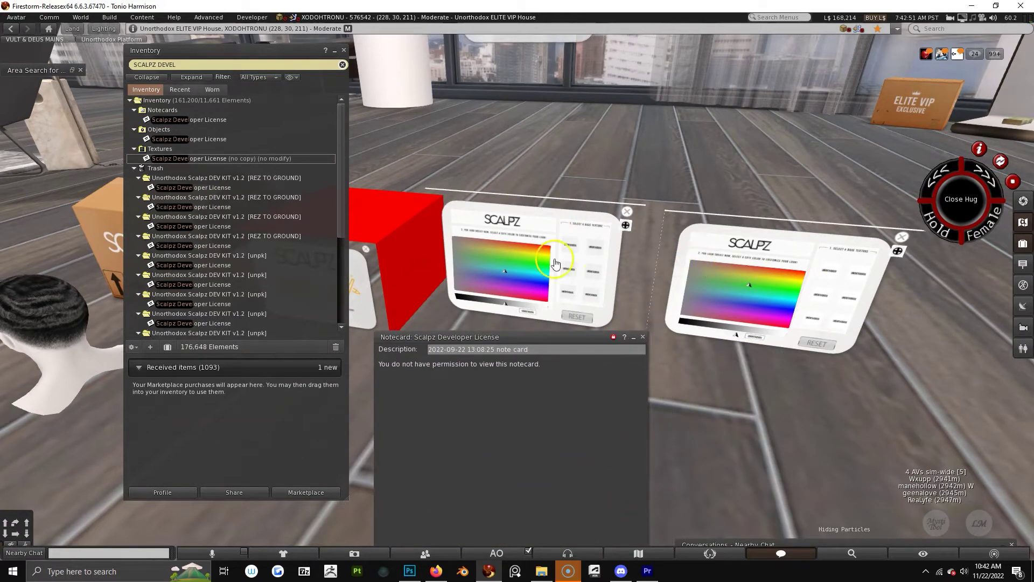
left_click(633, 337)
Step: Open the rezzed HUDs for editing, show their contents and select the Homme HUD
right_click(473, 233)
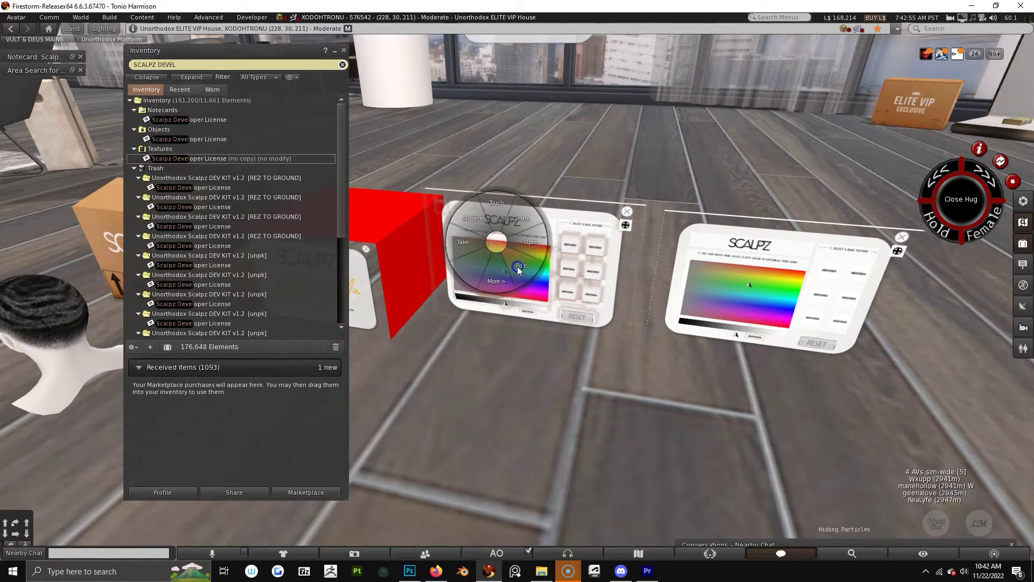
left_click(512, 265)
left_click(949, 297)
left_click_drag(948, 283, 547, 257)
left_click(802, 288)
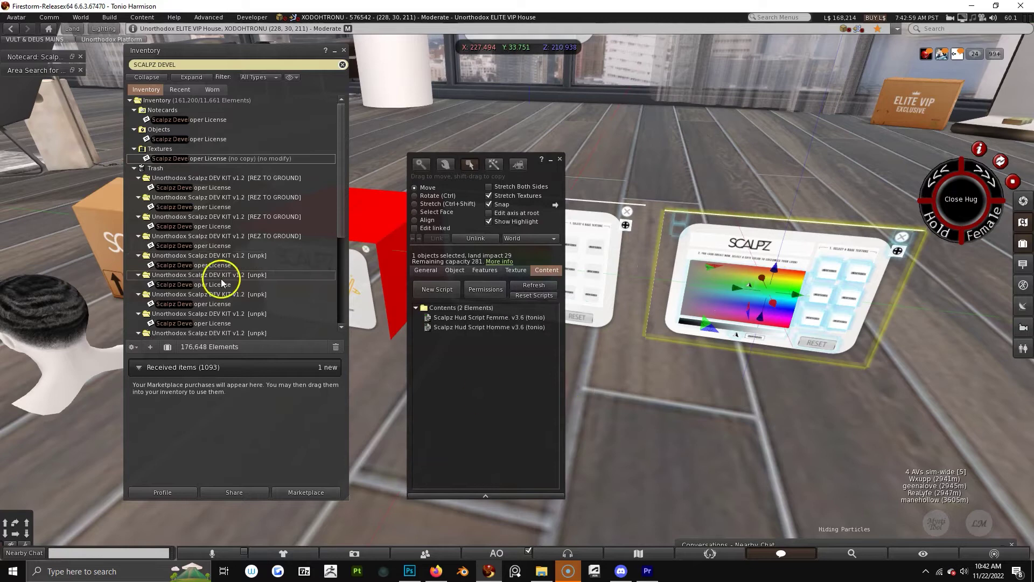
Step: Add the no-copy Scalpz Developer License notecard to the Homme HUD's contents
left_click_drag(79, 207, 199, 308, "alt")
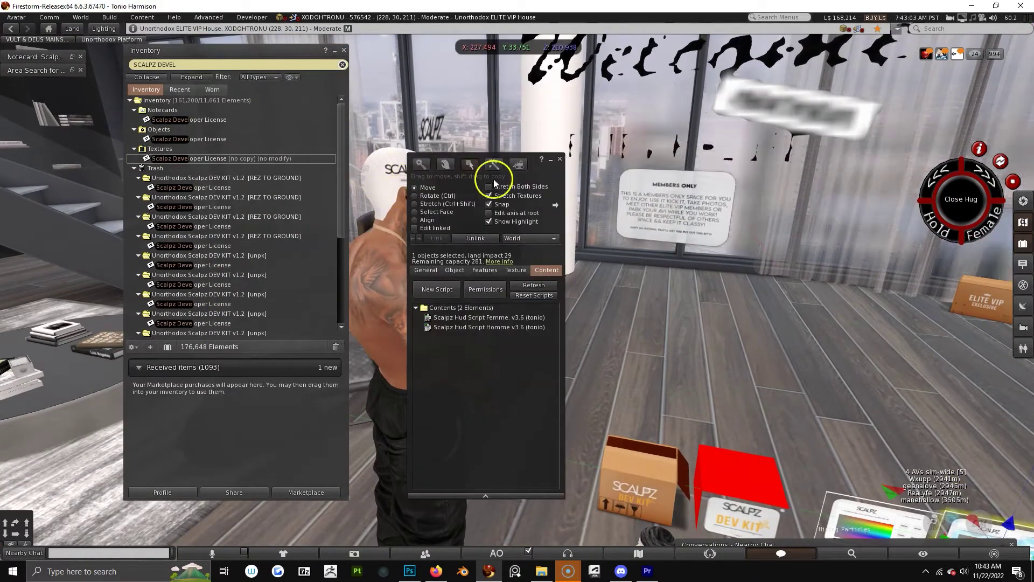
left_click_drag(494, 178, 636, 168)
left_click_drag(867, 399, 831, 362, "alt")
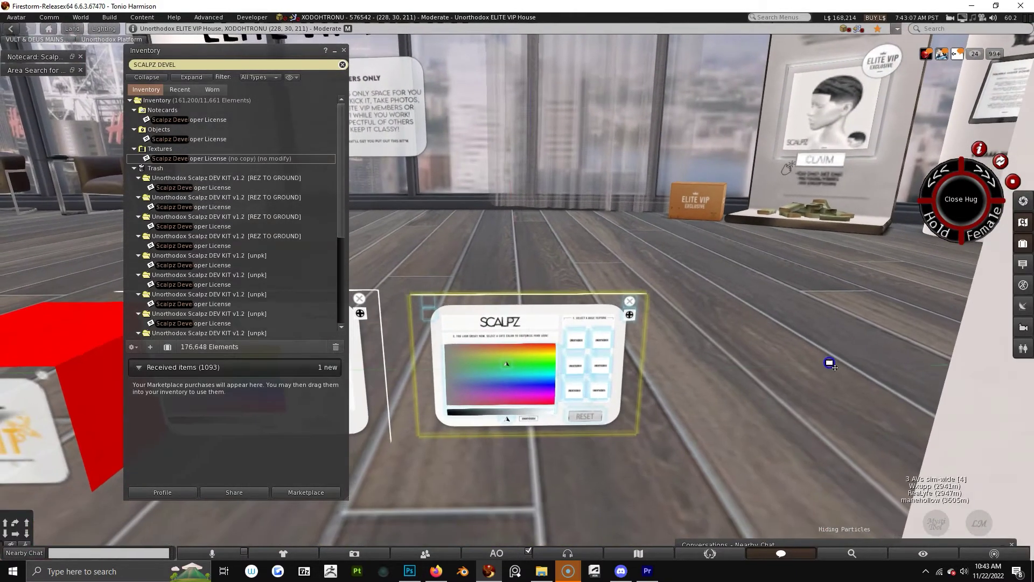
left_click_drag(688, 251, 864, 226)
left_click_drag(255, 160, 770, 323)
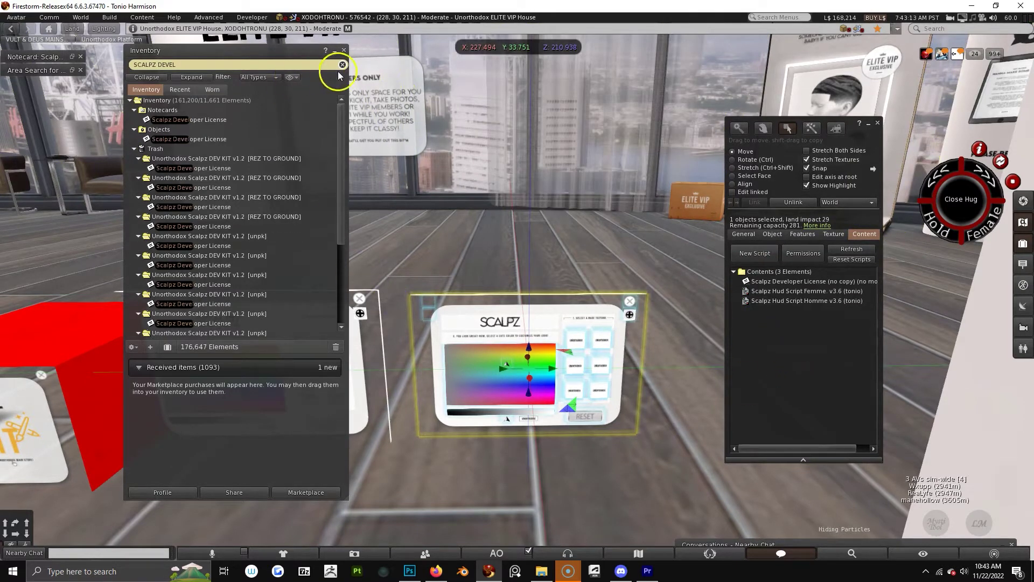
Step: Close the inventory, deselect the Homme HUD and close the build window
left_click(344, 50)
left_click(591, 346)
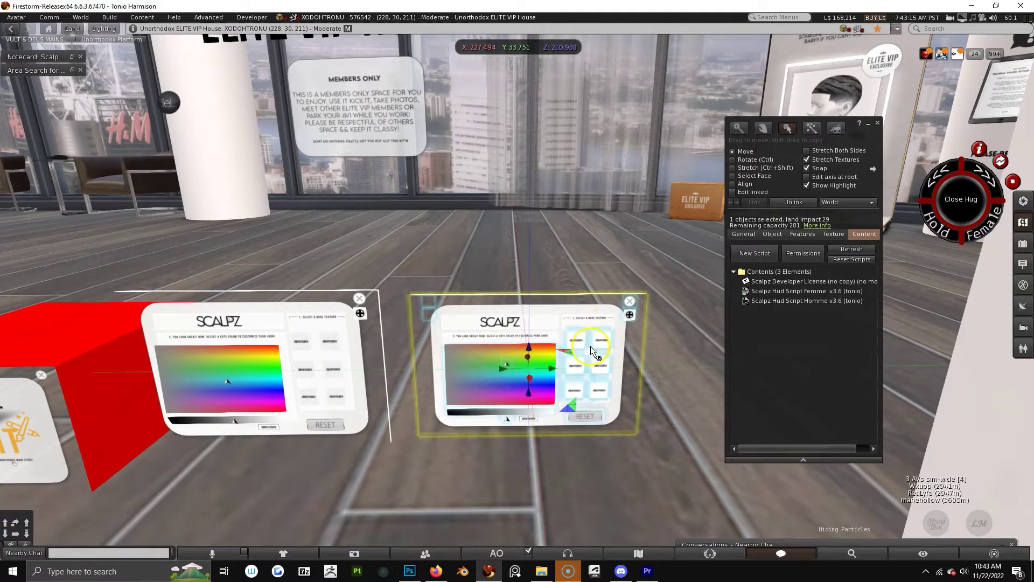
left_click(446, 429)
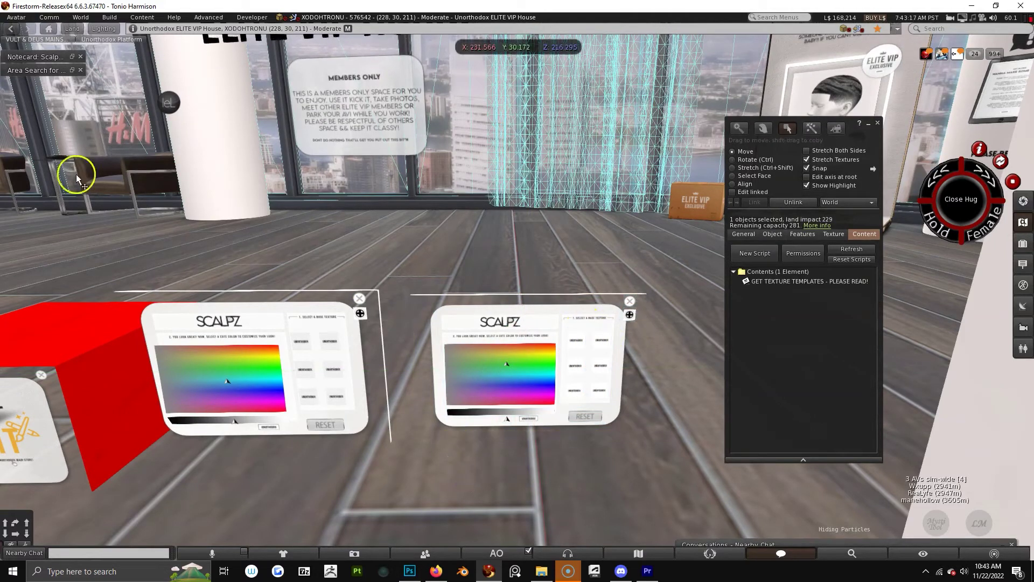
left_click(878, 123)
scroll(491, 423, "down", 5)
scroll(506, 429, "up", 5)
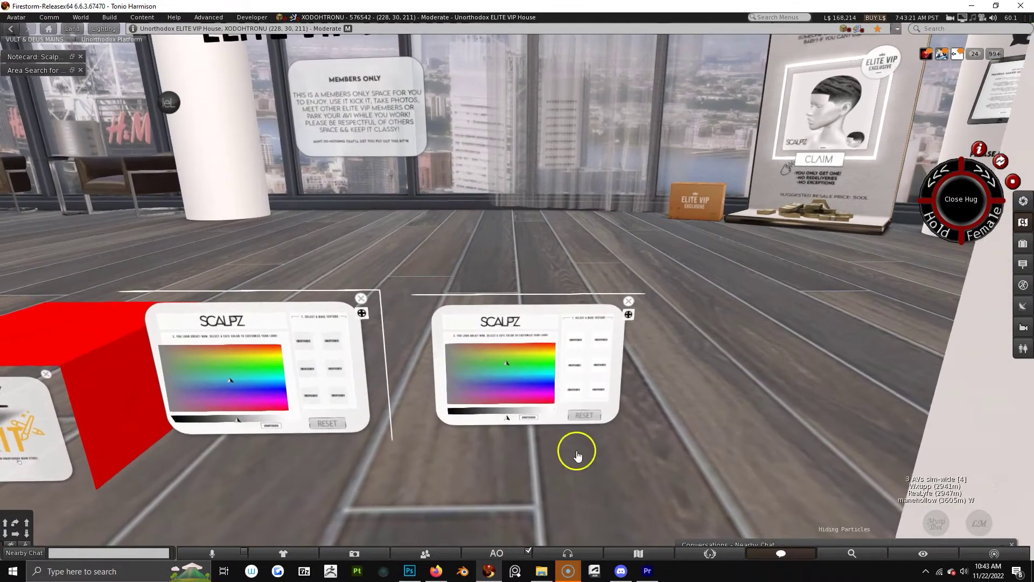
Step: Examine the Homme HUD's developer license message in nearby chat, close the chat and dismiss the payment notification
left_click_drag(754, 543, 371, 306)
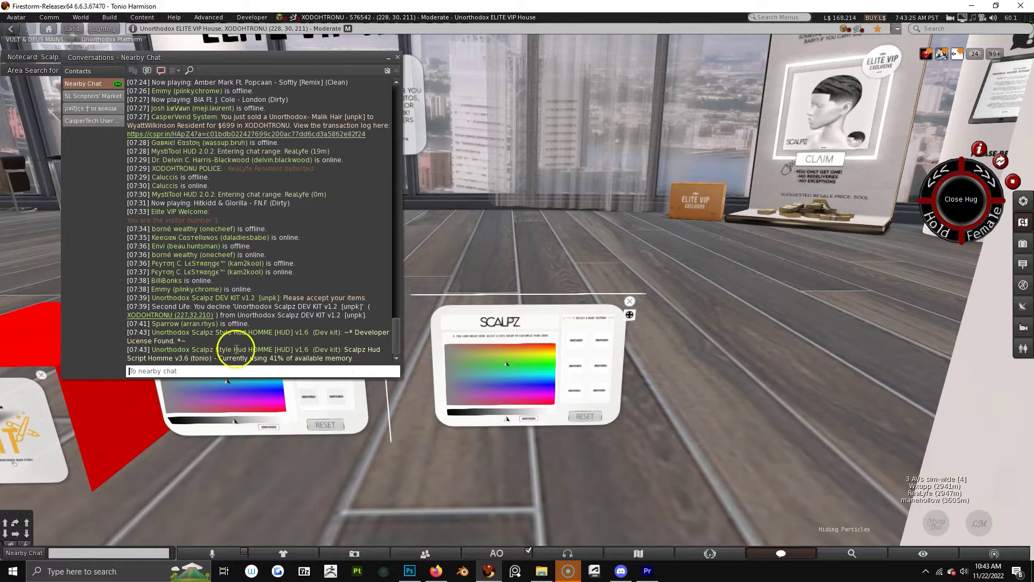
left_click_drag(350, 335, 111, 349)
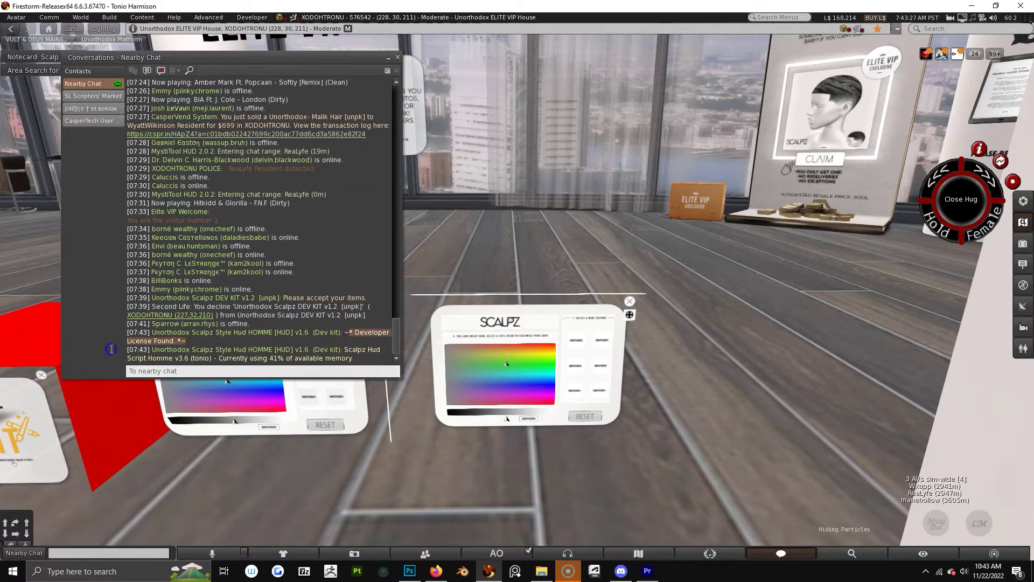
left_click_drag(184, 343, 105, 333)
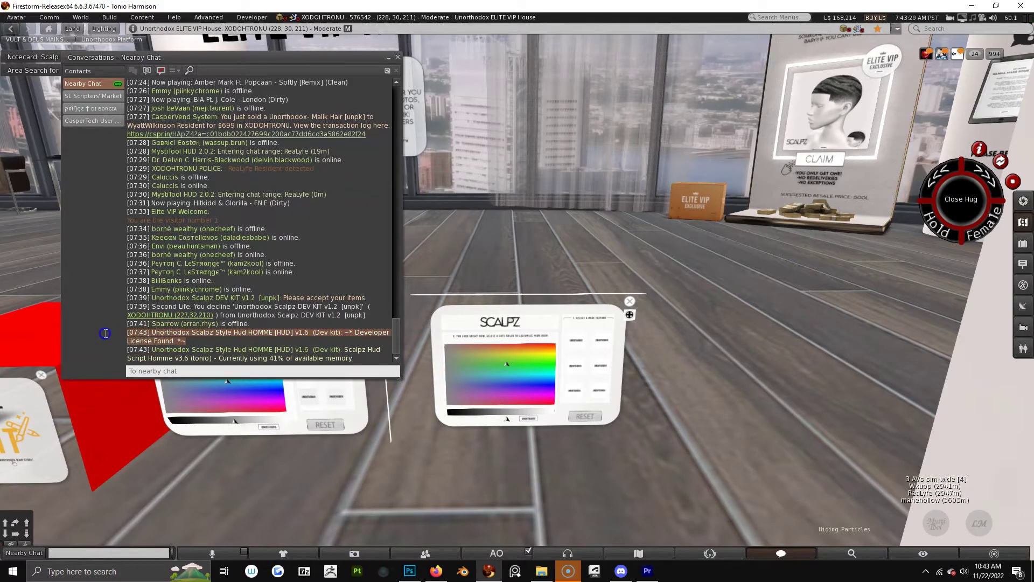
left_click(397, 57)
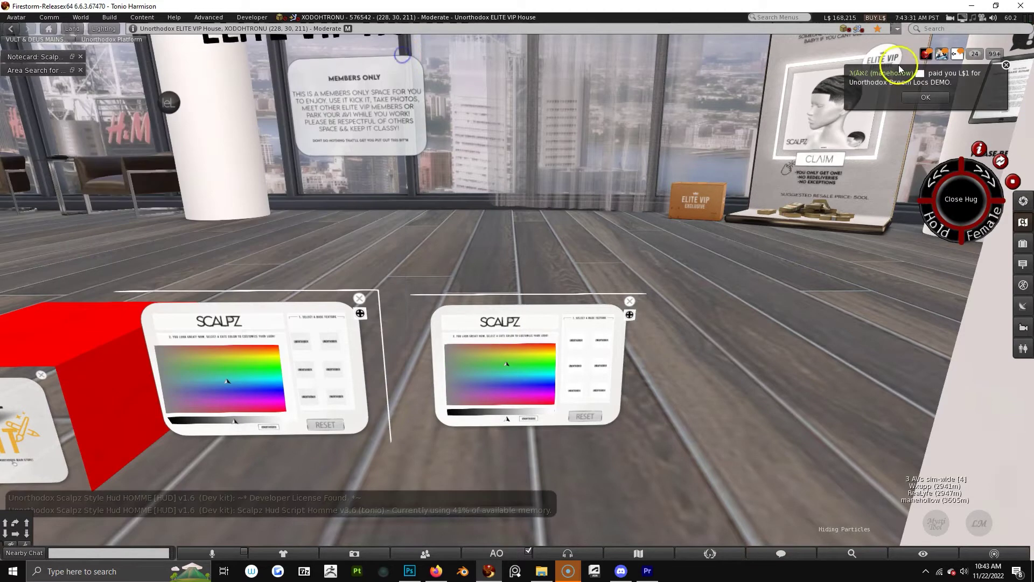
left_click(925, 97)
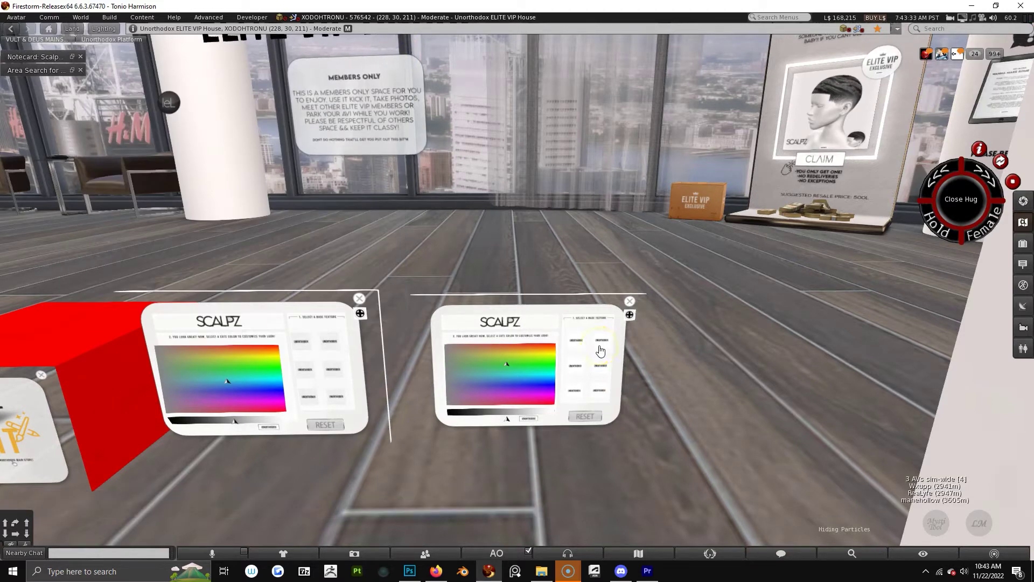
Step: Open the inventory and start a bulk upload
key("ctrl+i")
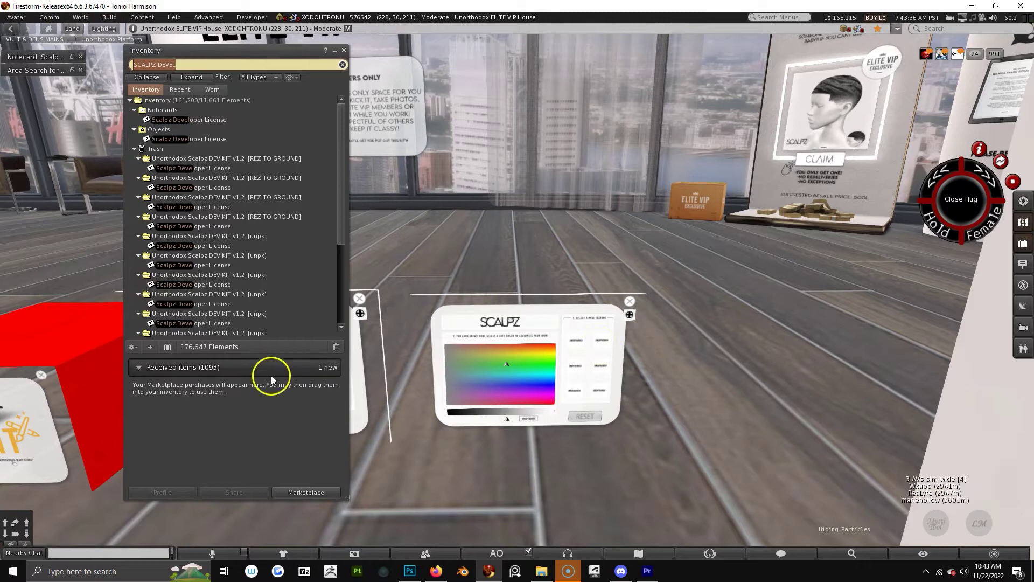
left_click(167, 347)
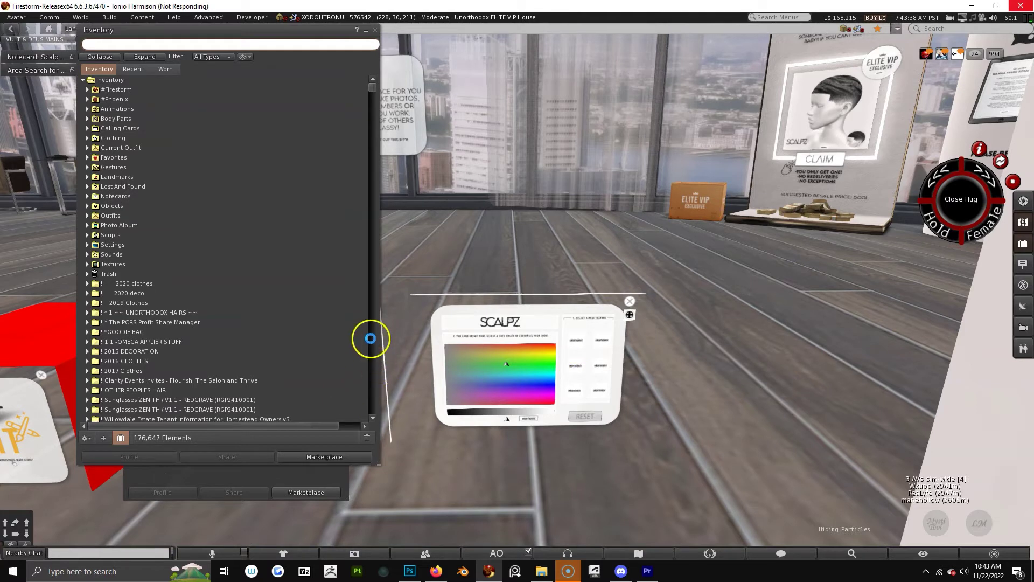
left_click(150, 346)
mouse_move(191, 268)
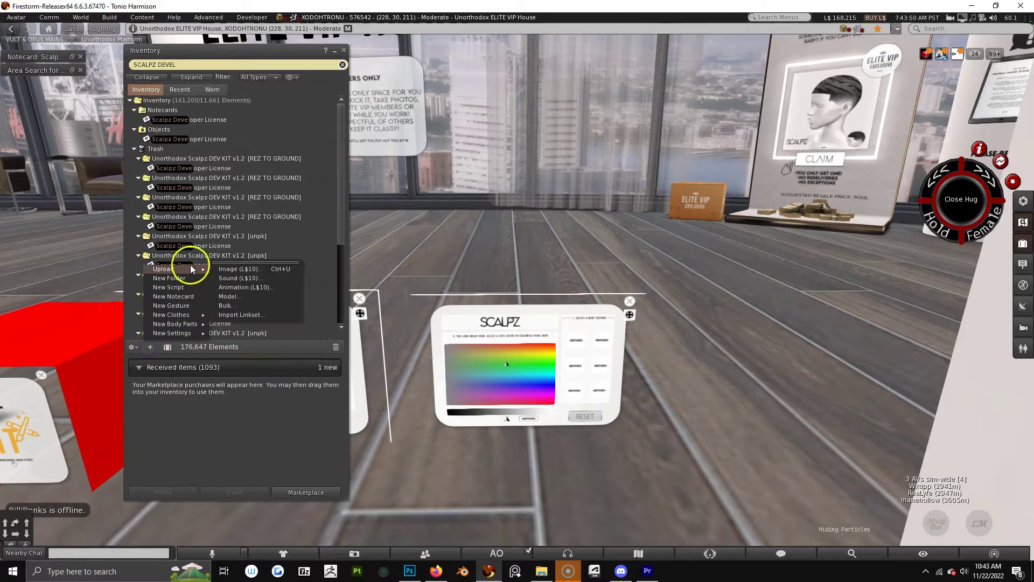
left_click(232, 305)
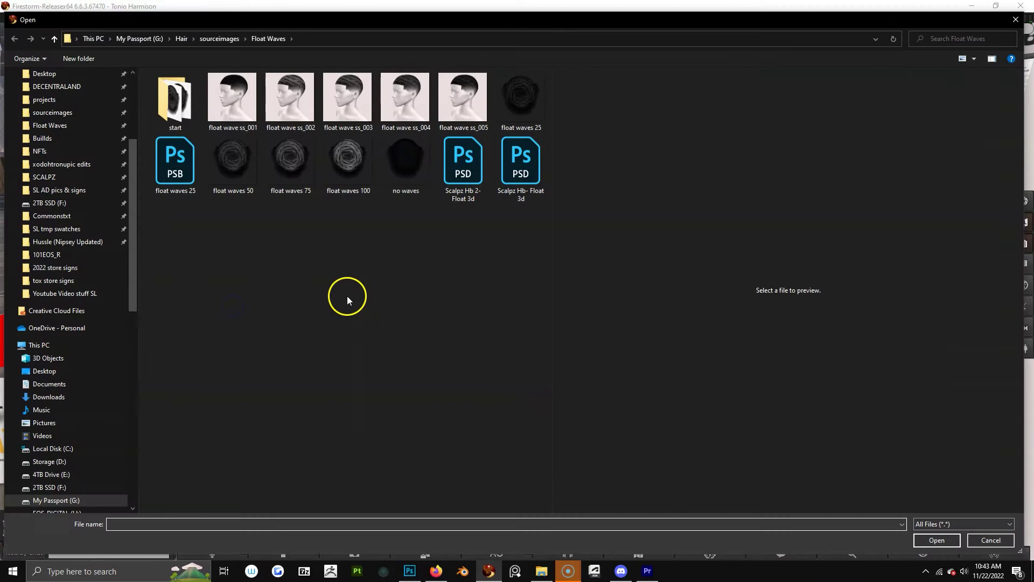
Step: Upload the images float wave ss_001 to ss_005 and float waves 25, 50, 75 and 100 from the Float Waves folder
left_click(246, 108)
left_click(457, 108, "shift")
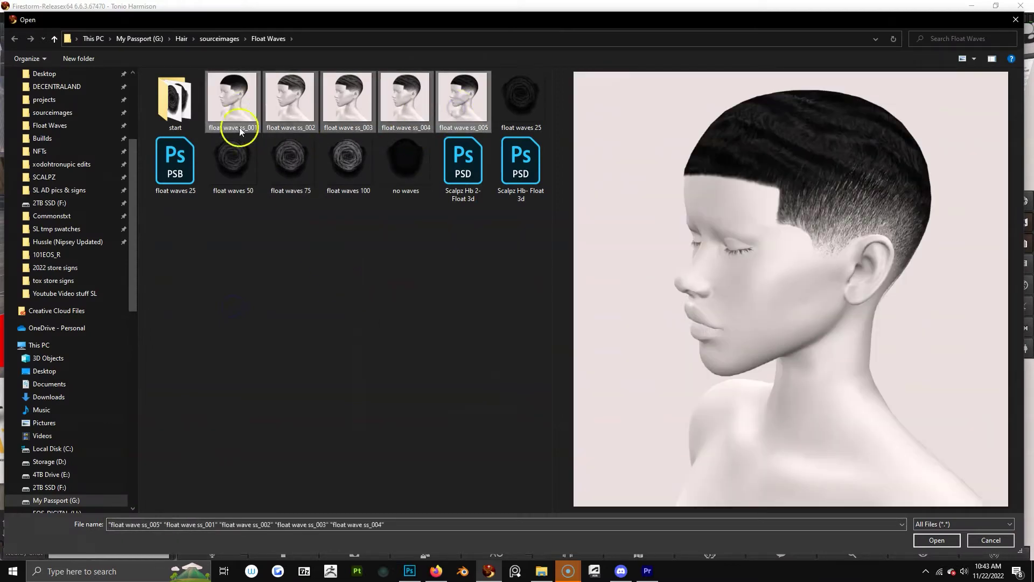
left_click(227, 118, "ctrl")
left_click(237, 170, "shift")
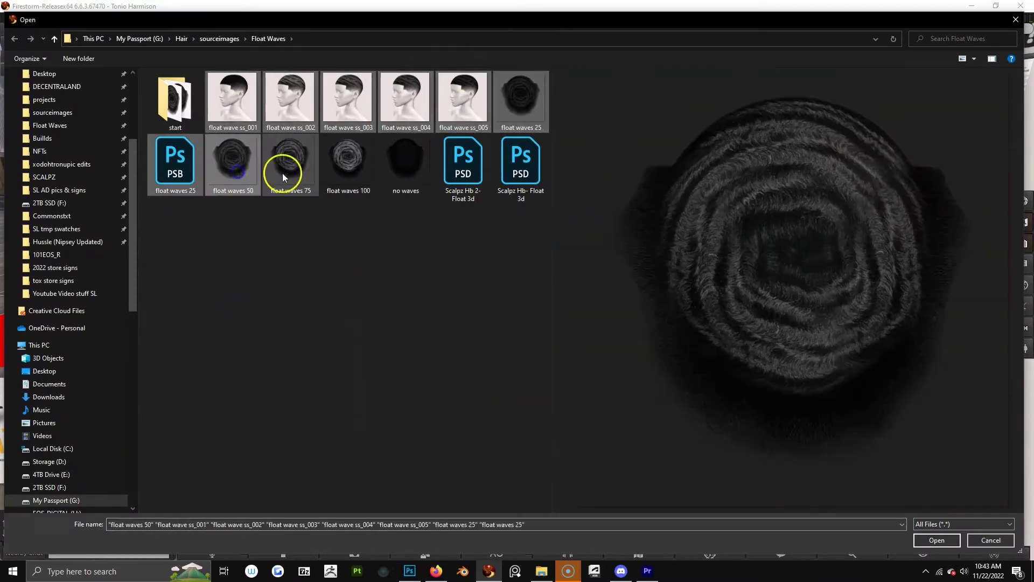
left_click(407, 164, "shift")
left_click(157, 182, "ctrl")
left_click(518, 102, "ctrl")
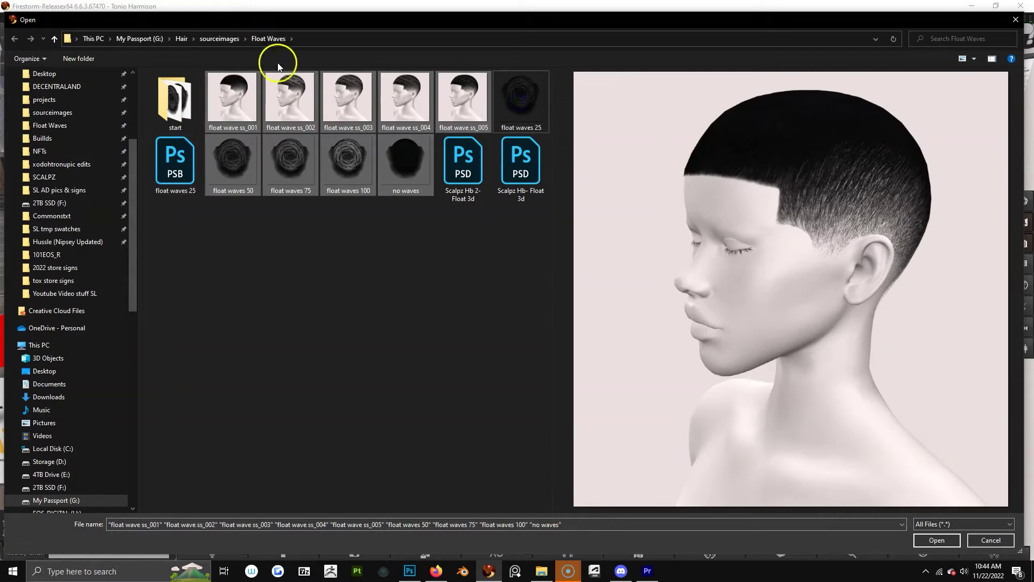
left_click(511, 107, "ctrl")
left_click(406, 161, "ctrl")
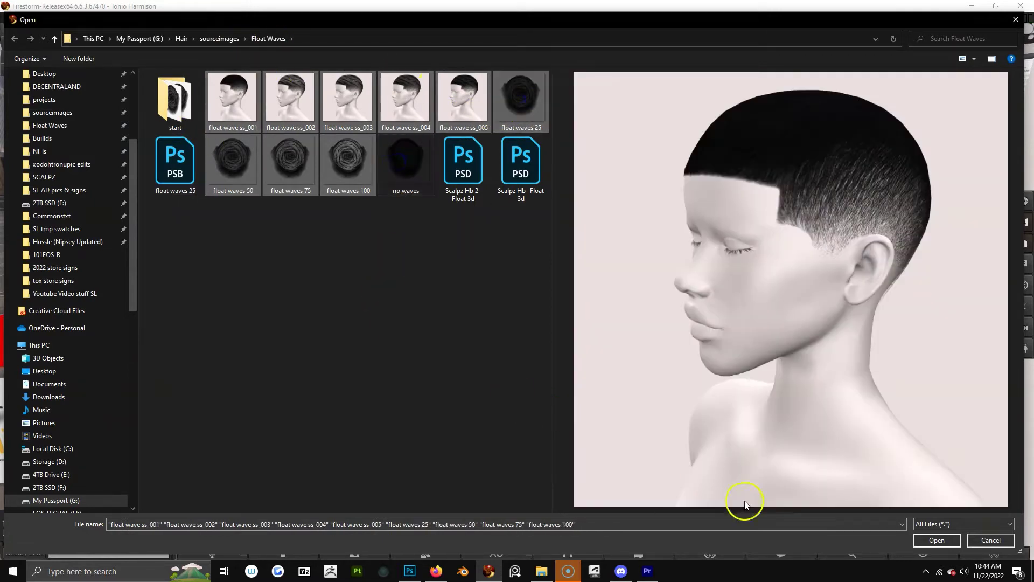
left_click(957, 543)
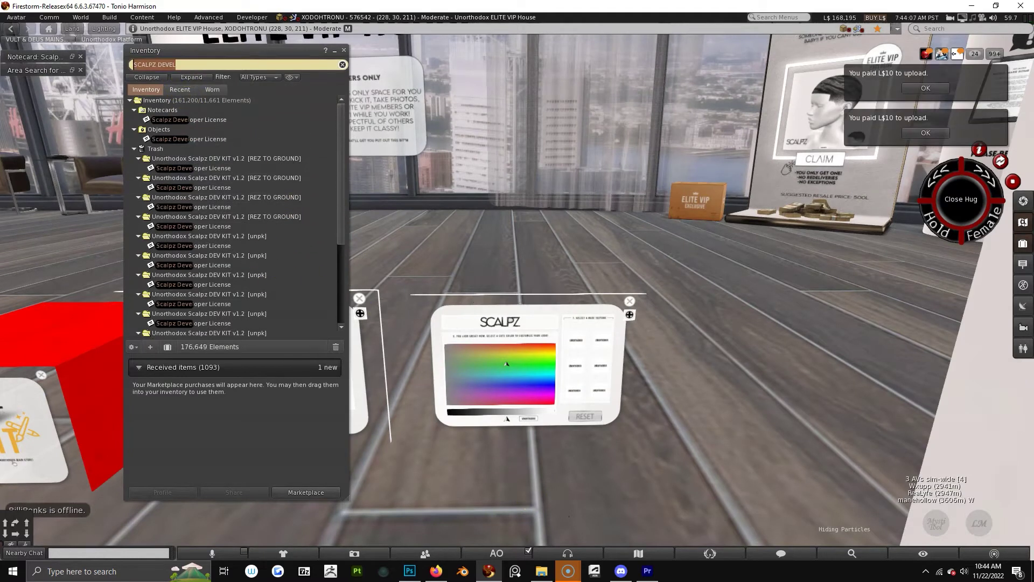
Step: Clear the inventory filter and bring the uploaded float wave textures in the Textures folder into view
key("BackSpace")
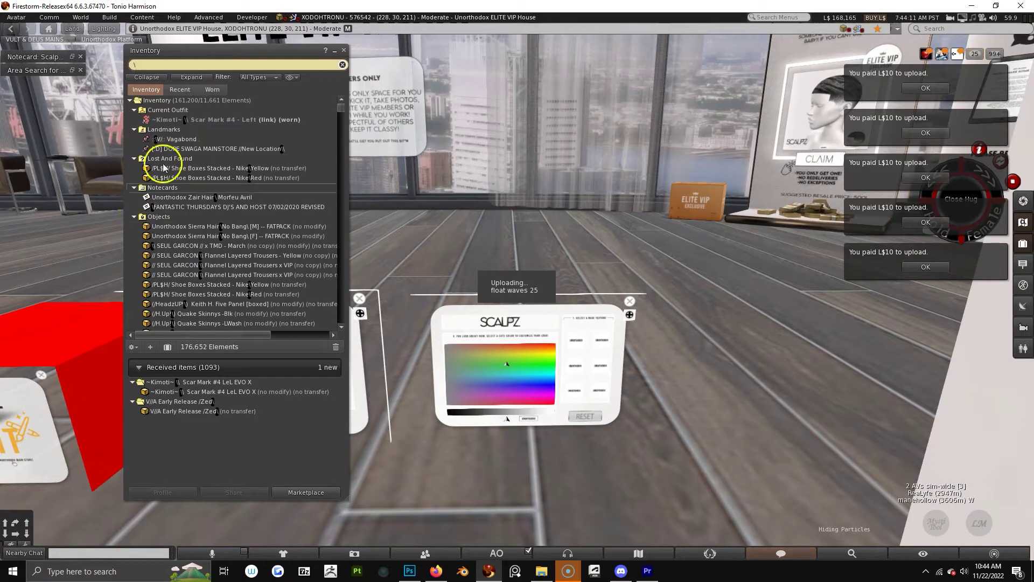
key("BackSpace")
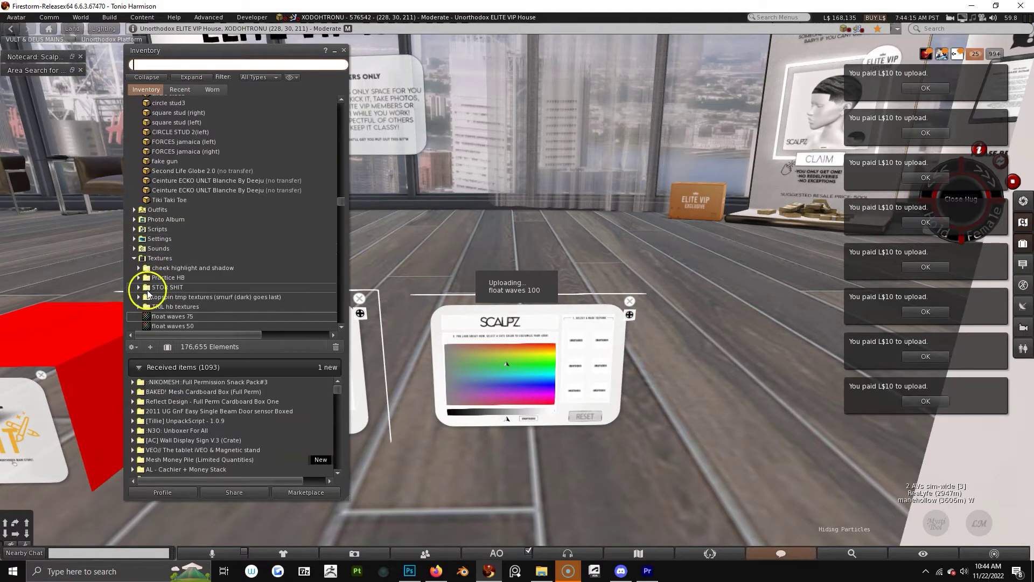
scroll(255, 293, "down", 4)
scroll(256, 291, "down", 5)
left_click_drag(432, 309, 461, 301, "ctrl+alt")
left_click(771, 309)
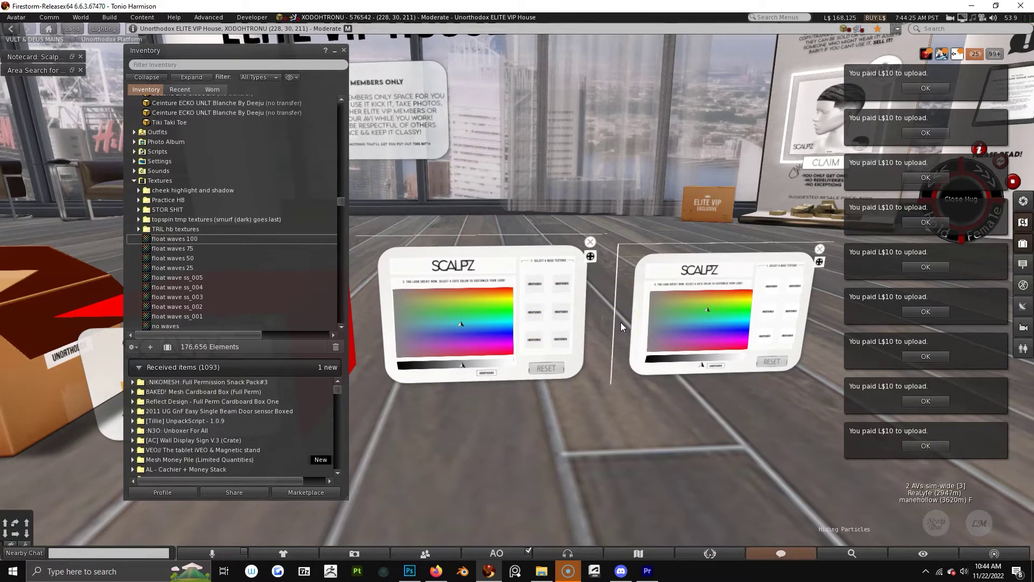
Step: Dismiss all the upload payment notifications
left_click(934, 91)
left_click(934, 91)
left_click(931, 90)
left_click(932, 90)
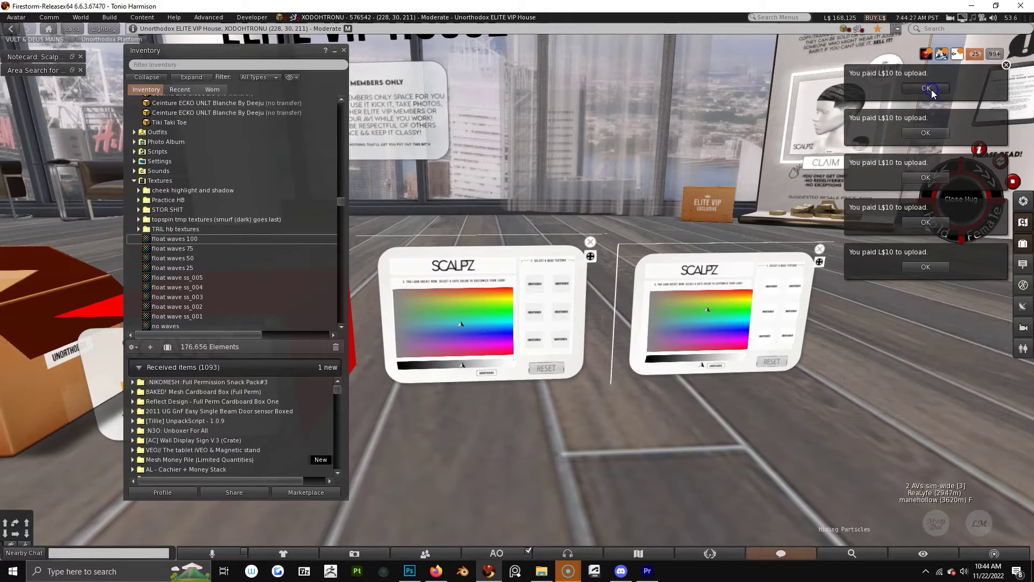
left_click(932, 90)
left_click(932, 90)
left_click(932, 90)
left_click(931, 91)
left_click(932, 92)
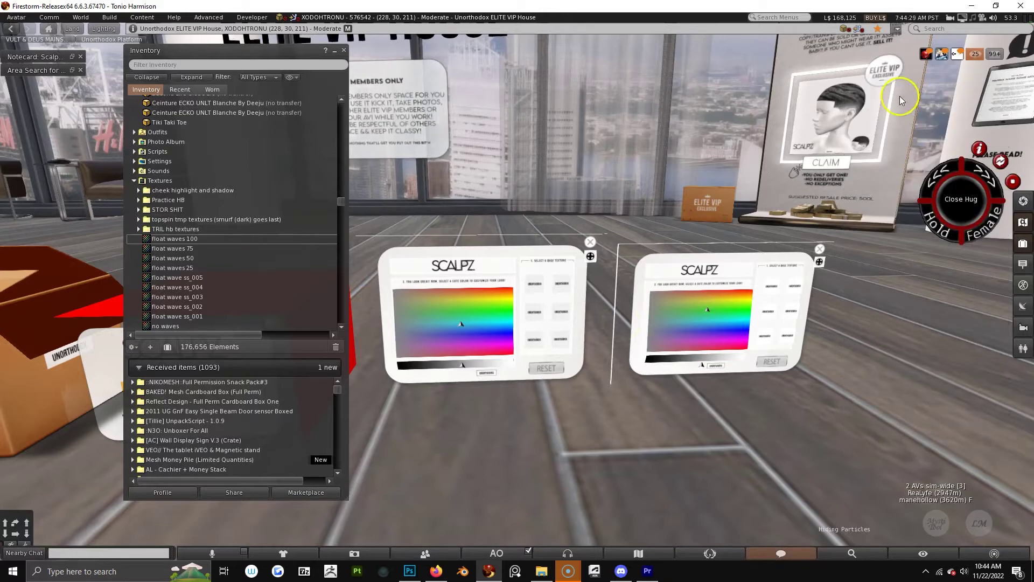
Step: Examine the contents and the front of the nearer Scalpz HUD, and close the build window
left_click(457, 322)
right_click(485, 300)
left_click(467, 306)
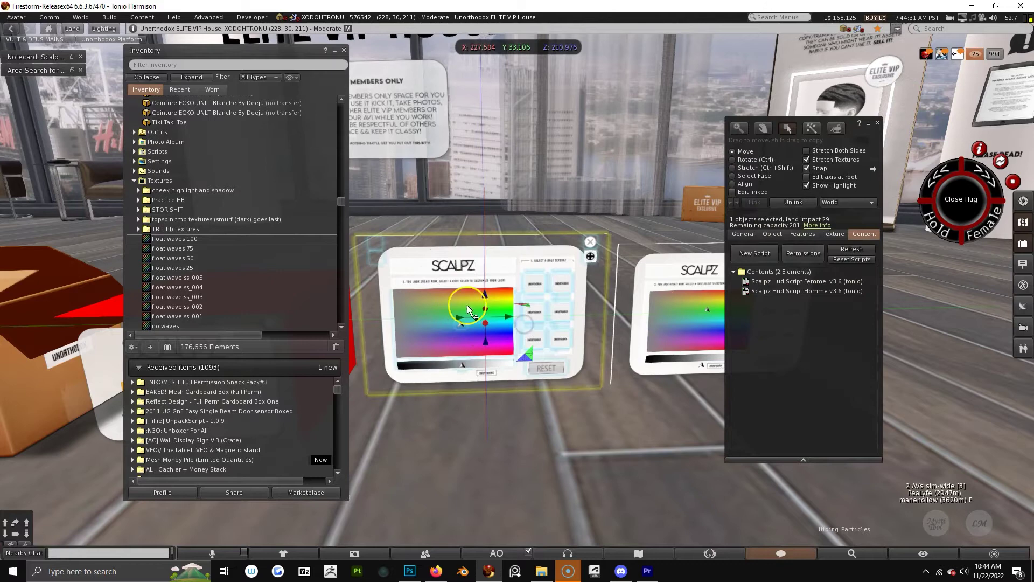
left_click_drag(565, 315, 451, 301, "alt")
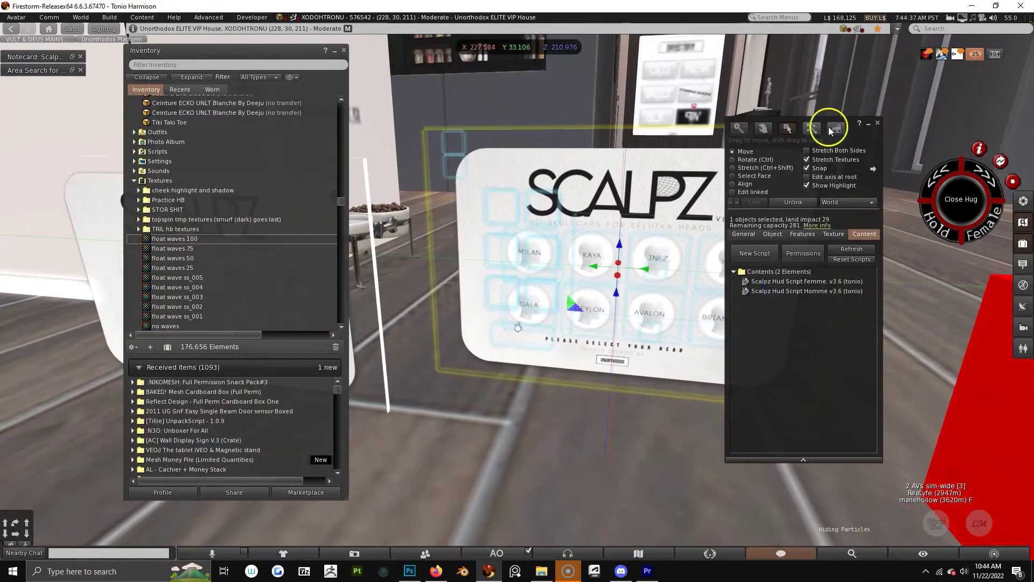
left_click(878, 122)
Step: Check the other Scalpz HUD's contents for the Scalpz Developer License and close the build window
left_click_drag(506, 289, 320, 279, "ctrl+alt+shift")
right_click(559, 269)
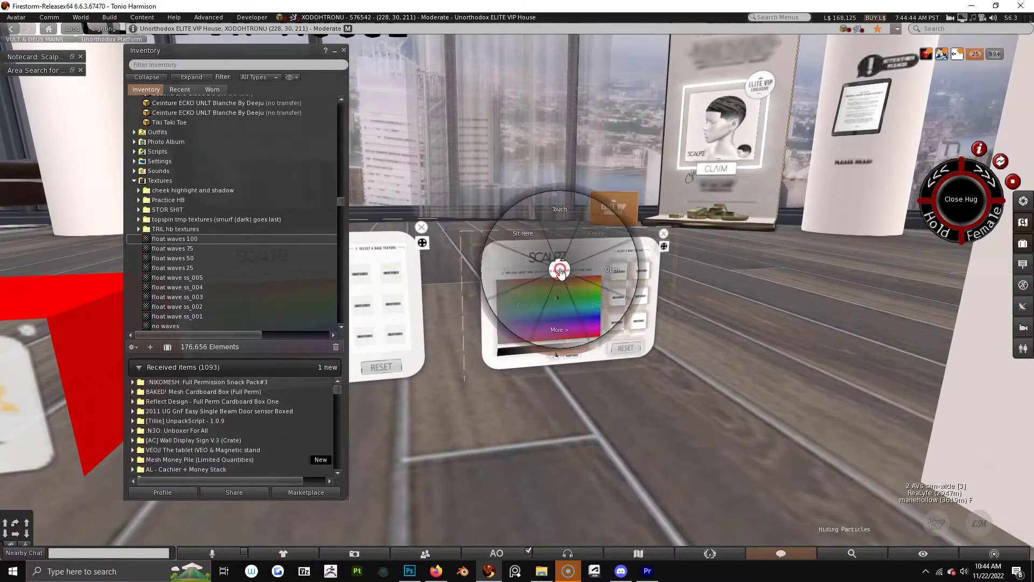
left_click(595, 304)
left_click_drag(576, 284, 593, 310)
left_click_drag(493, 318, 455, 345, "alt")
left_click(616, 438)
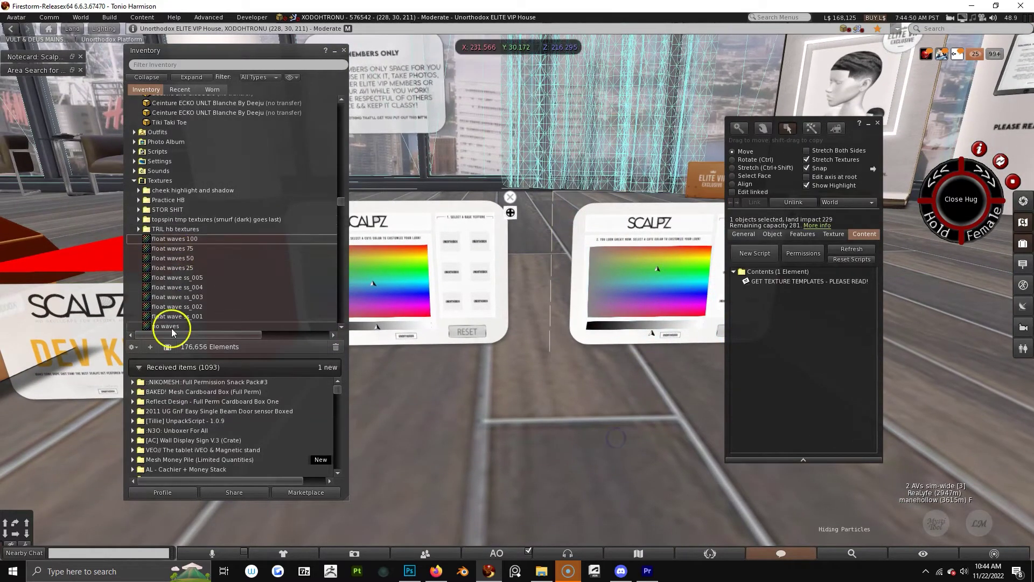
left_click_drag(623, 341, 603, 240, "alt")
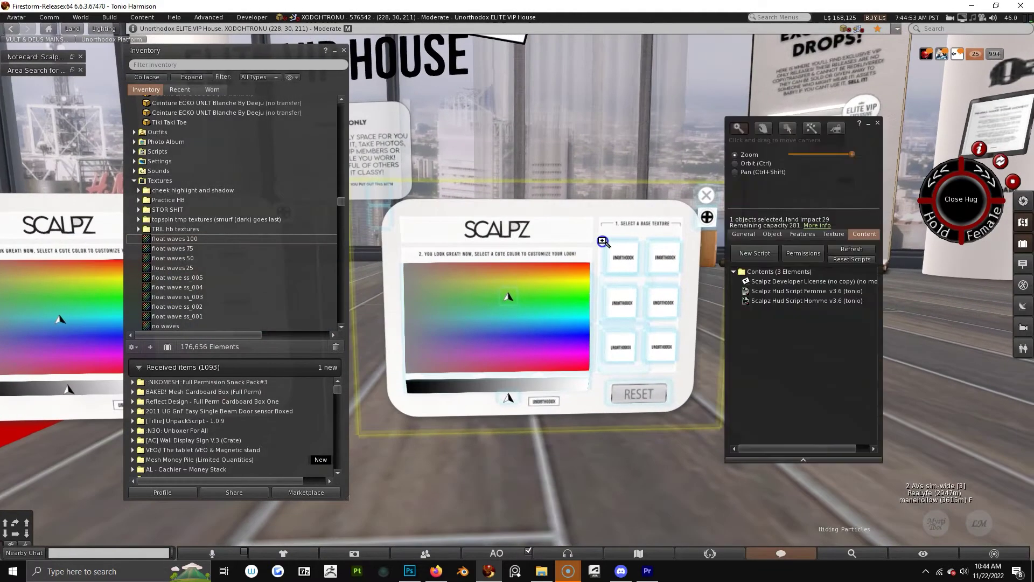
left_click_drag(863, 186, 905, 164)
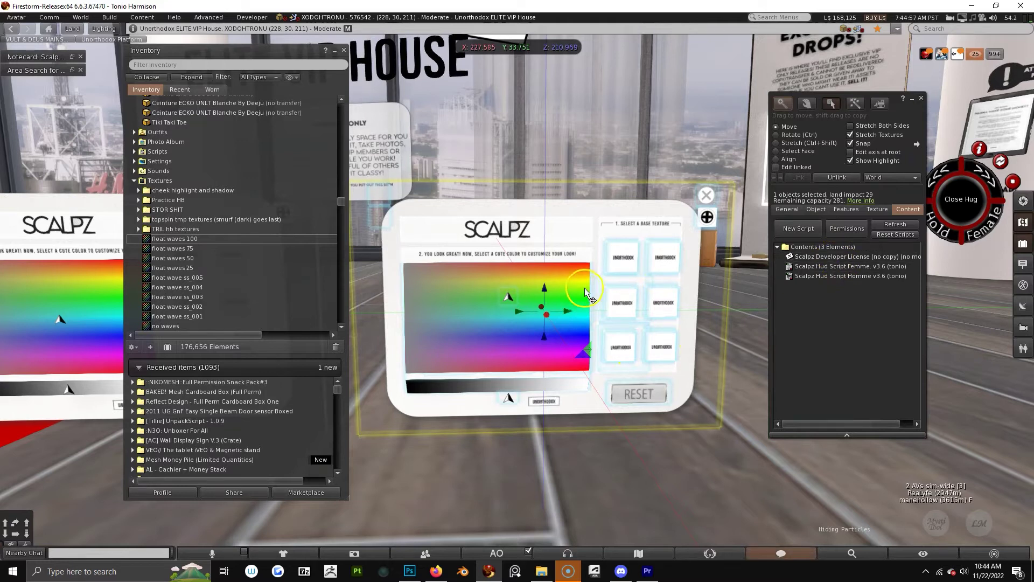
left_click(921, 98)
Step: Open the developer menu for the first base texture slot on the licensed Homme HUD
left_click_drag(579, 309, 581, 277, "alt")
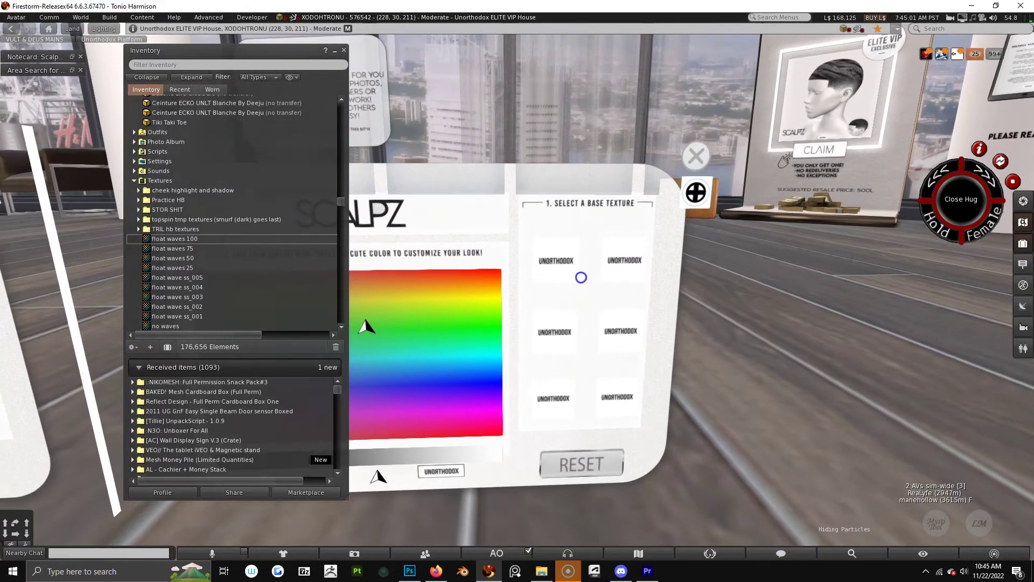
left_click(560, 257)
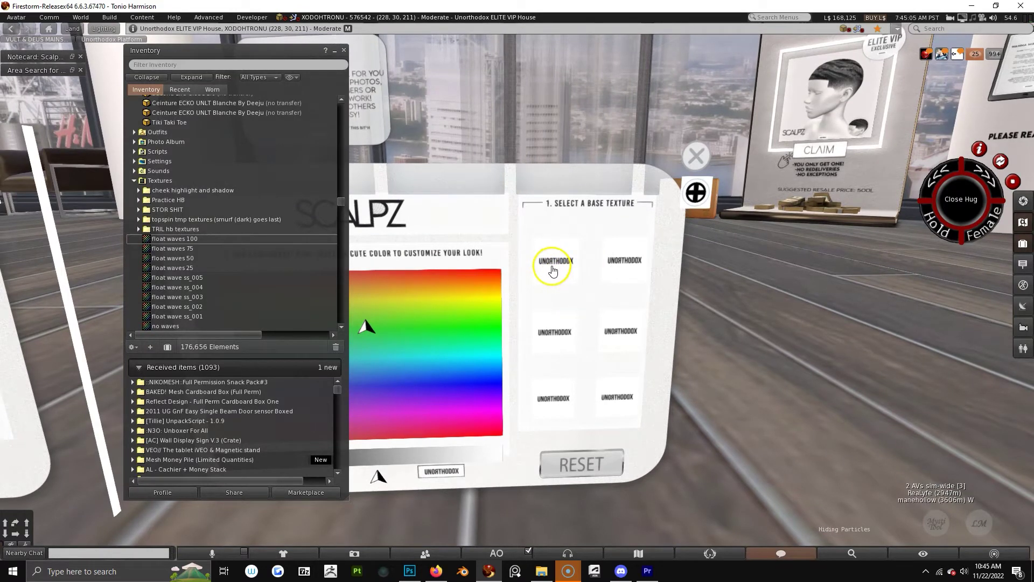
left_click(553, 269)
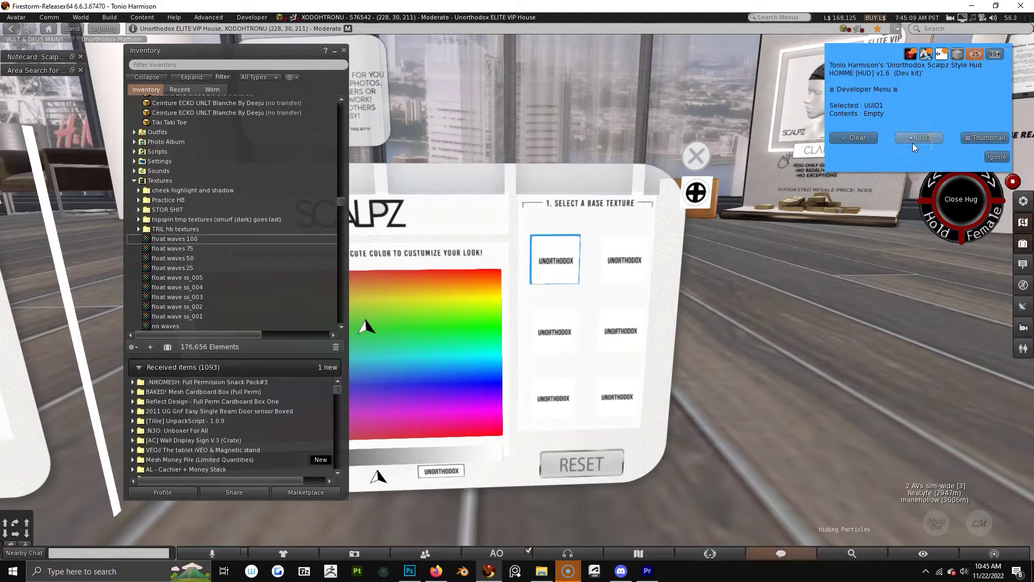
Step: Copy the UUID of the float waves 100 texture and submit it as the first base texture slot's UUID
double_click(195, 238)
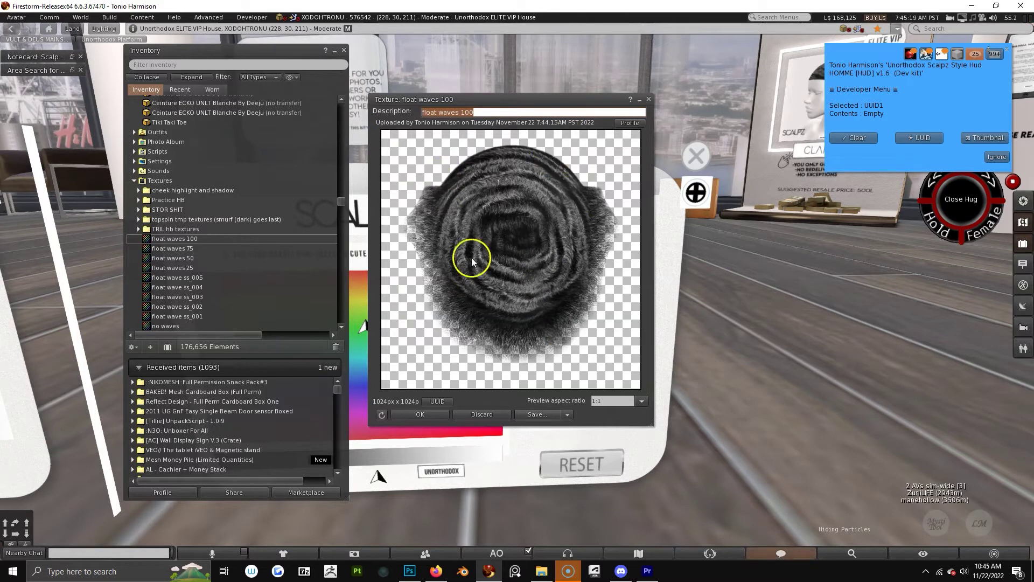
left_click(437, 402)
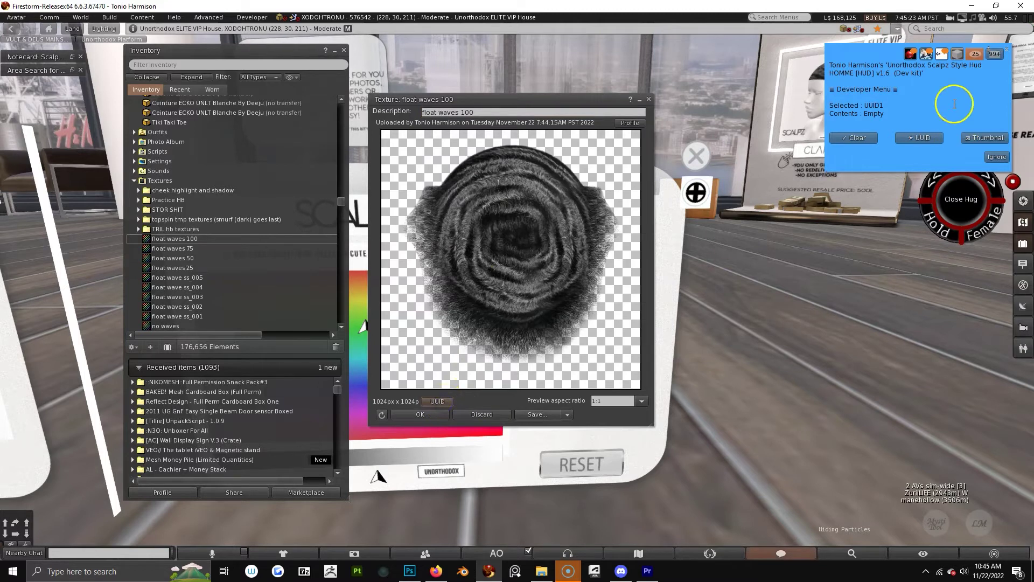
left_click(650, 102)
left_click(920, 137)
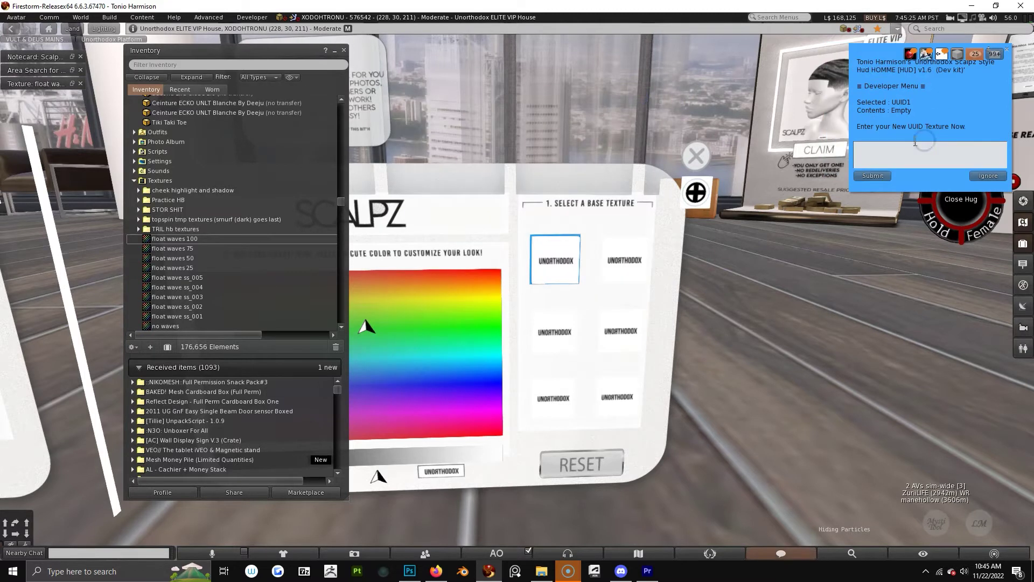
type("31cf3ec4-2da3-f4f1-657b-9161b33da622")
left_click(871, 175)
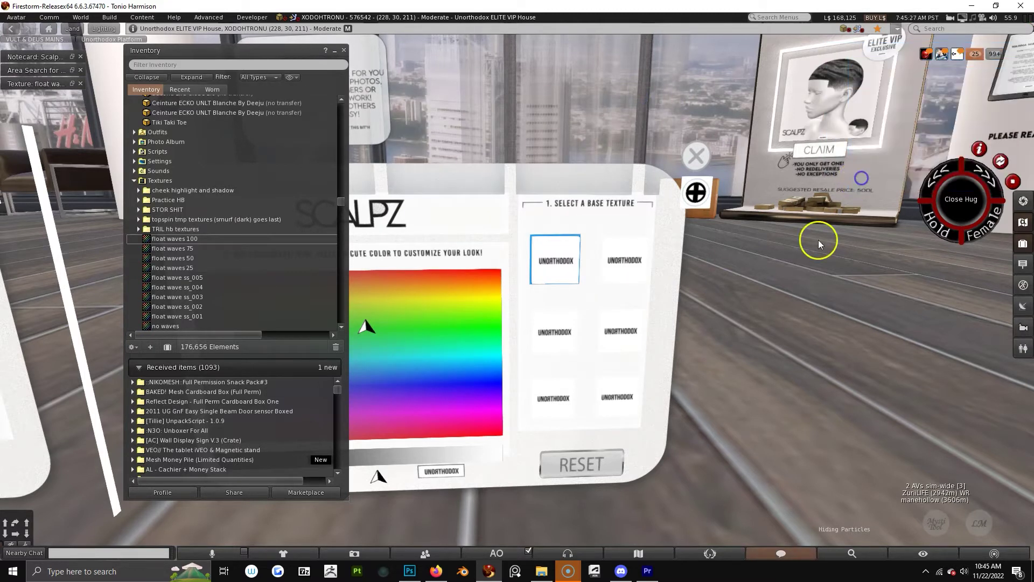
Step: Select the first base texture slot on the Homme HUD again to call up its developer menu
left_click_drag(465, 294, 486, 314, "ctrl+alt")
left_click(735, 351)
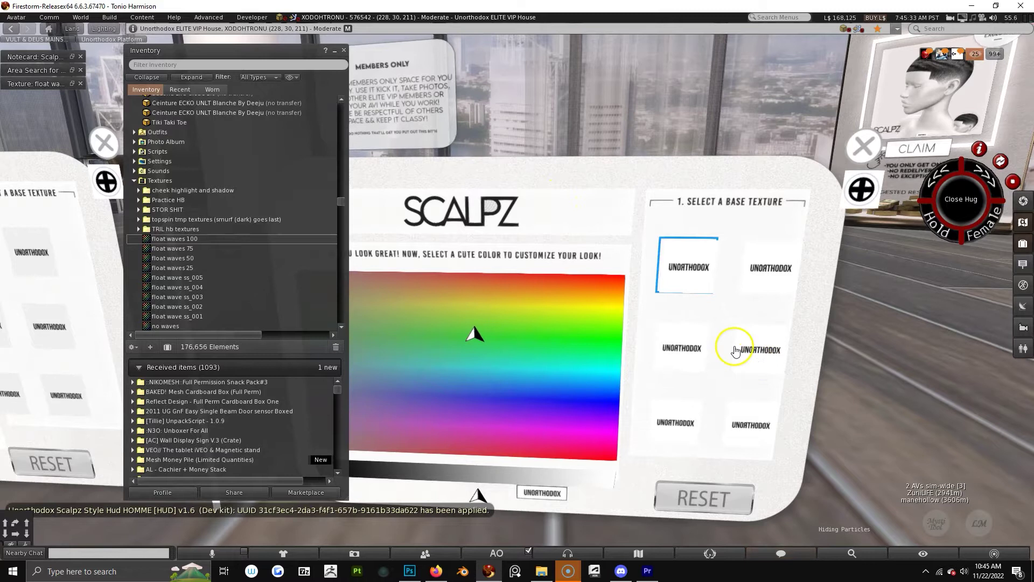
left_click(680, 266)
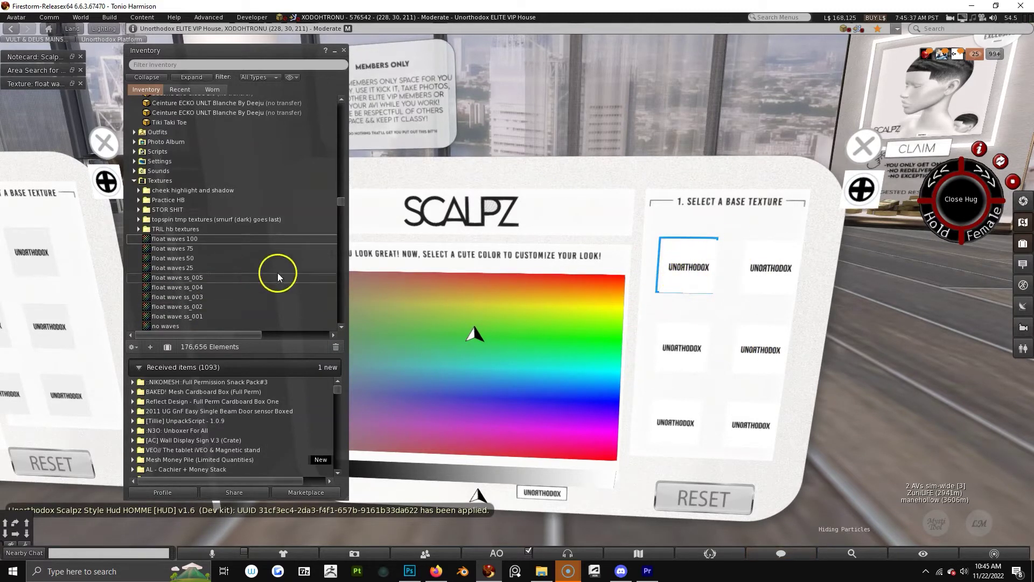
Step: Compare the previews of float wave ss_005, ss_001 and ss_002, and copy the UUID of float wave ss_002
left_click(258, 280)
double_click(258, 280)
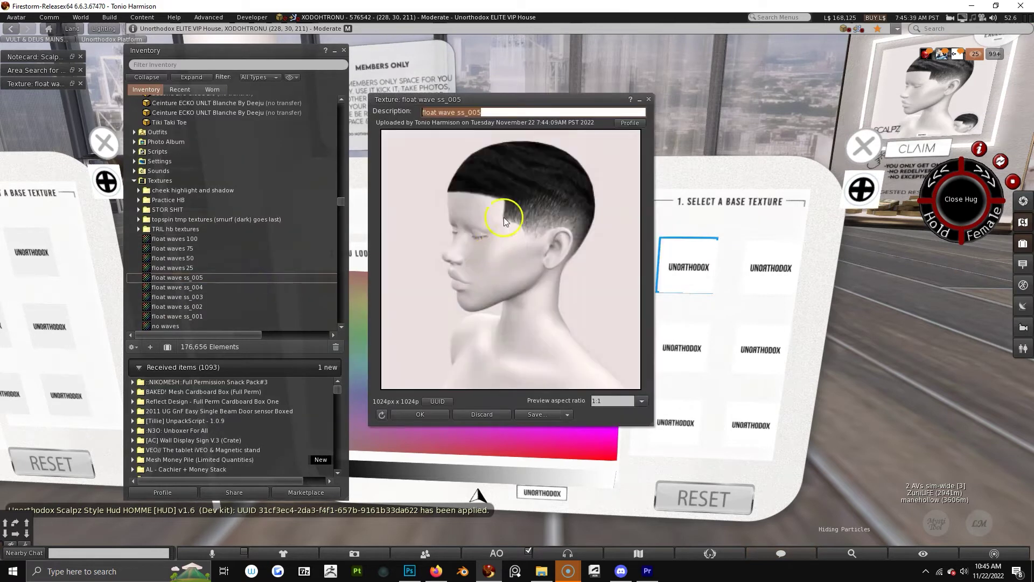
double_click(218, 317)
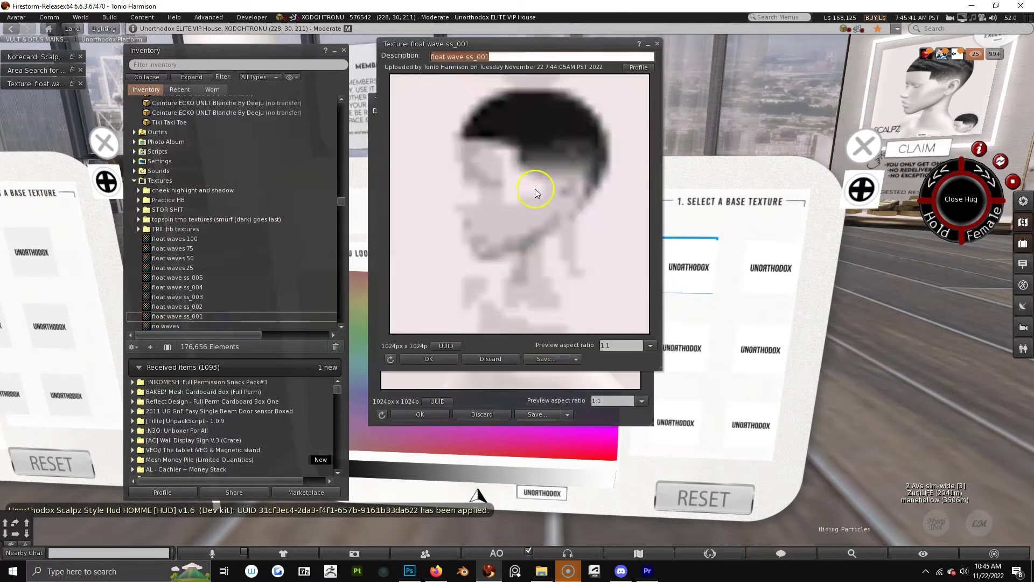
left_click(657, 44)
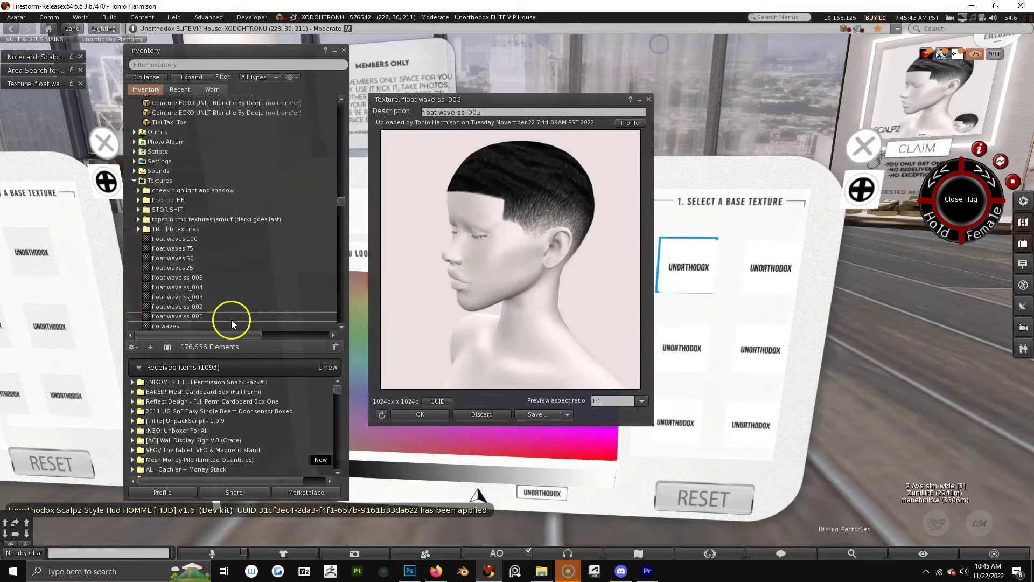
double_click(218, 307)
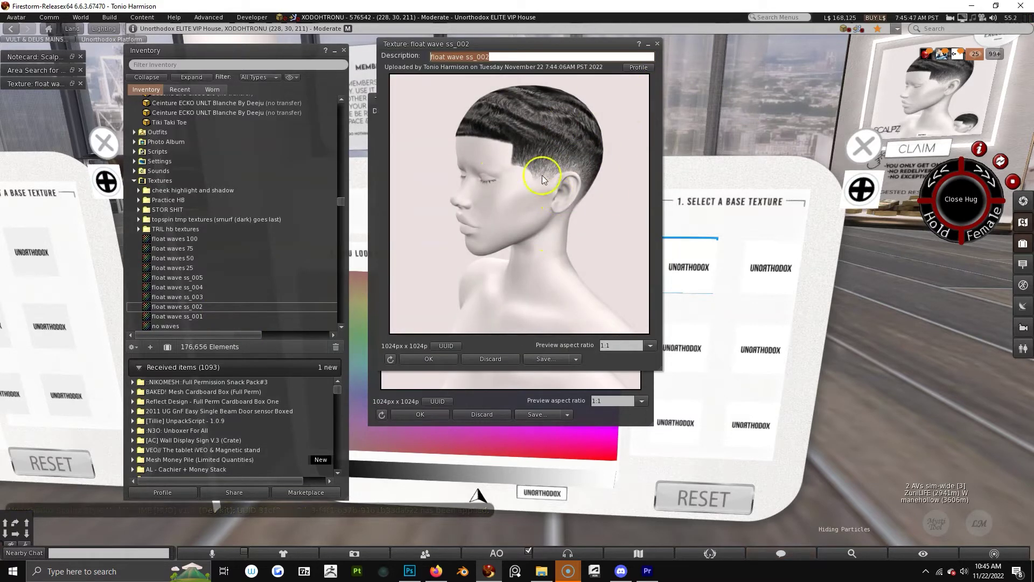
left_click(453, 347)
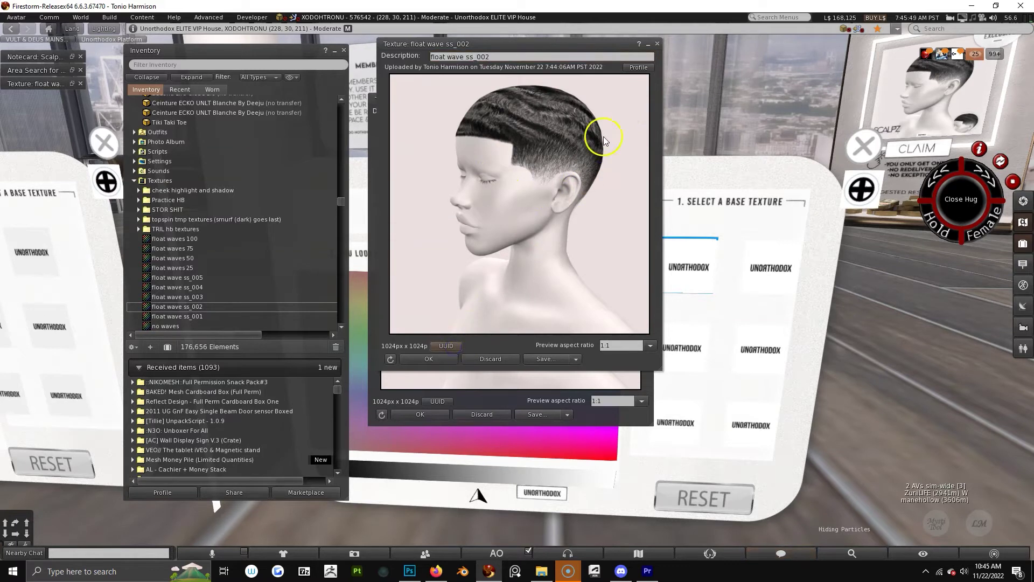
left_click(657, 44)
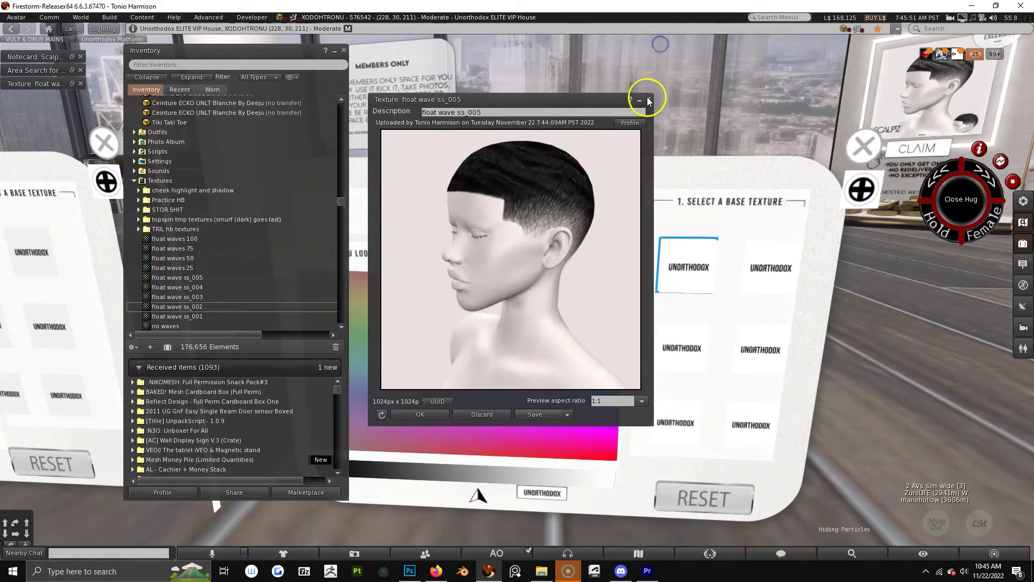
Step: Submit the copied float wave ss_002 UUID as the thumbnail of the first base texture slot on the Homme HUD
left_click(648, 99)
left_click(690, 280)
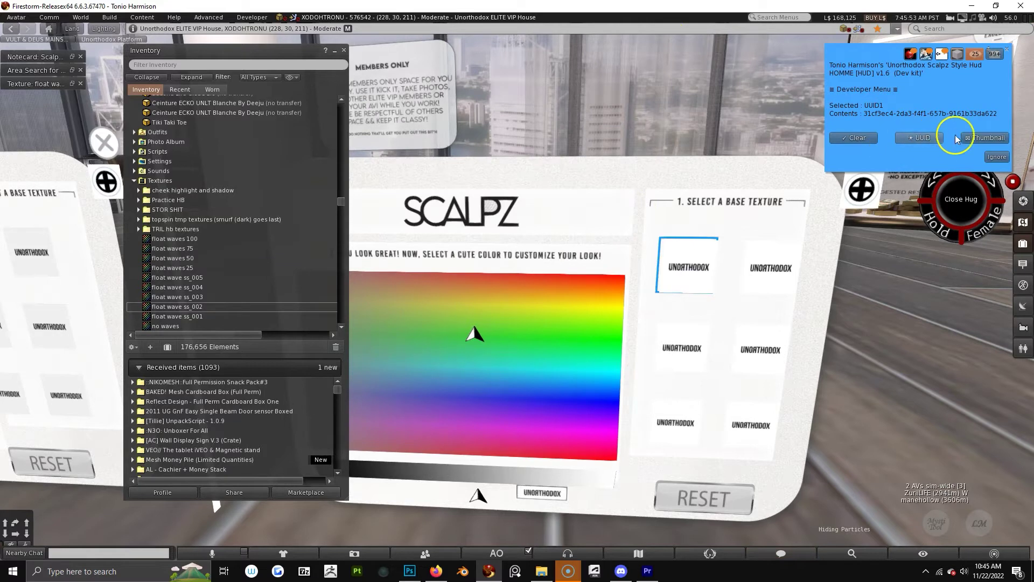
left_click(892, 173)
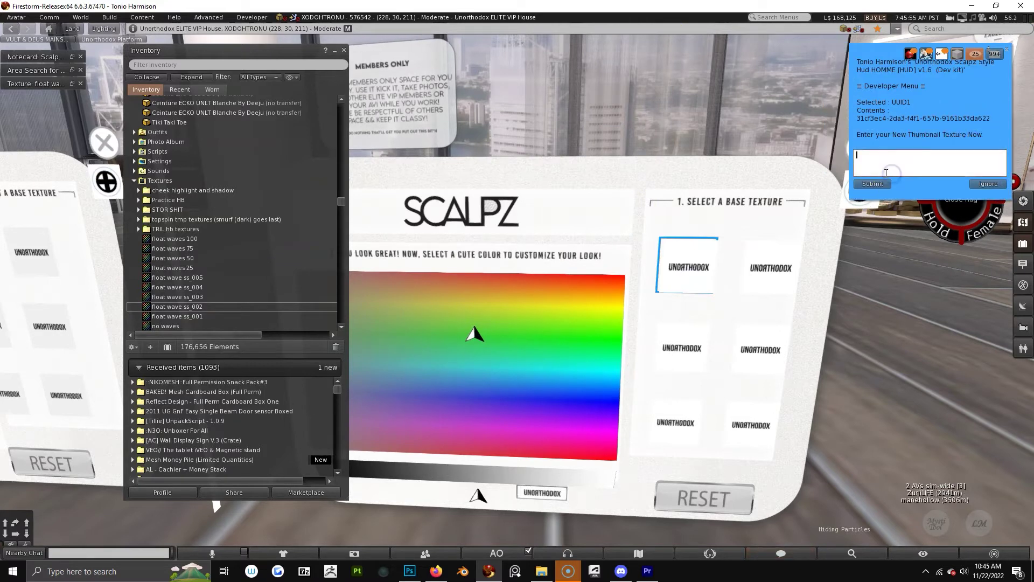
key("ctrl+v")
left_click(872, 183)
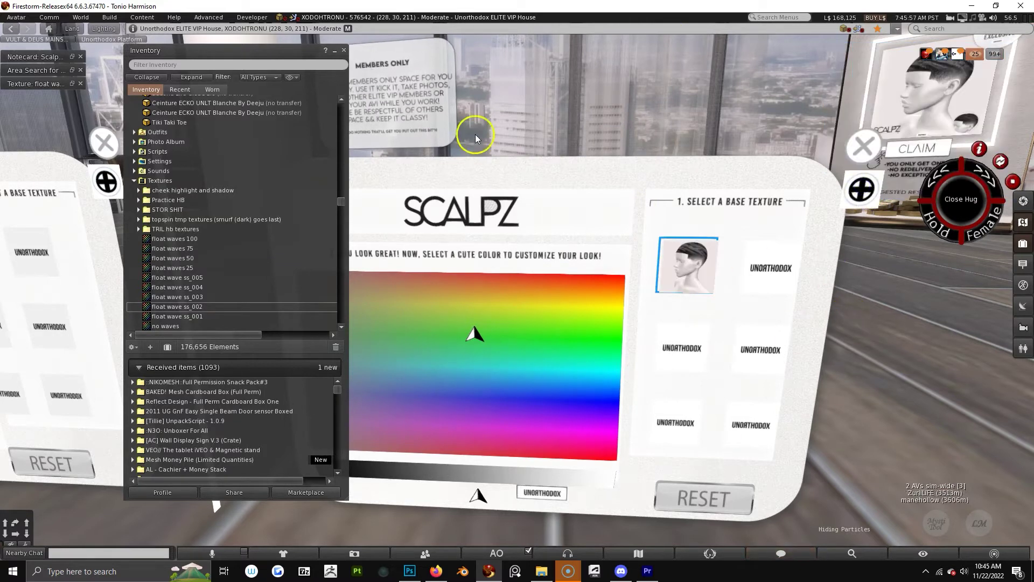
Step: Examine the base texture slots and their thumbnails on the Homme HUD
left_click(344, 50)
left_click_drag(650, 360, 614, 281, "alt")
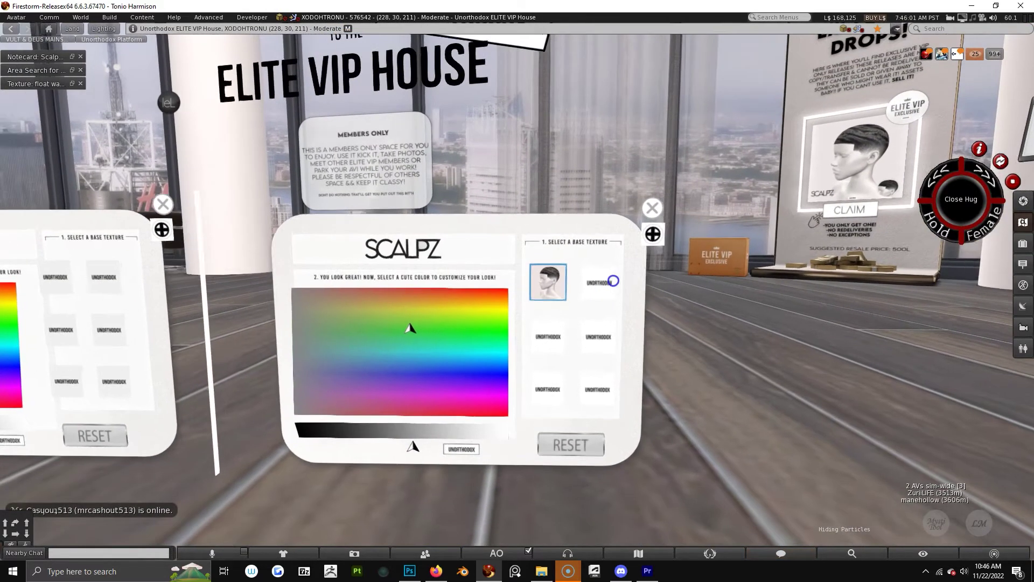
scroll(613, 281, "up", 3)
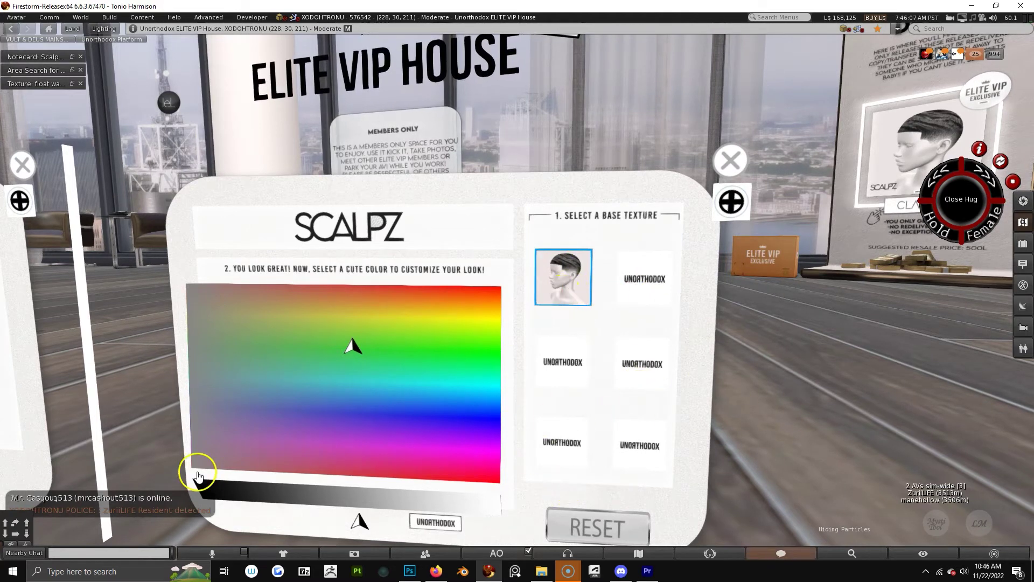
left_click_drag(378, 329, 405, 330, "alt")
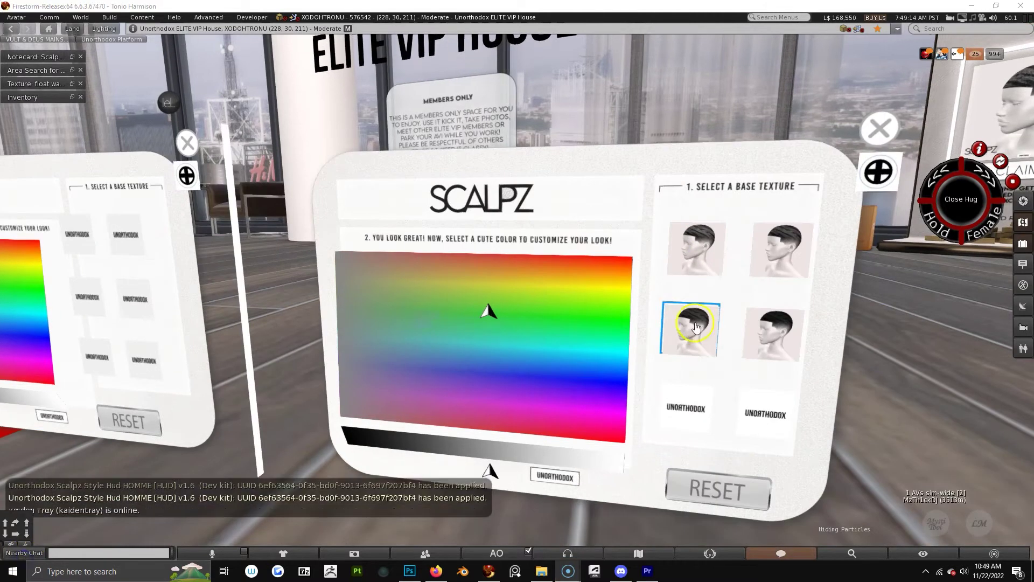
left_click(677, 393)
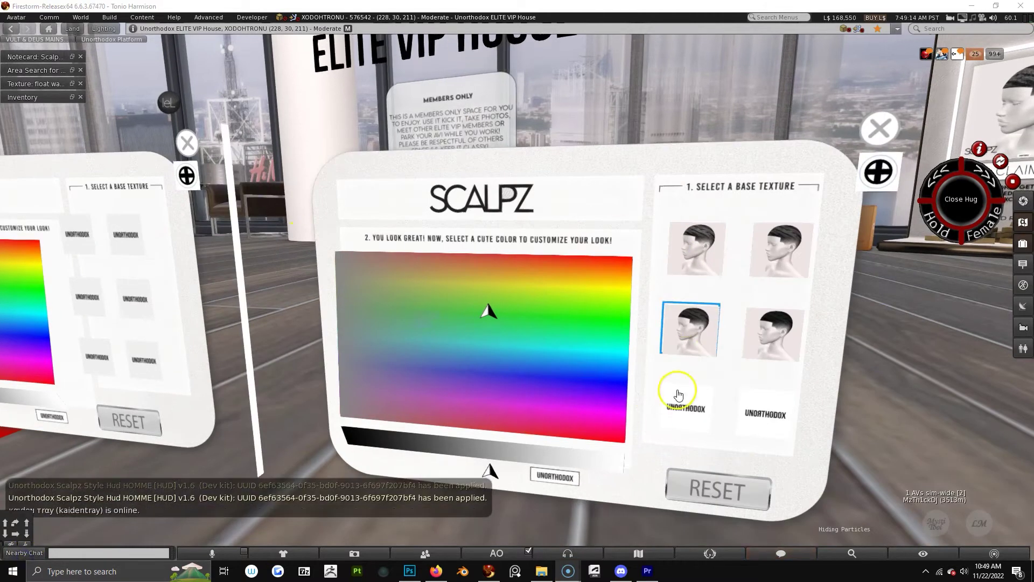
left_click(369, 315)
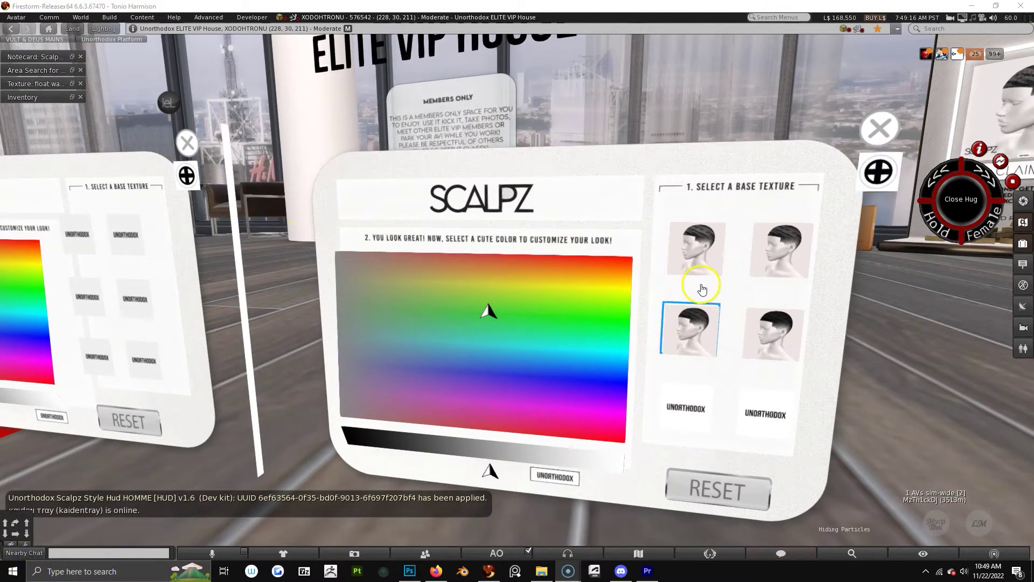
left_click(588, 294)
left_click_drag(588, 294, 502, 311, "alt")
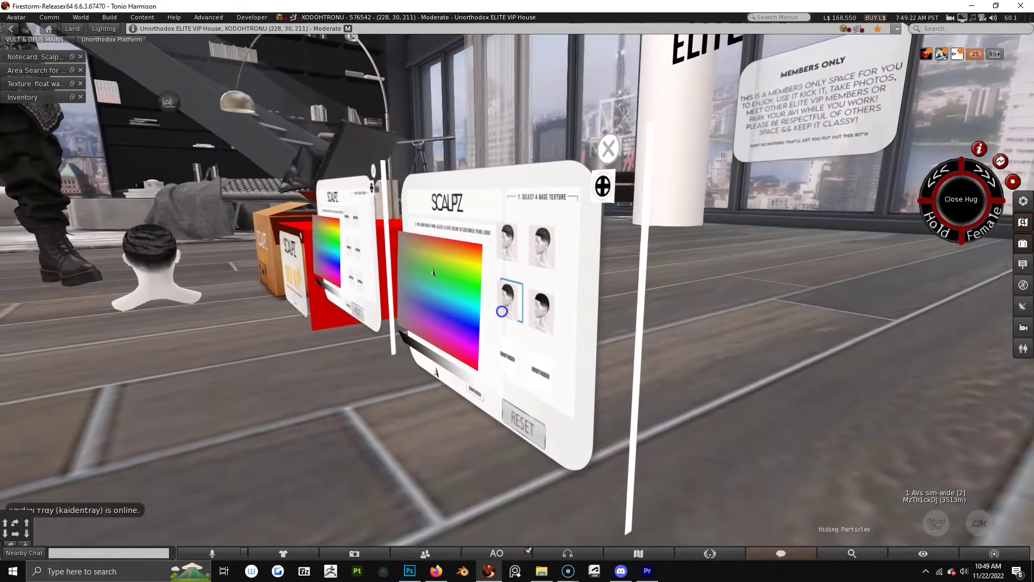
left_click_drag(166, 286, 215, 335, "alt")
key("Escape")
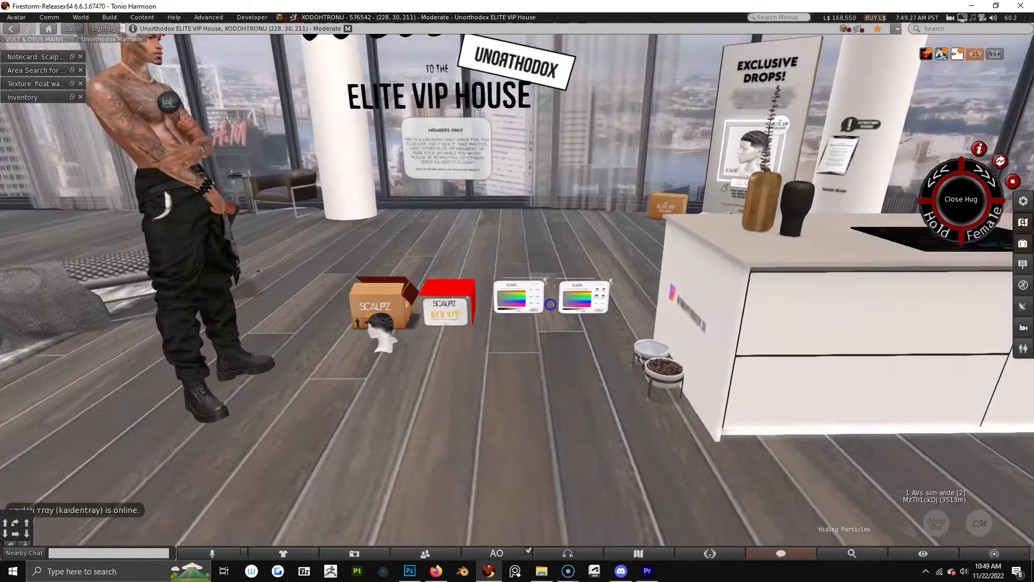
Step: Move the Scalpz Developer License notecard out of the Homme HUD's contents into the inventory's Notecards folder
left_click(690, 377, "alt")
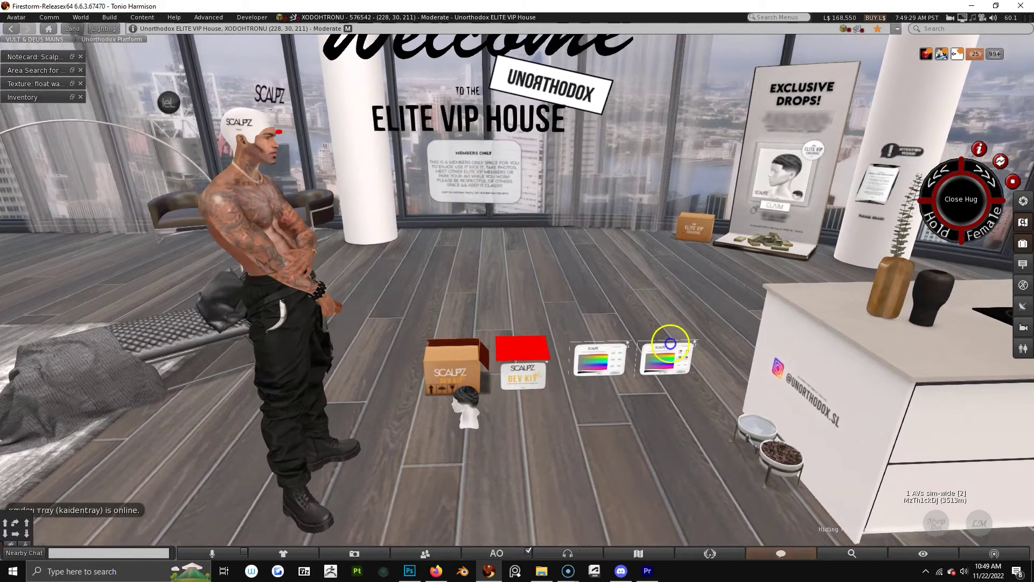
right_click(625, 309)
left_click(668, 321)
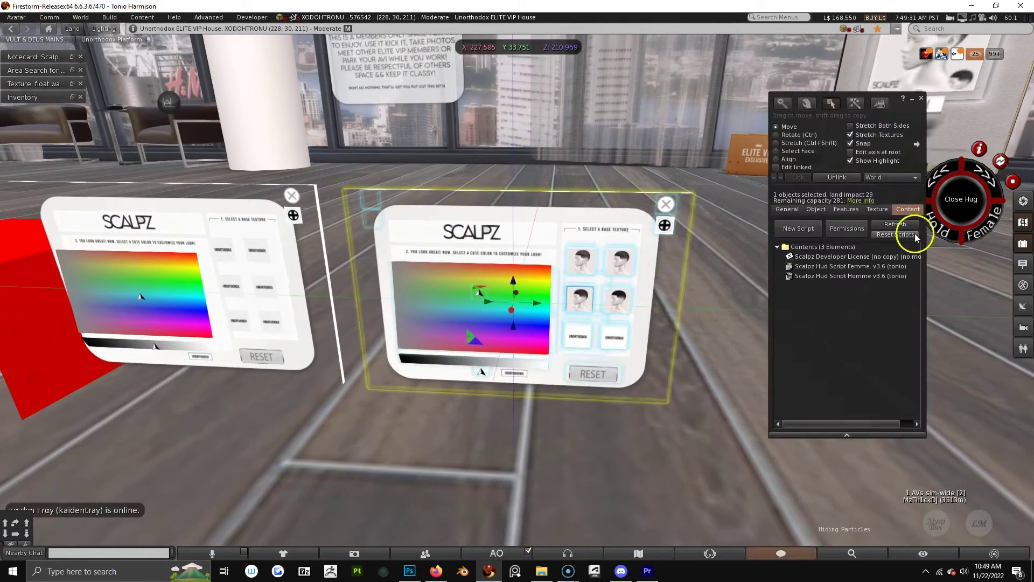
key("ctrl")
key("ctrl+i")
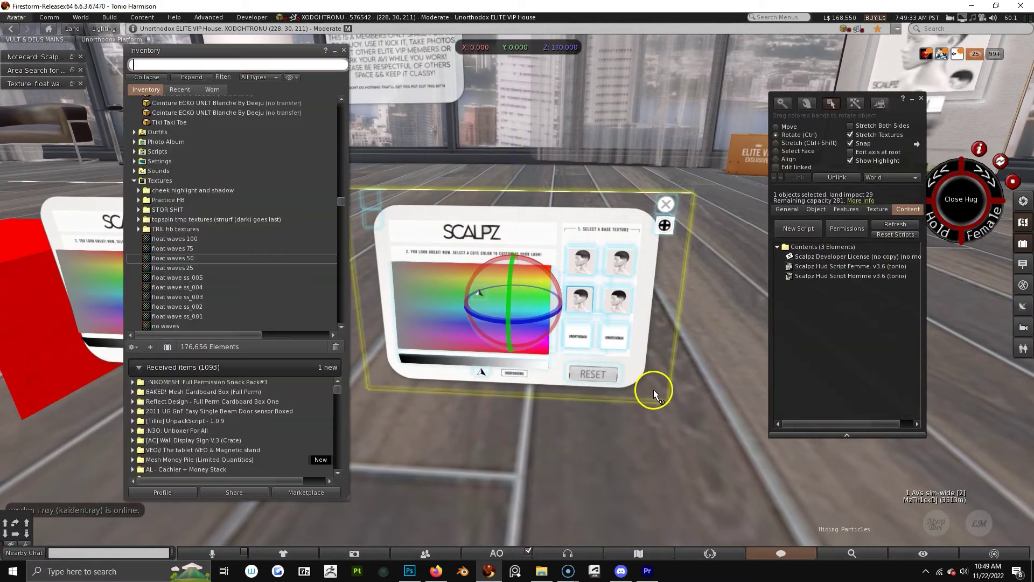
left_click(341, 197)
left_click_drag(341, 204, 336, 96)
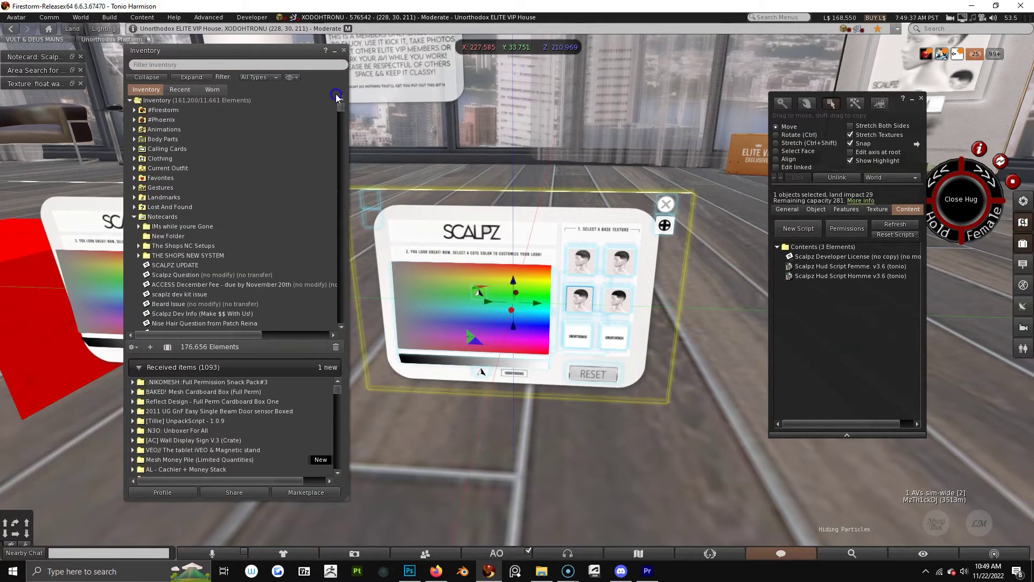
left_click_drag(813, 257, 172, 215)
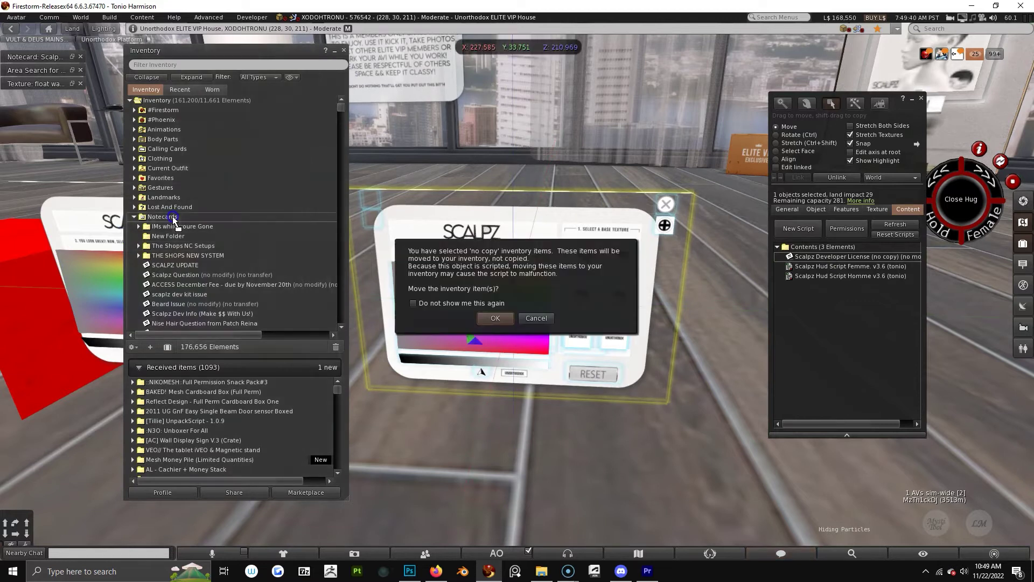
left_click(494, 318)
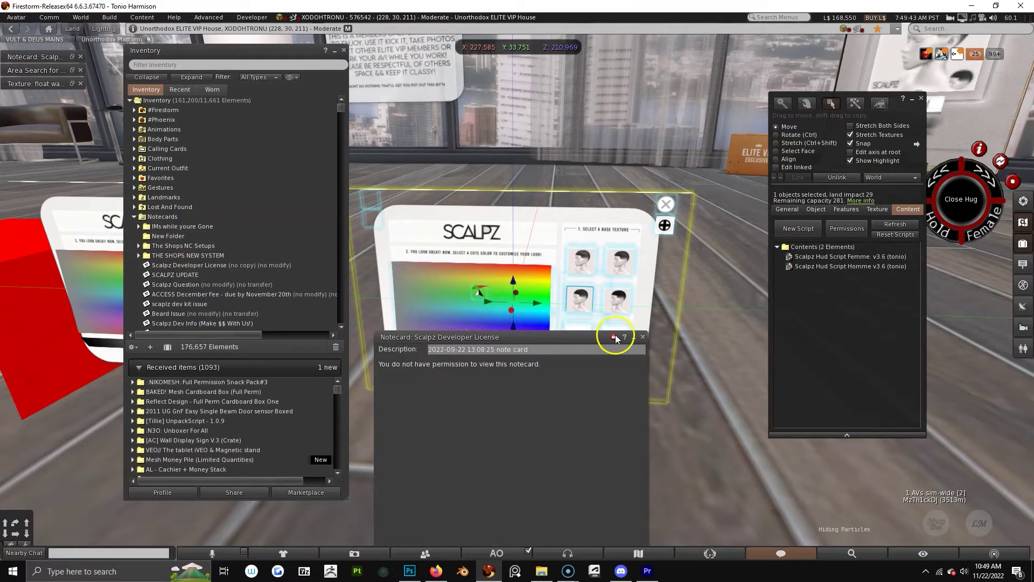
left_click(643, 336)
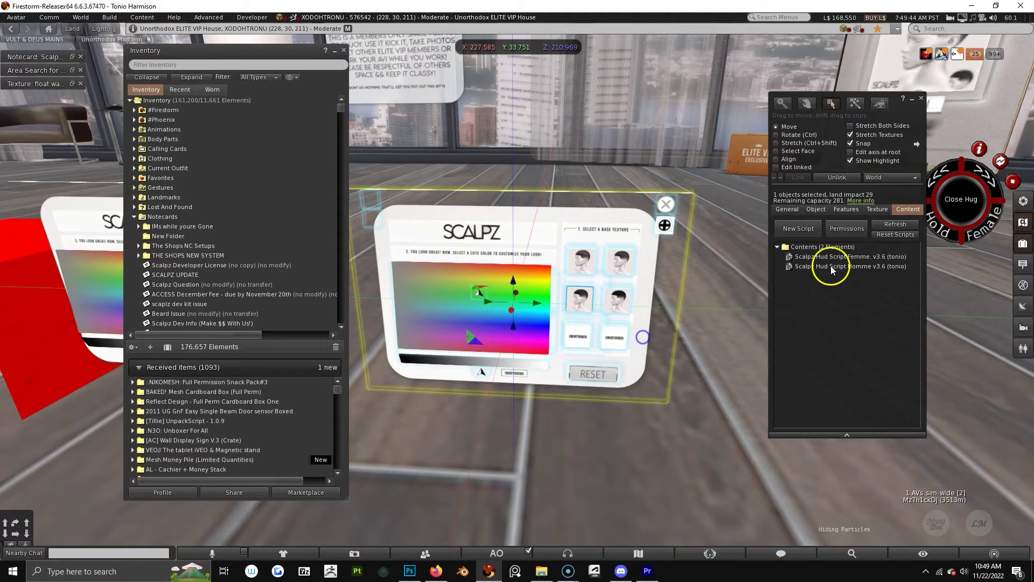
Step: Reset the scripts in the Homme HUD, then close its edit window and put the inventory away
left_click(889, 237)
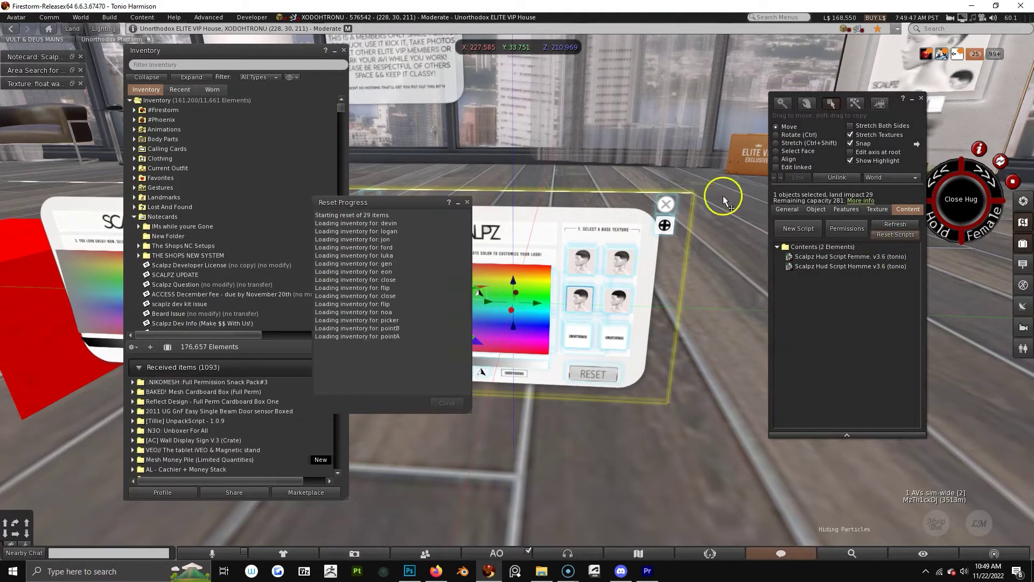
left_click(466, 202)
left_click(921, 98)
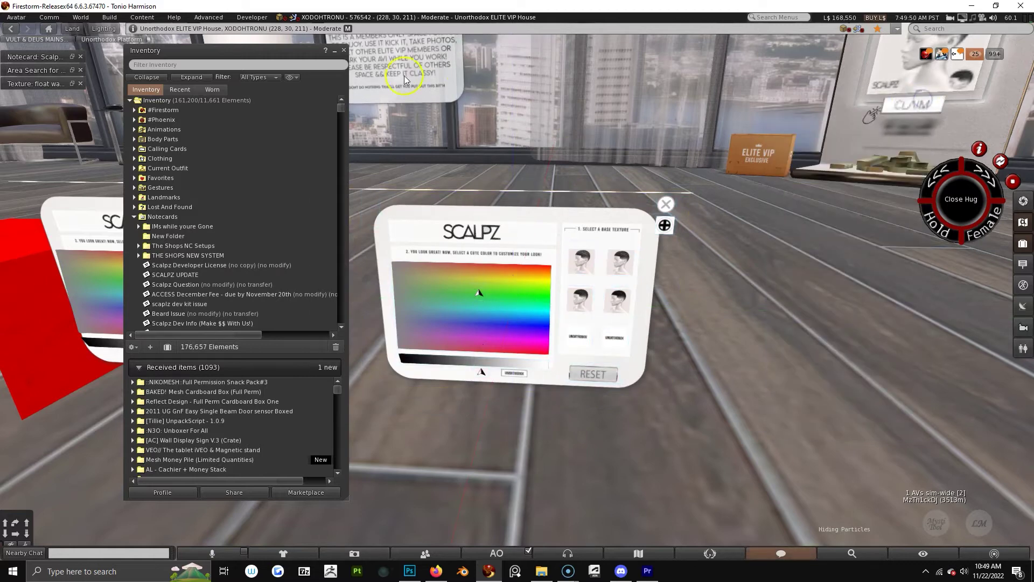
left_click(334, 50)
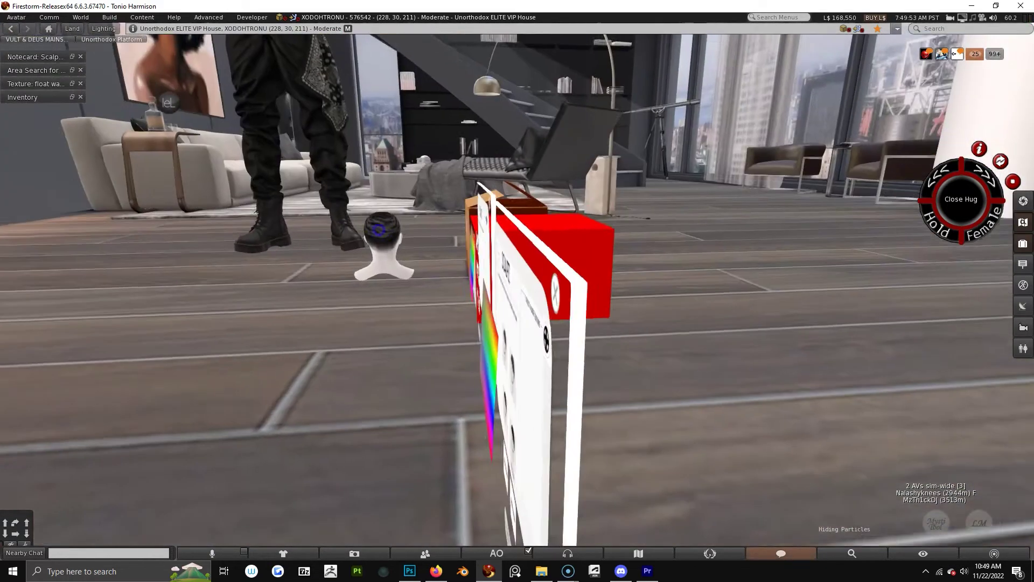
Step: Examine the blank Scalpz skullcap worn on the avatar's head
left_click_drag(378, 230, 410, 272, "ctrl+alt")
left_click_drag(270, 122, 474, 160, "ctrl+alt")
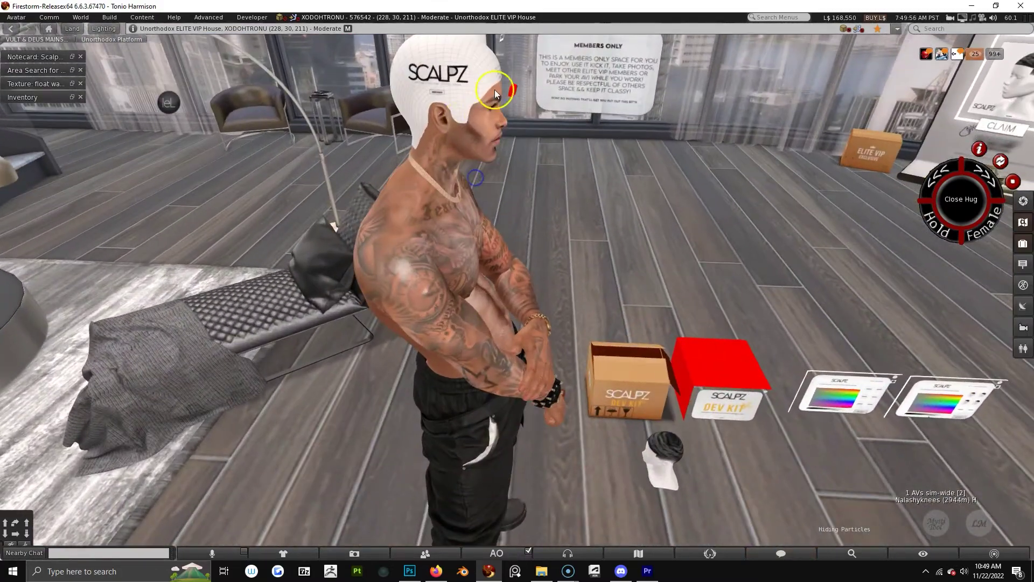
left_click(507, 133, "alt")
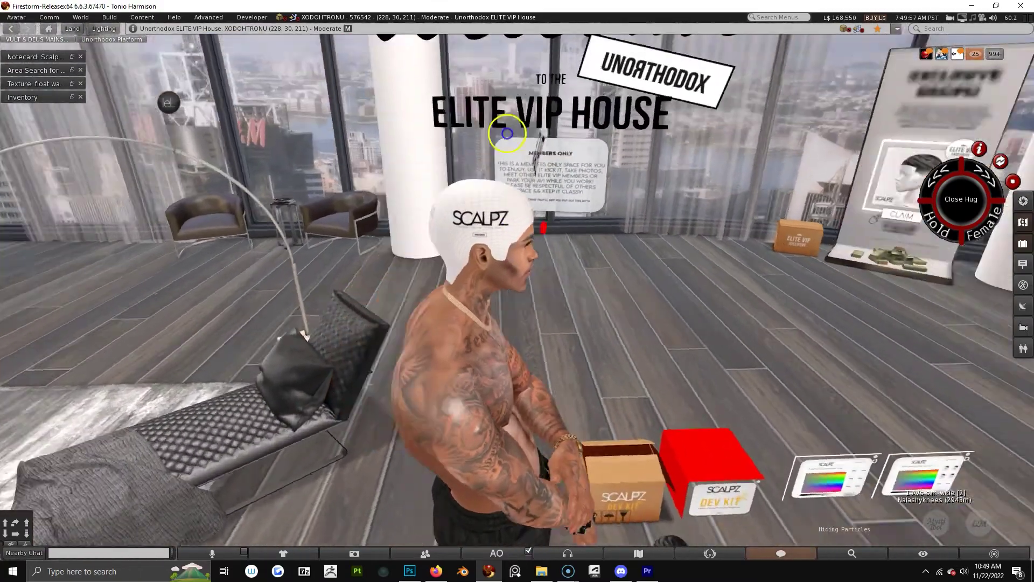
key("Escape")
left_click(837, 447)
left_click_drag(838, 447, 794, 451, "alt")
right_click(529, 295)
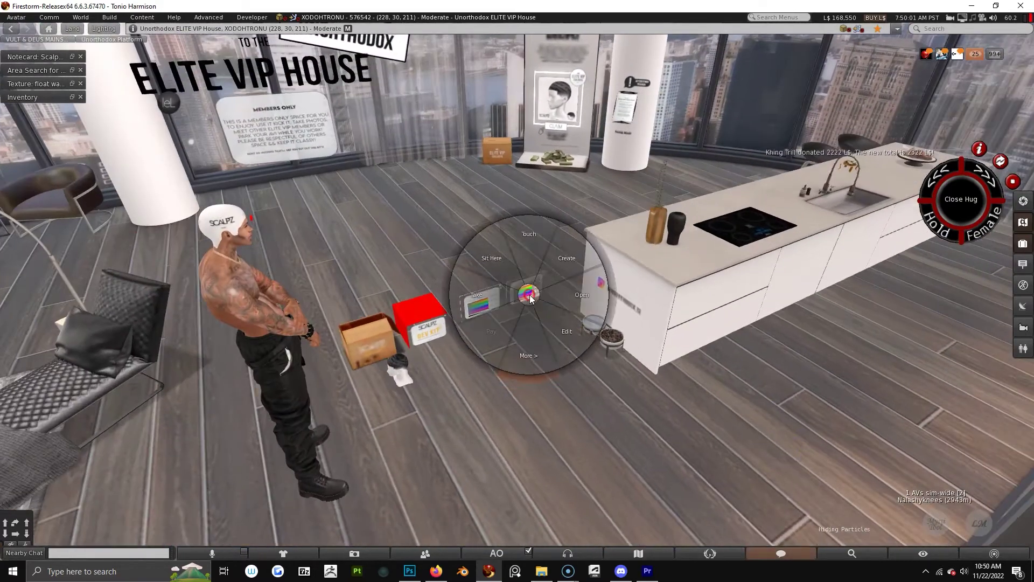
left_click(544, 306)
left_click(919, 96)
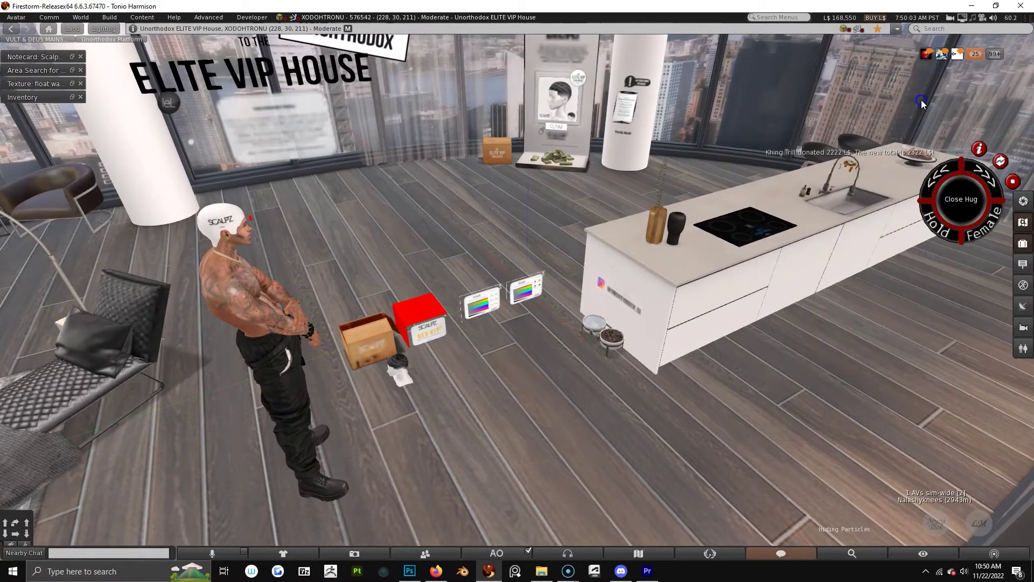
Step: Choose LUKA as the head on the Homme HUD's head selection page
left_click(577, 284, "alt")
left_click_drag(548, 254, 827, 177, "alt")
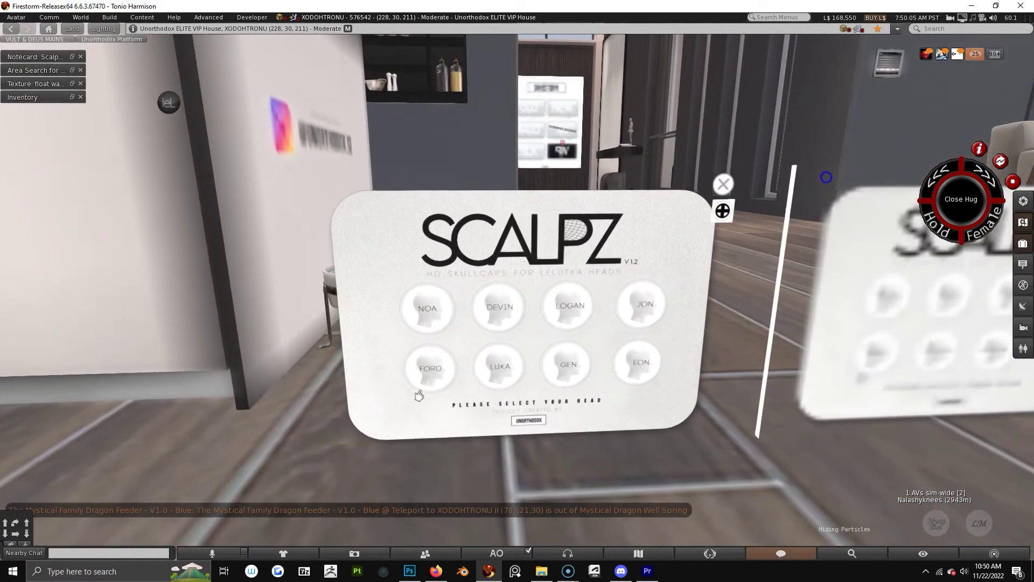
left_click_drag(566, 323, 138, 333, "alt")
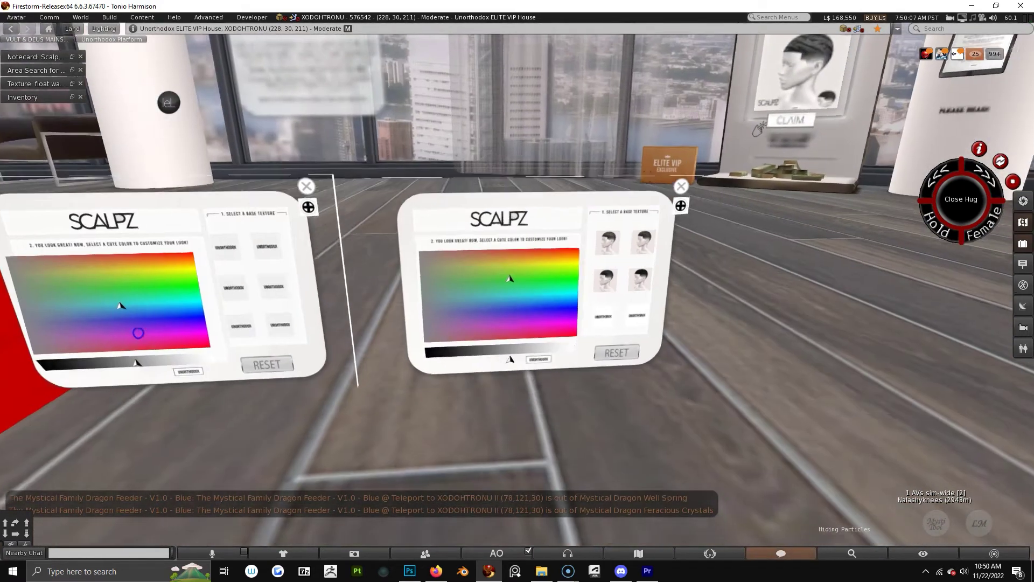
left_click_drag(621, 275, 865, 259, "alt")
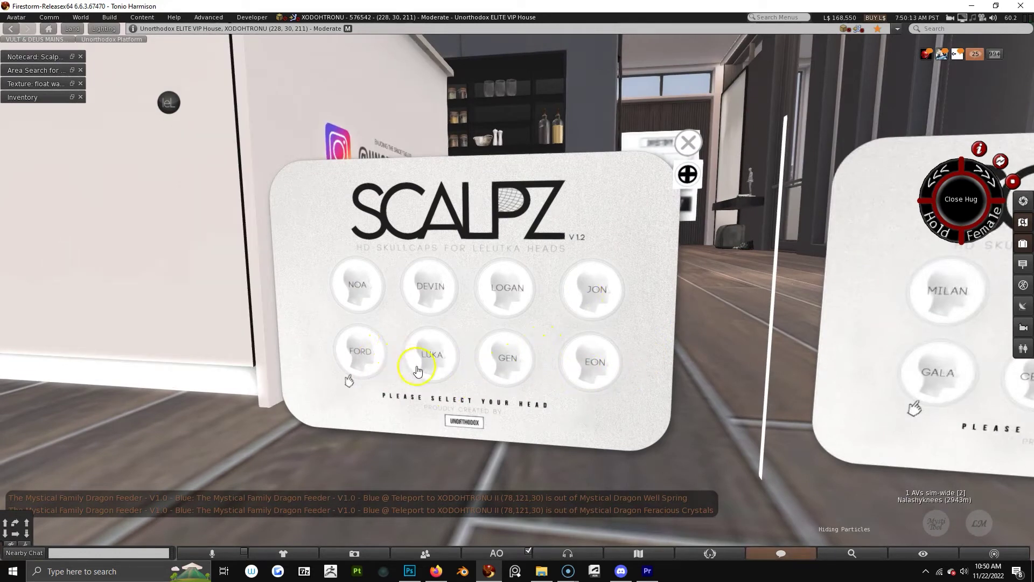
left_click_drag(441, 364, 553, 320, "alt")
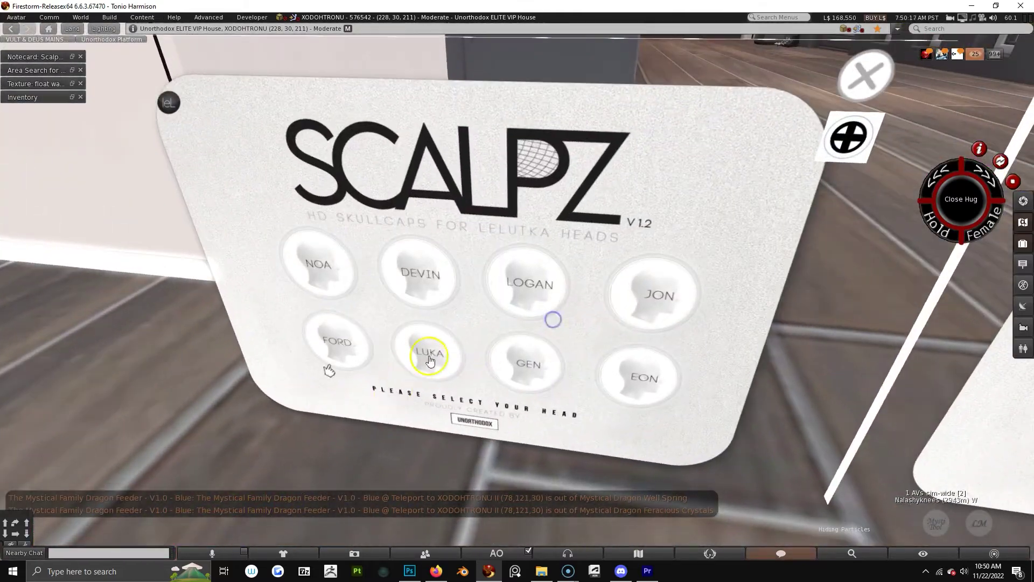
left_click(430, 360)
key("Escape")
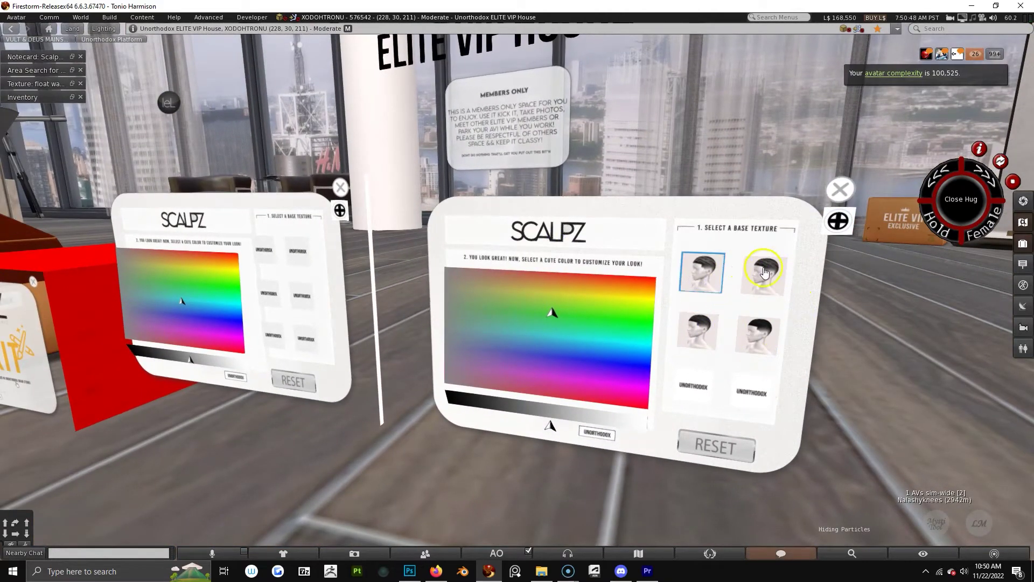
Step: Examine the wavy hairbase on the avatar's head and compare it with the HUD's base texture thumbnails
left_click_drag(702, 281, 717, 351, "alt")
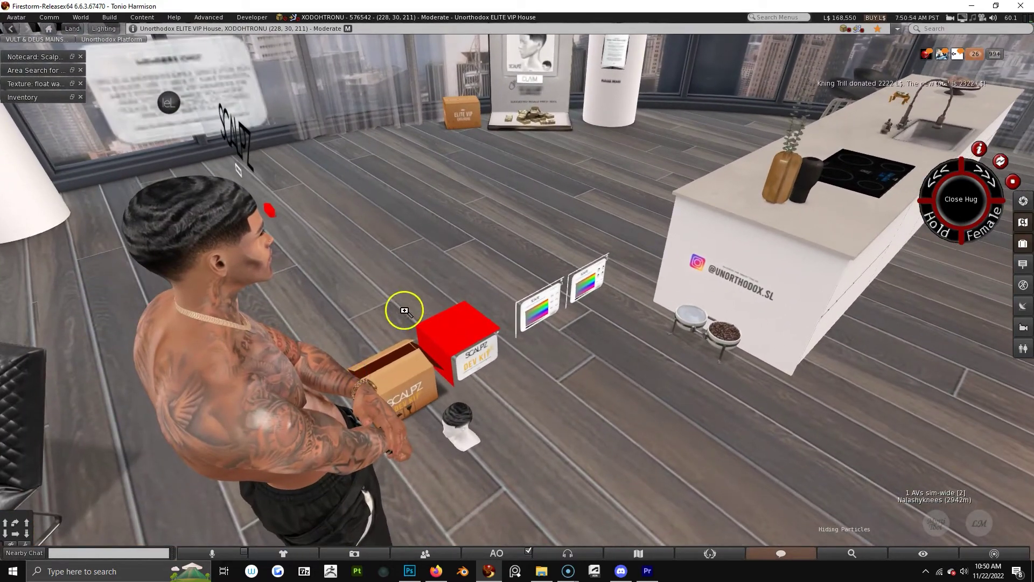
left_click_drag(600, 272, 515, 196, "alt")
key("Escape")
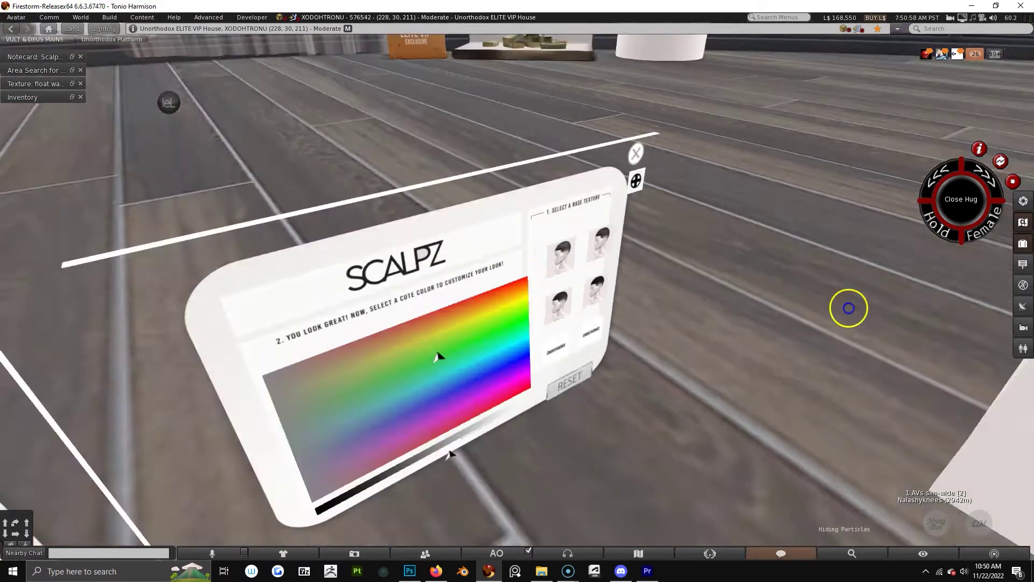
Step: Edit the Homme HUD's next-owner permissions so that copying is allowed but modifying and transferring are not
right_click(524, 314)
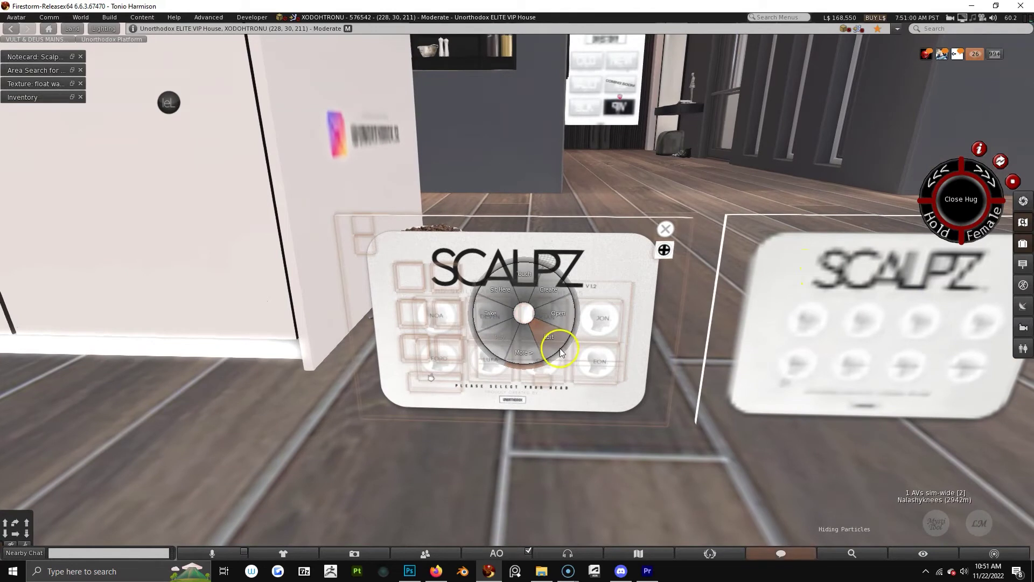
left_click(549, 338)
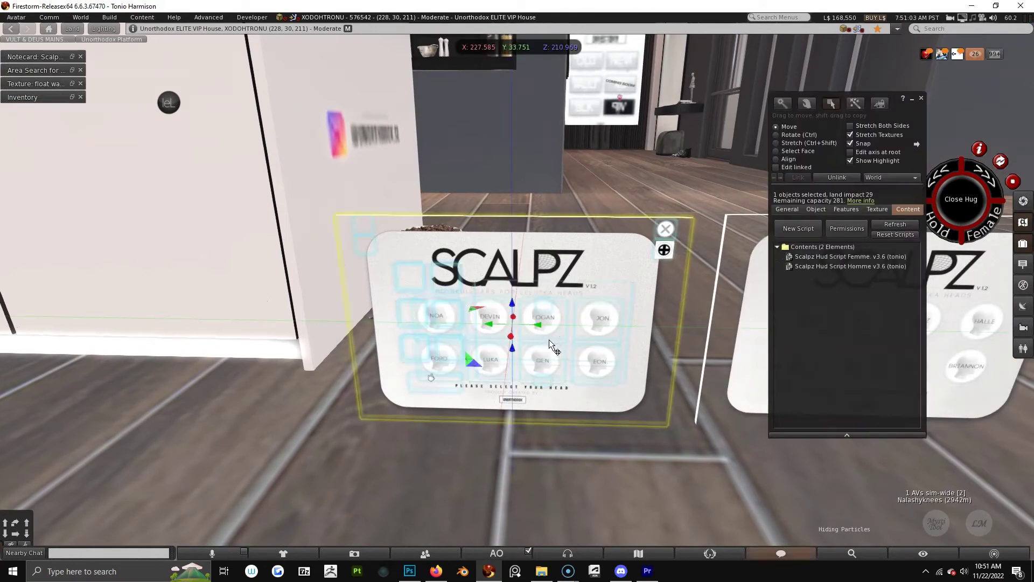
left_click(802, 236)
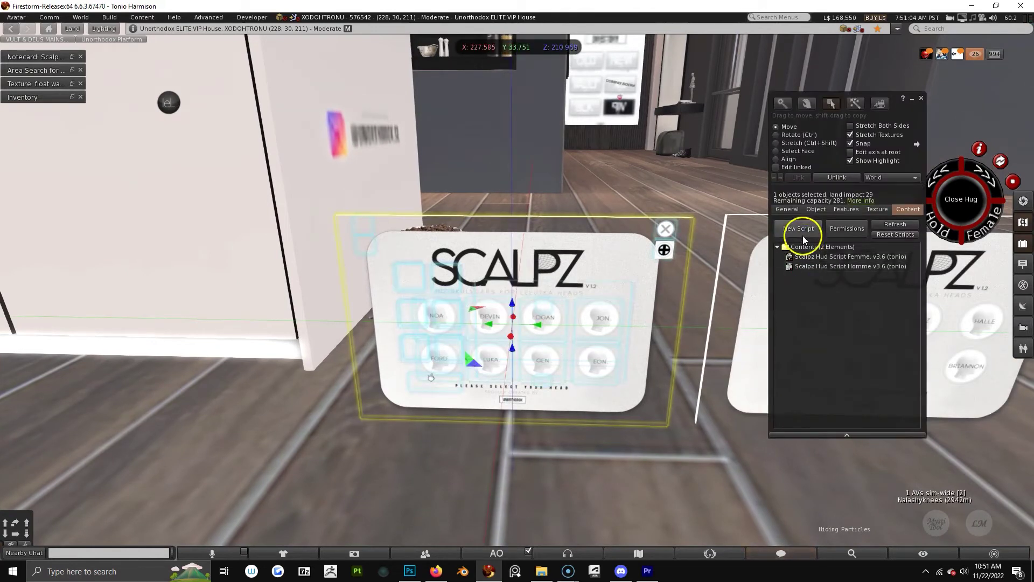
left_click(788, 209)
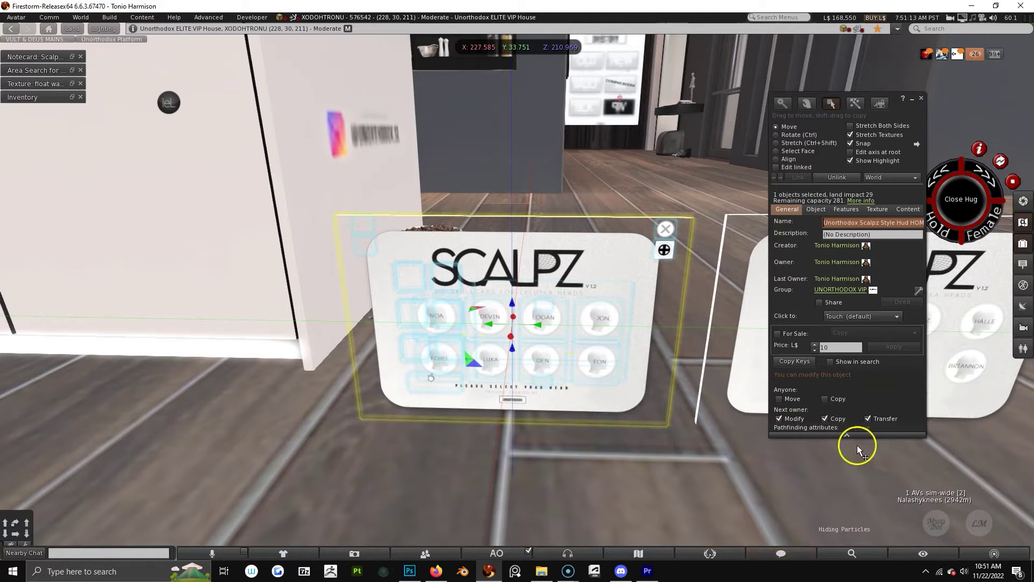
left_click(794, 421)
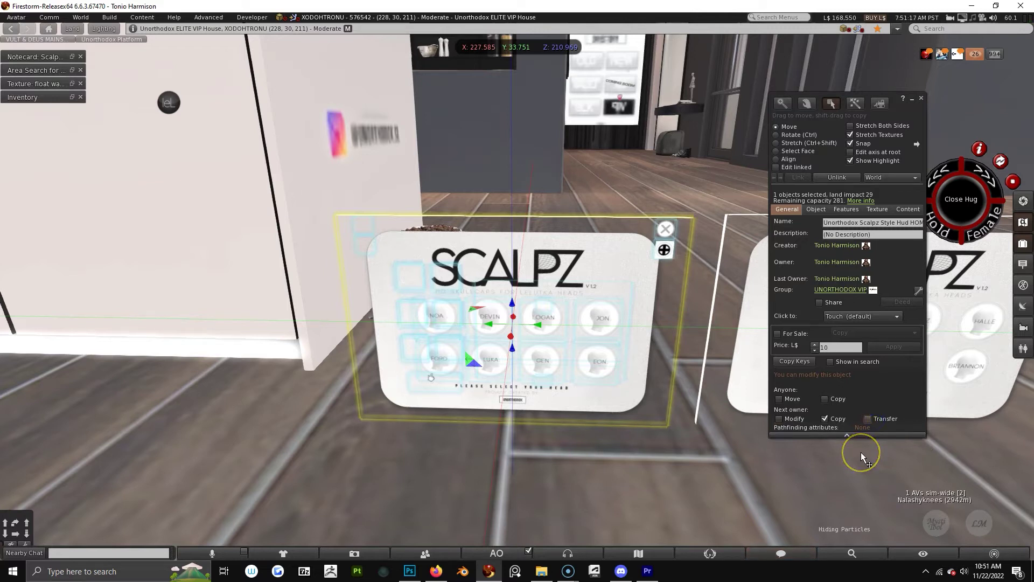
Step: Nudge the Homme HUD slightly sideways on the floor beside the Femme HUD, then stop editing it
left_click_drag(531, 331, 476, 336)
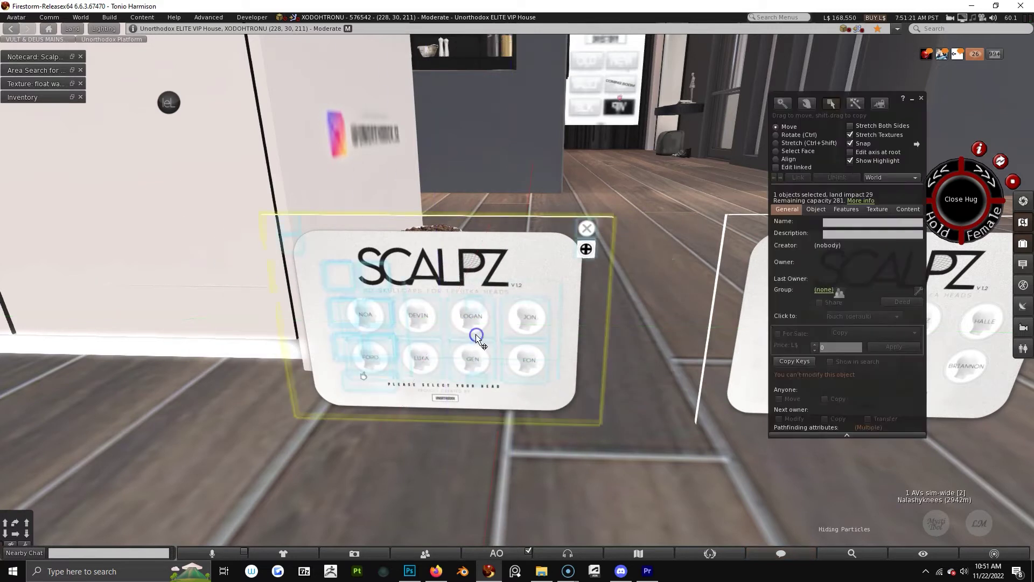
right_click(507, 301)
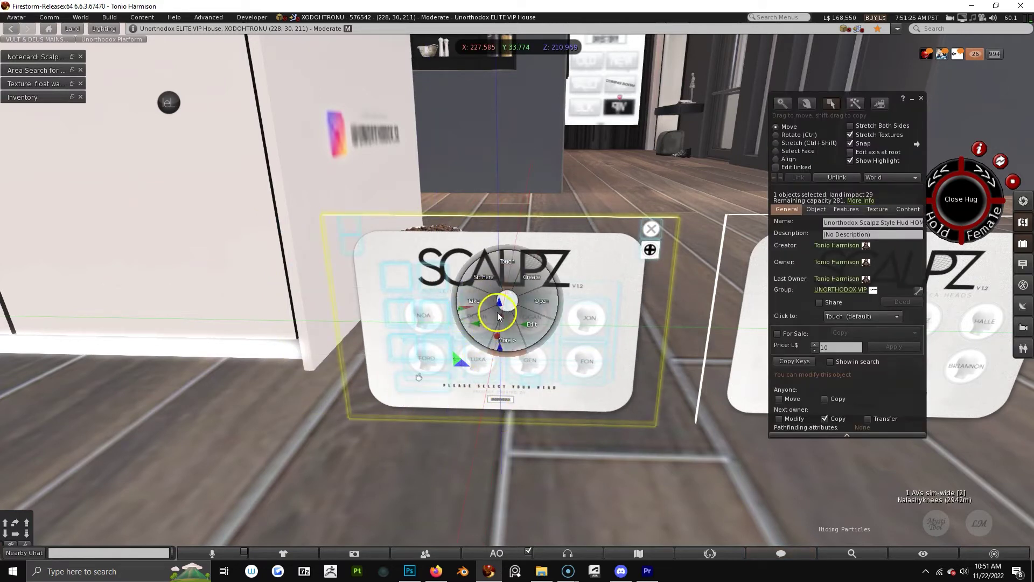
left_click(620, 355)
Step: Select the Femme HUD and examine its head selection page, base texture page and next-owner permissions
left_click_drag(622, 296, 572, 305, "alt")
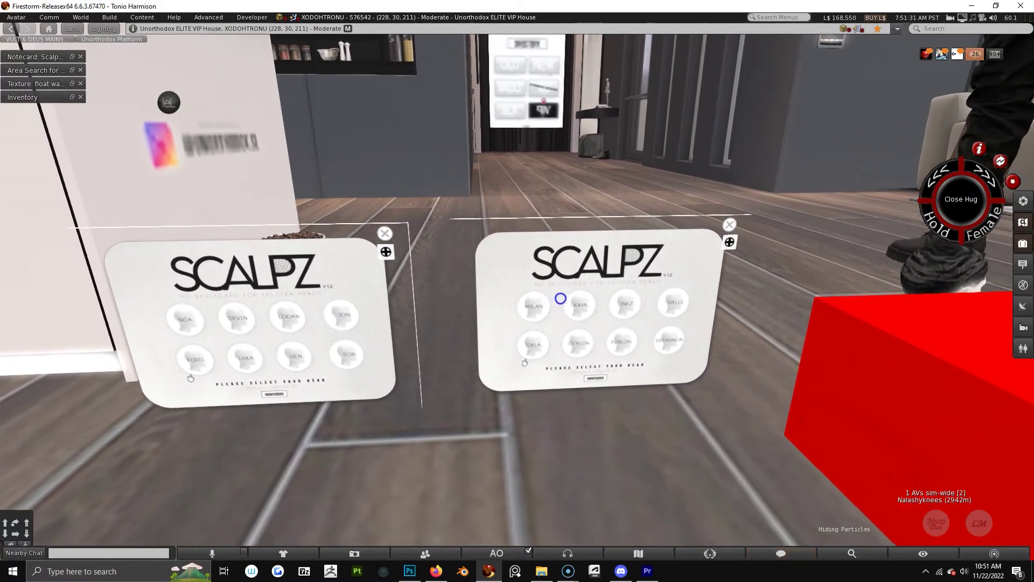
left_click_drag(334, 318, 108, 309, "alt")
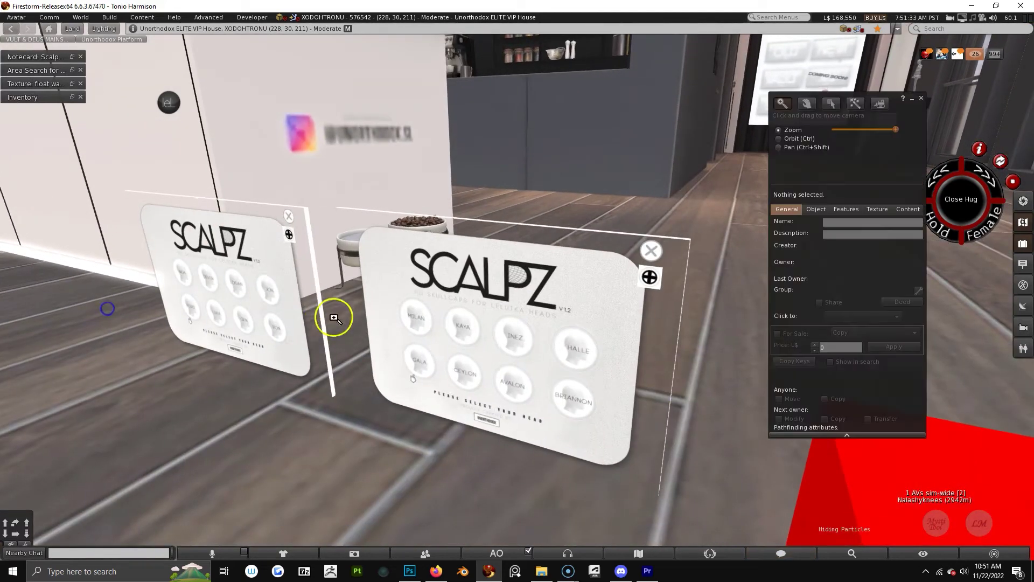
key("ctrl+3")
left_click(588, 296)
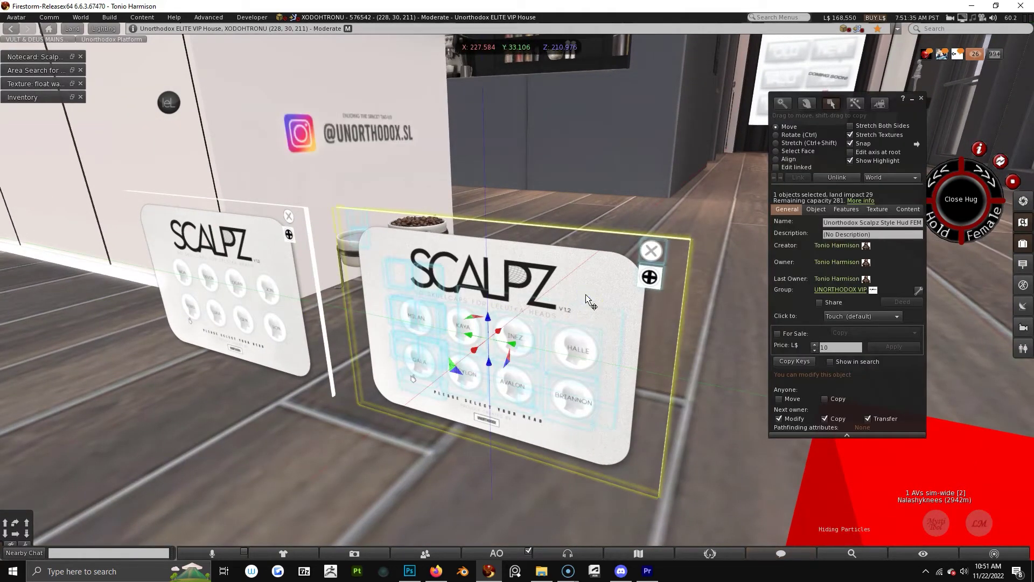
left_click_drag(538, 292, 99, 283, "alt")
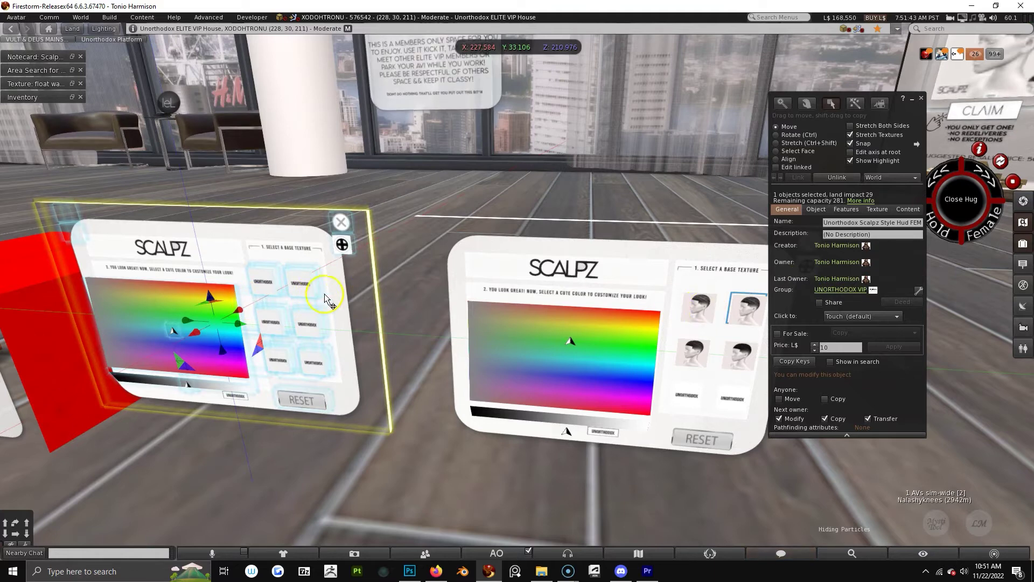
left_click_drag(494, 341, 567, 398, "alt")
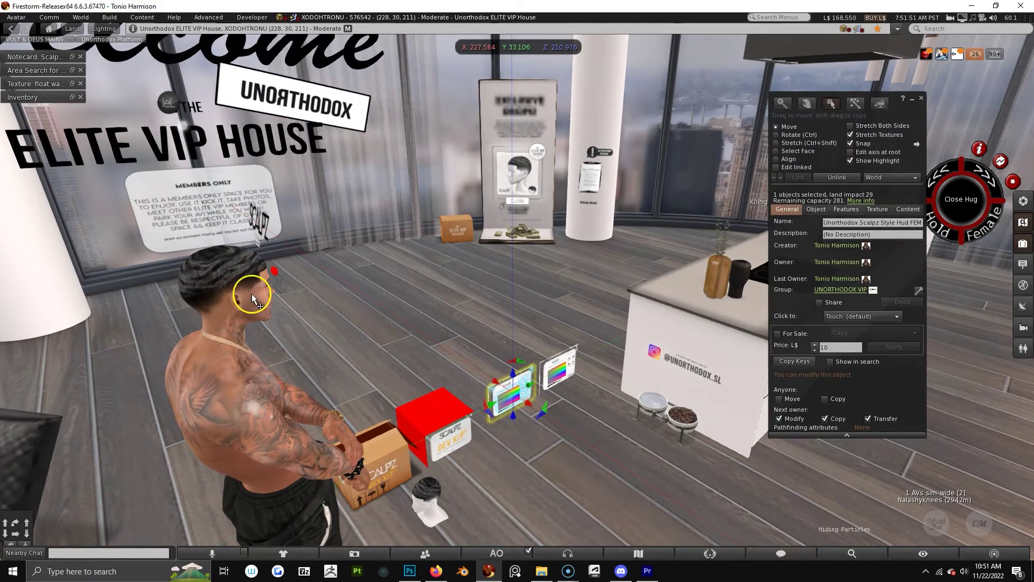
left_click_drag(528, 400, 374, 275, "alt")
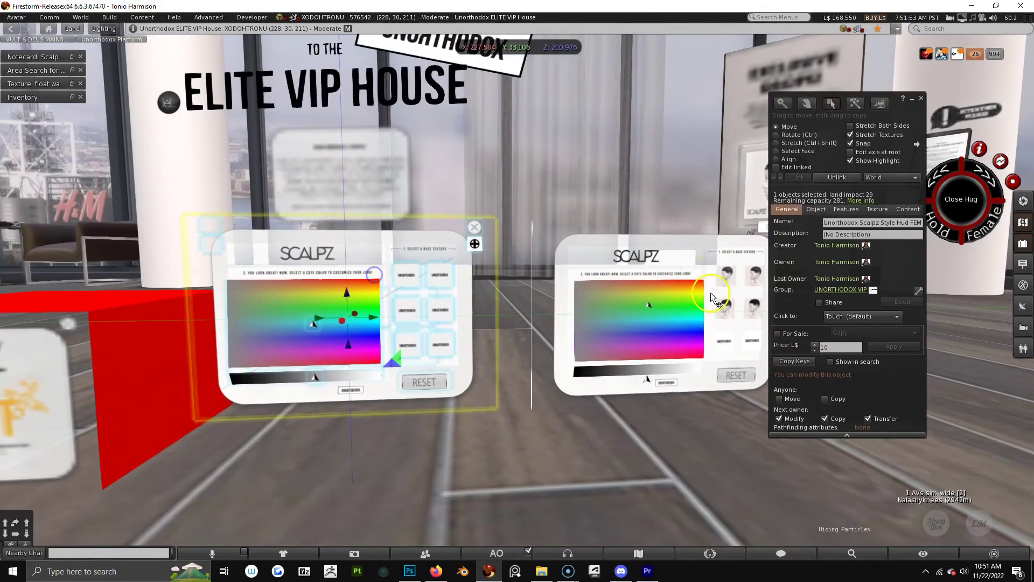
Step: Compare the Femme HUD's base texture slots and permissions with those of the Homme HUD, then close the edit window
left_click(710, 293)
left_click(426, 301)
left_click(671, 278)
left_click(427, 305)
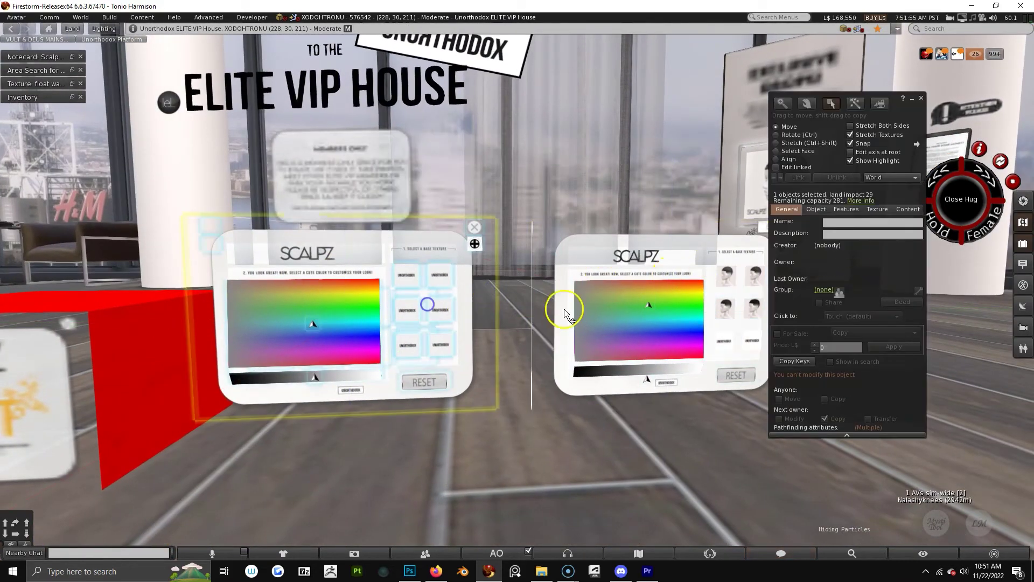
left_click_drag(397, 309, 830, 303, "alt")
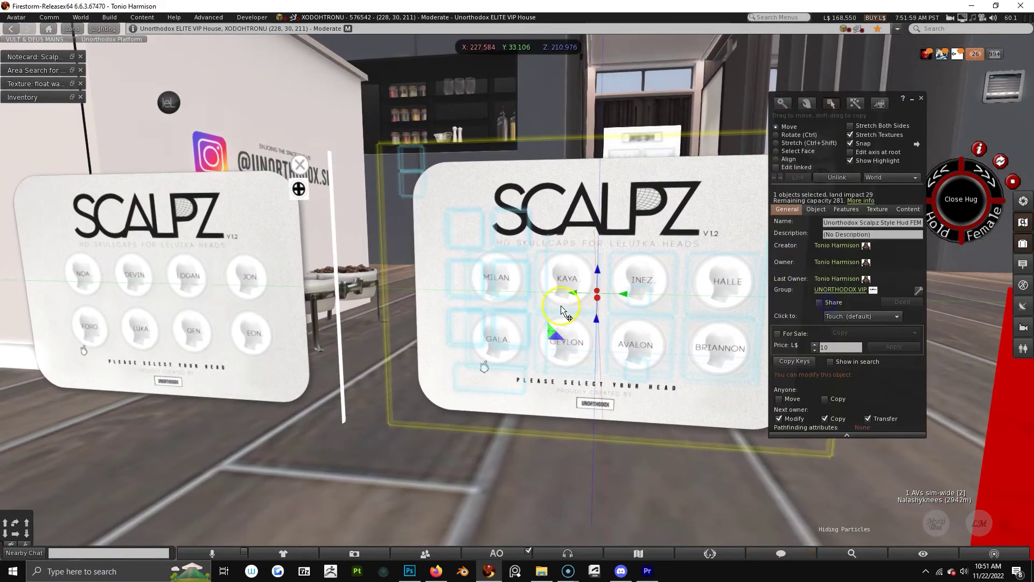
left_click_drag(645, 344, 334, 291, "alt")
left_click_drag(970, 302, 626, 323, "alt")
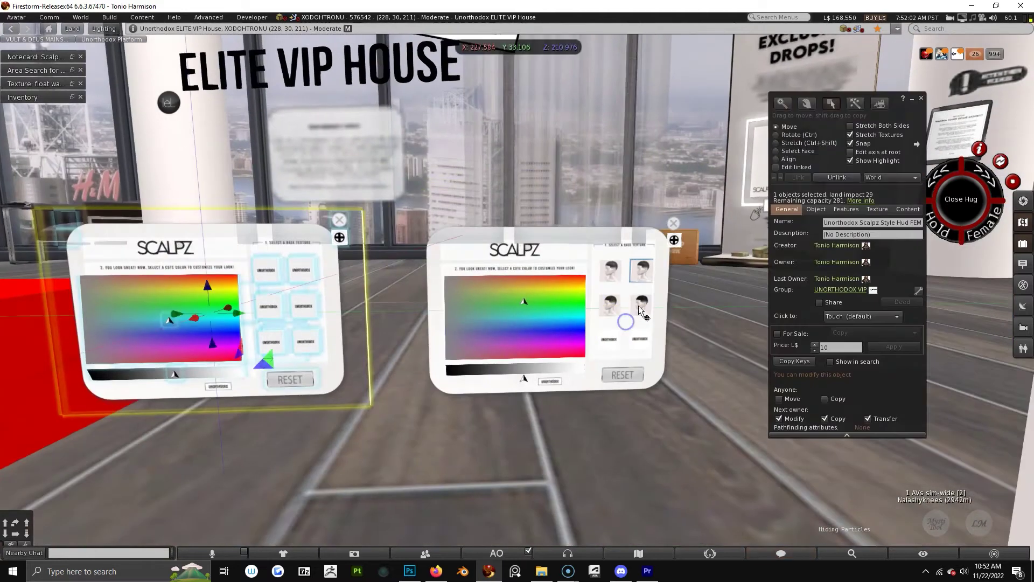
left_click(622, 256)
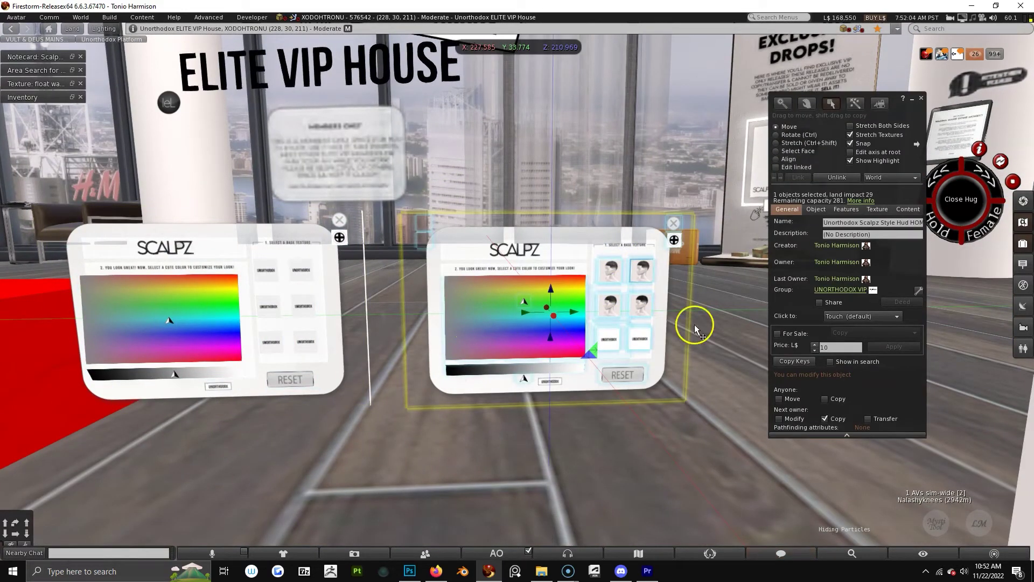
left_click(267, 278)
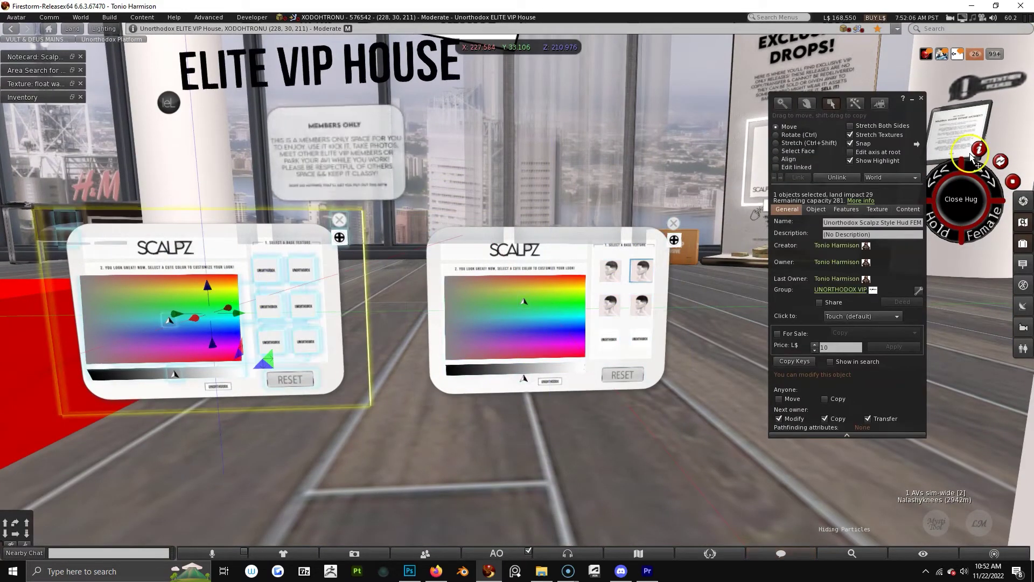
left_click(921, 98)
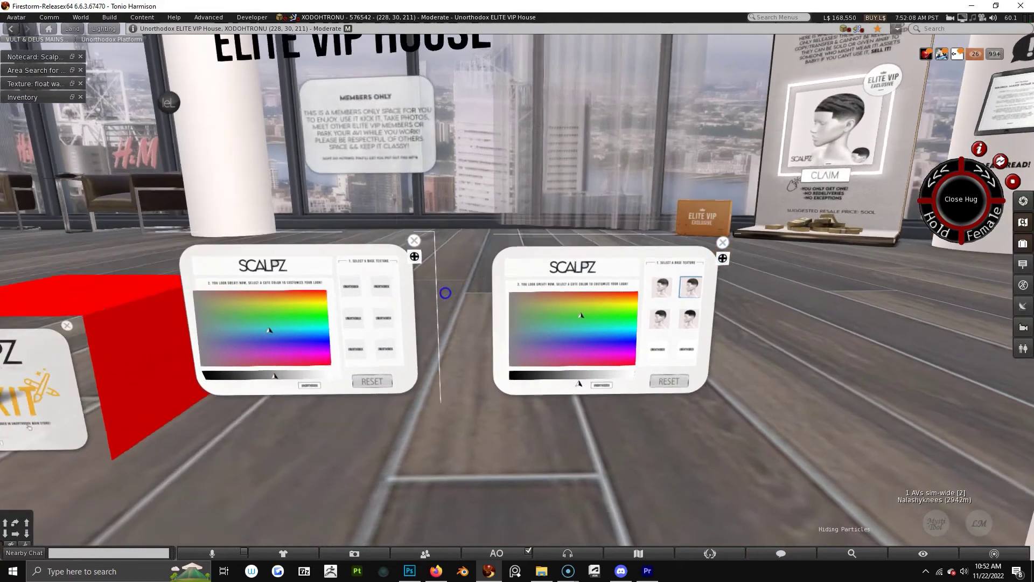
Step: Examine the wavy hairbase on the mannequin head beside the Scalpz dev kit boxes
left_click_drag(226, 303, 346, 358, "alt")
left_click_drag(459, 360, 474, 280, "alt")
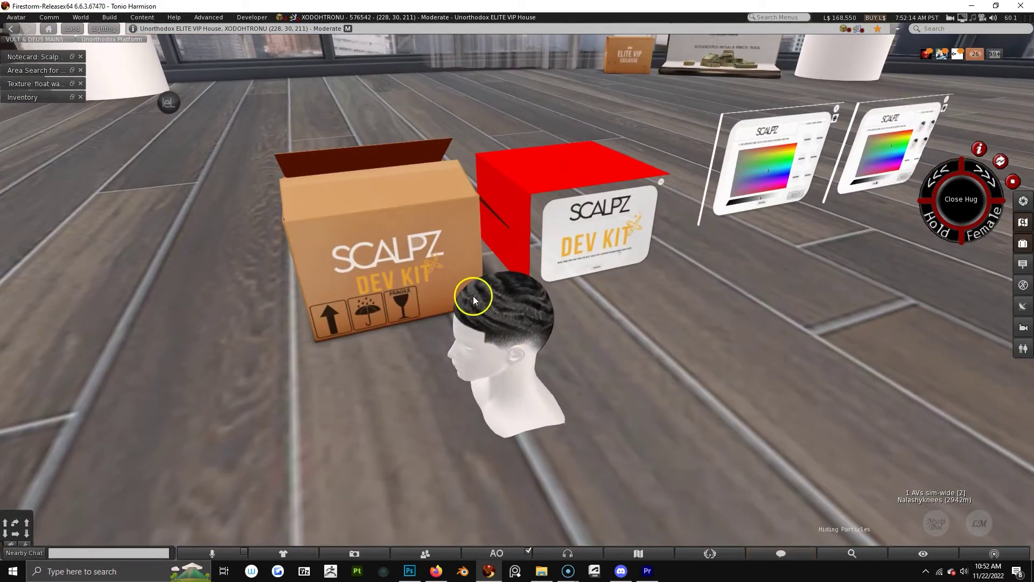
left_click_drag(499, 317, 556, 278, "alt")
left_click_drag(473, 280, 519, 258, "alt")
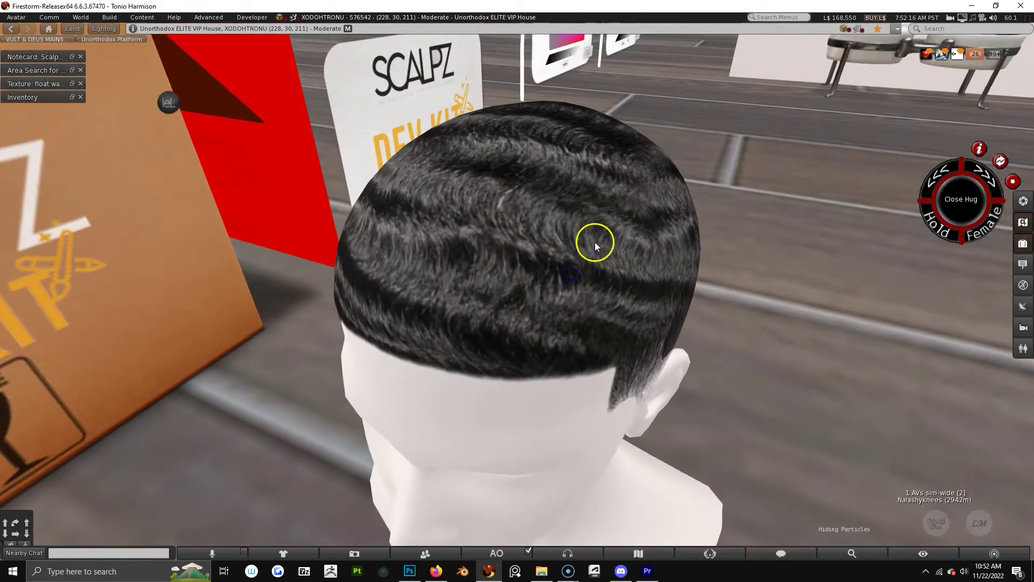
left_click_drag(519, 135, 539, 285, "alt")
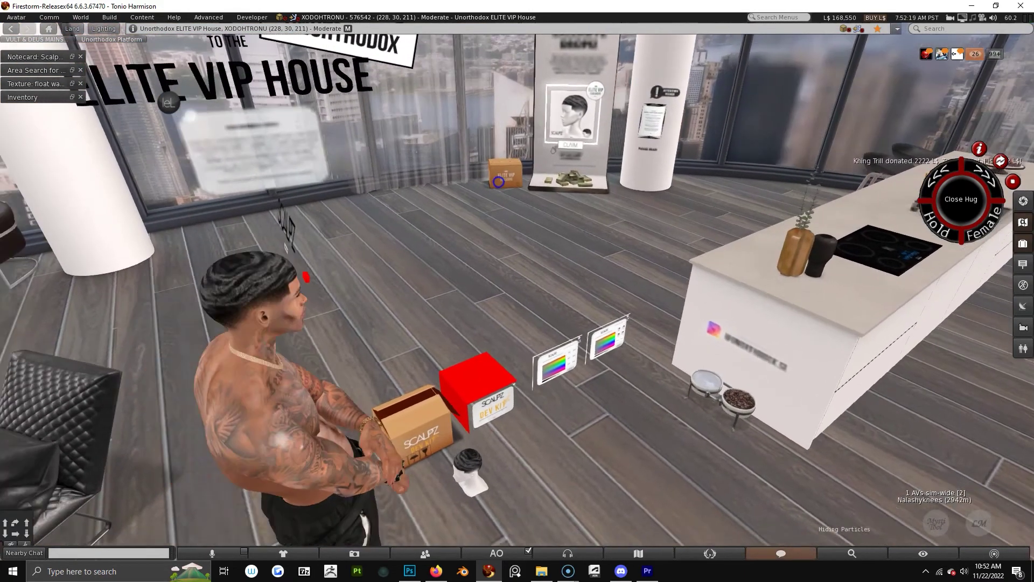
mouse_move(499, 182)
left_mouse_down("alt")
mouse_move(517, 189)
mouse_move(506, 183)
left_mouse_up("alt")
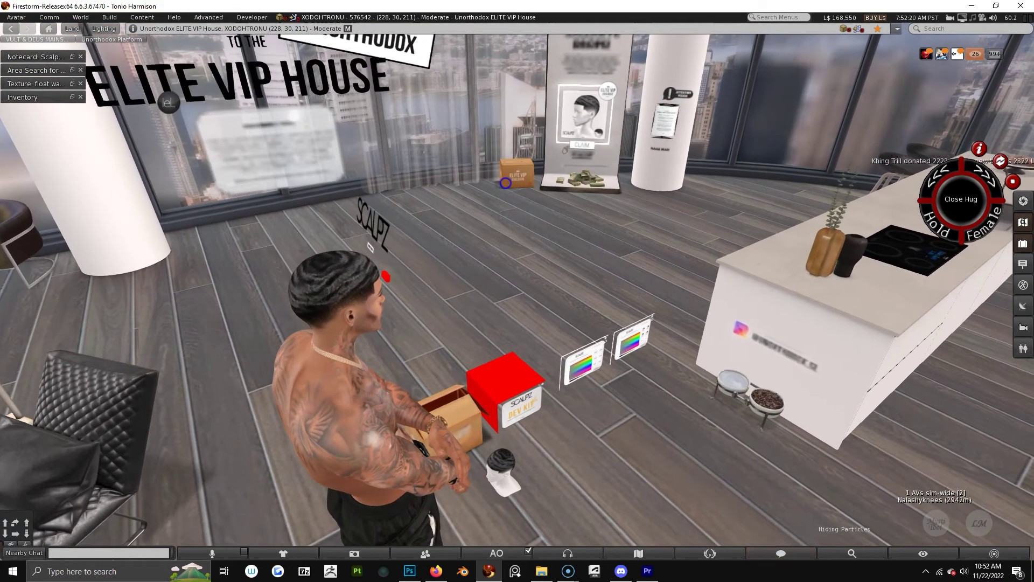
Step: Select both the Homme and Femme HUDs and duplicate them vertically with an offset of about 0.59 m
left_click(643, 348)
right_click(642, 349)
left_click(595, 362)
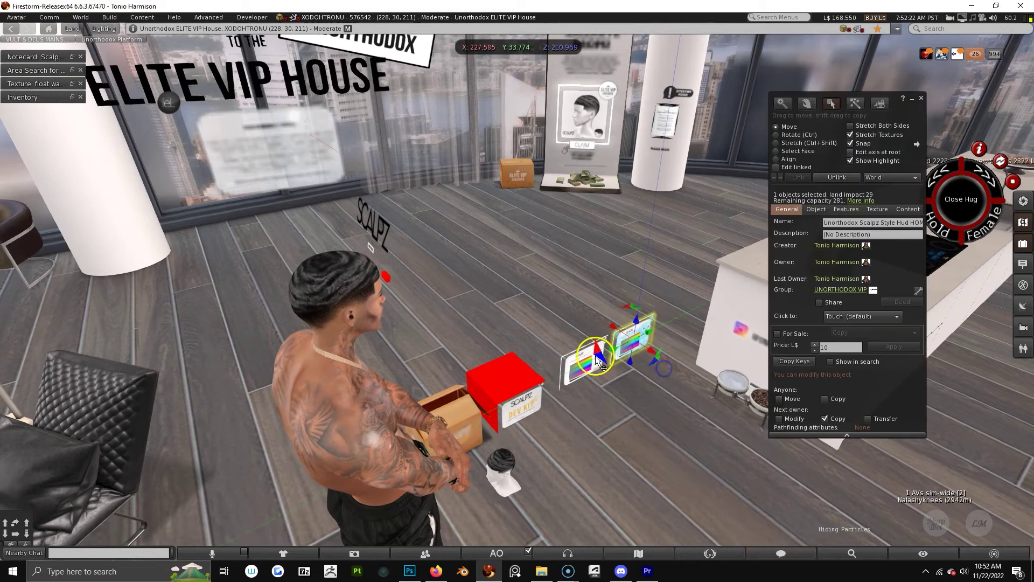
left_click(583, 365, "shift")
left_click_drag(606, 340, 602, 284, "shift")
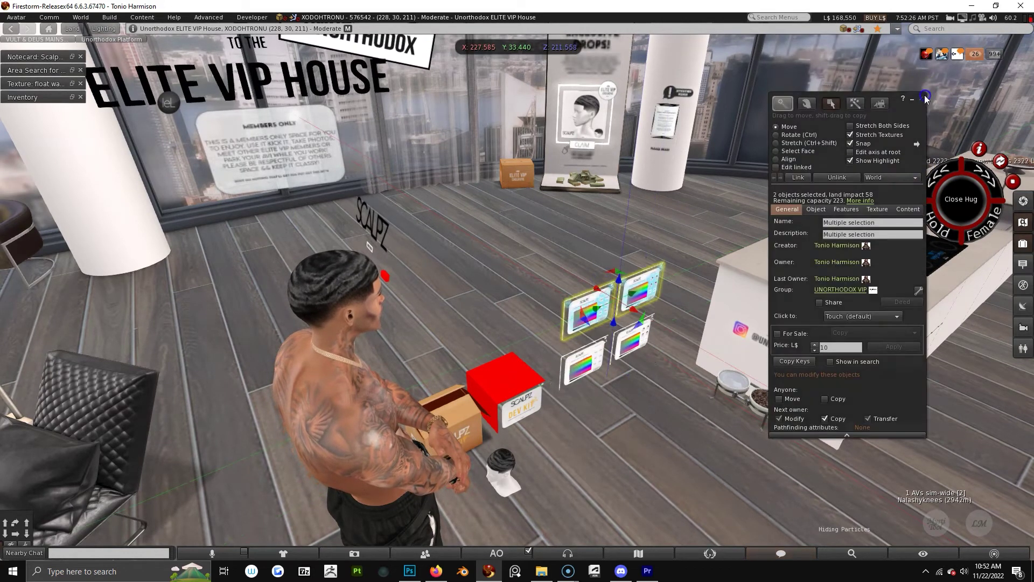
left_click(921, 98)
Step: Choose the first base texture on the upper Homme HUD, then open that HUD for editing along with the inventory
left_click(642, 292)
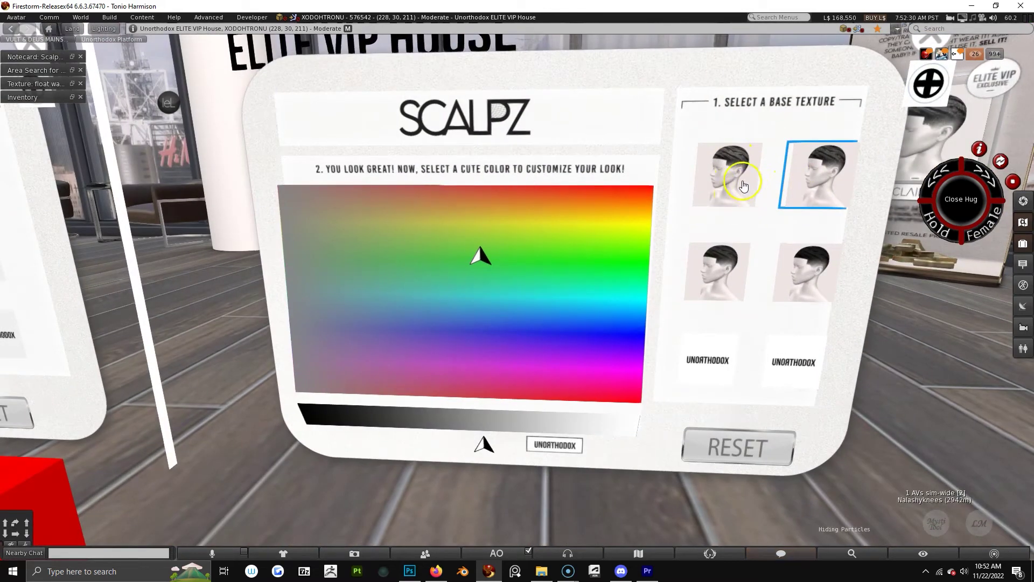
left_click(732, 192)
right_click(599, 259)
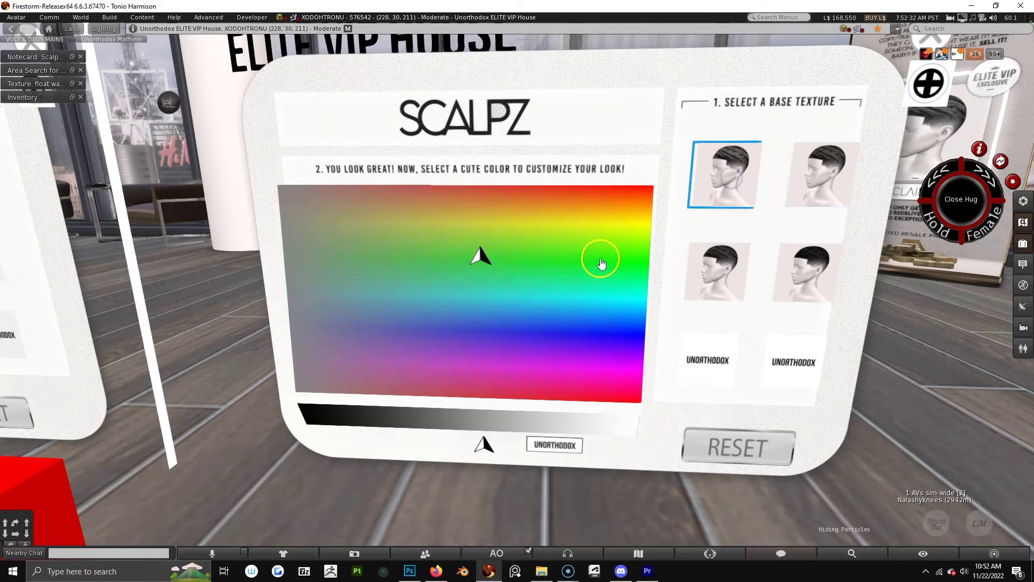
left_click(631, 294)
key("ctrl+i")
key("Escape")
key("Escape")
Step: Examine the wavy hairbase on the avatar's head from behind, above and the front, then close the HUD's edit window
left_click_drag(624, 362, 804, 423, "alt")
key("Escape")
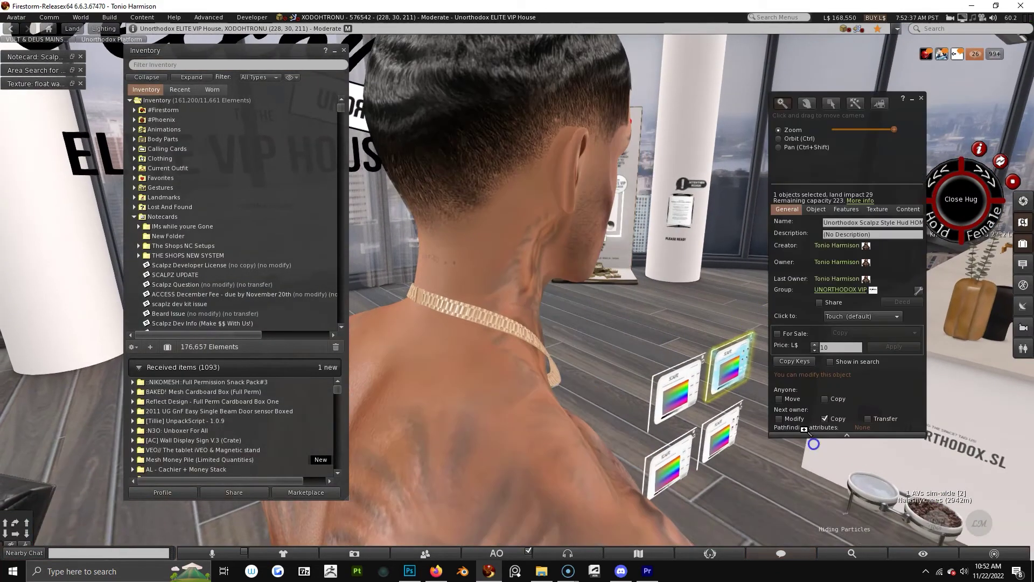
left_click_drag(501, 171, 561, 193, "alt")
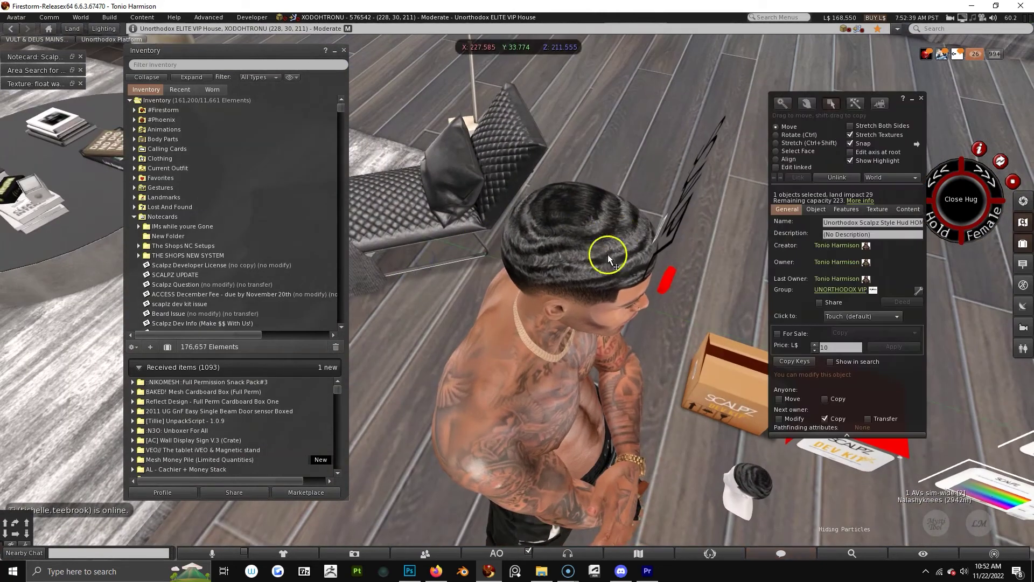
left_click_drag(617, 263, 570, 230)
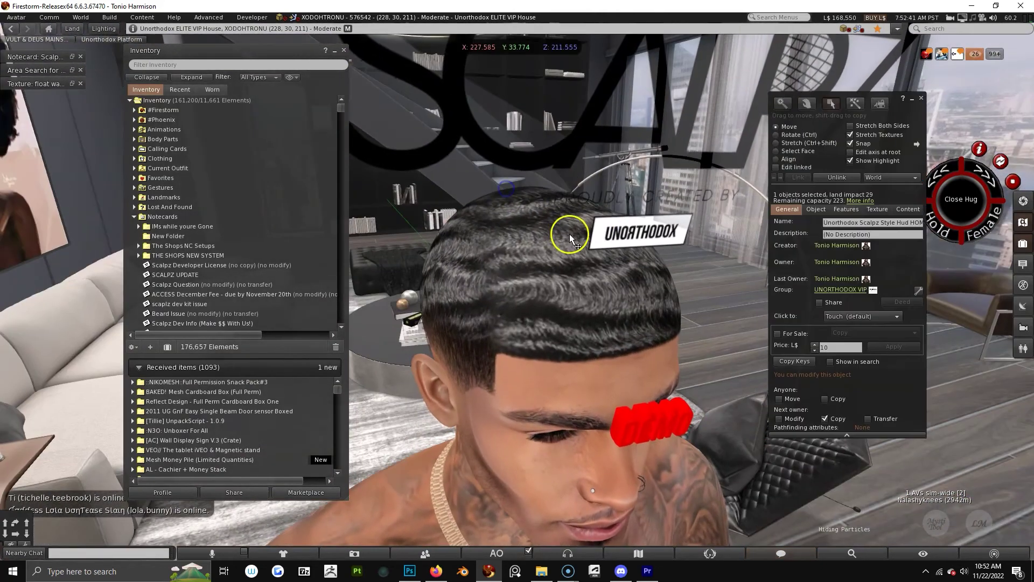
left_click(921, 98)
Step: Open the lower Homme HUD in the group of four for editing
left_click_drag(612, 330, 727, 364, "alt")
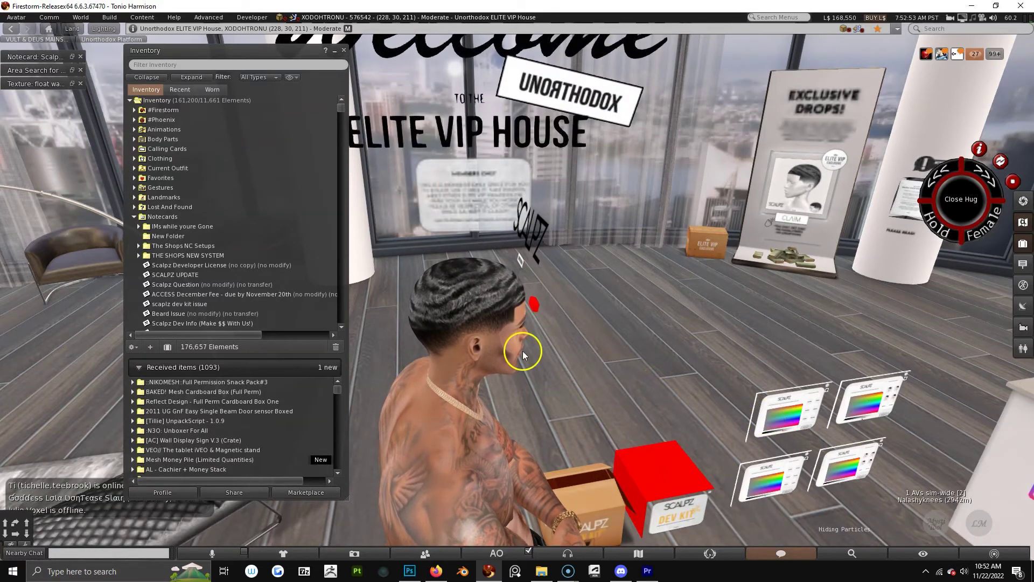
left_click_drag(499, 325, 480, 293, "ctrl+alt")
left_click(699, 476, "alt")
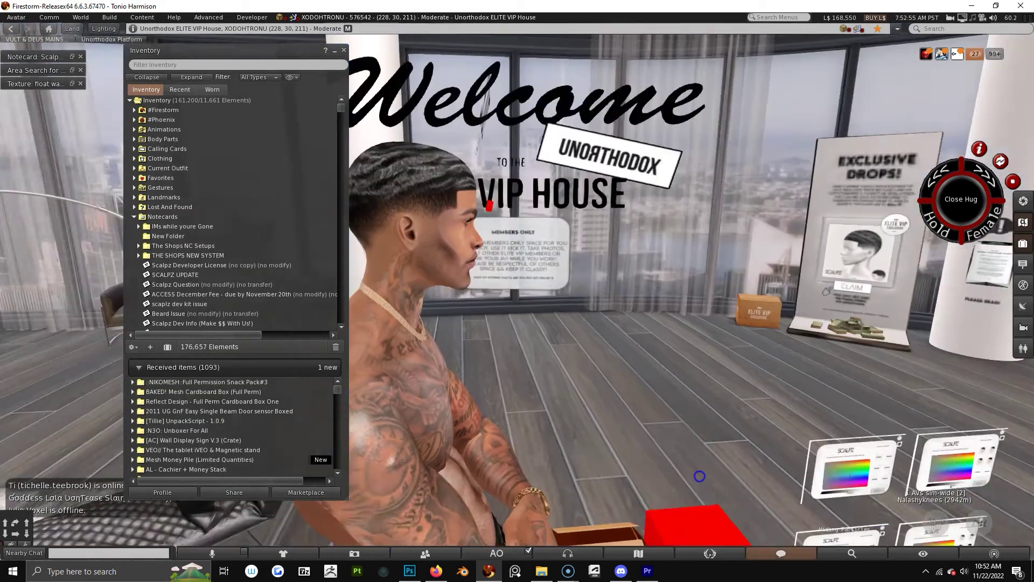
left_click_drag(750, 389, 624, 282, "alt")
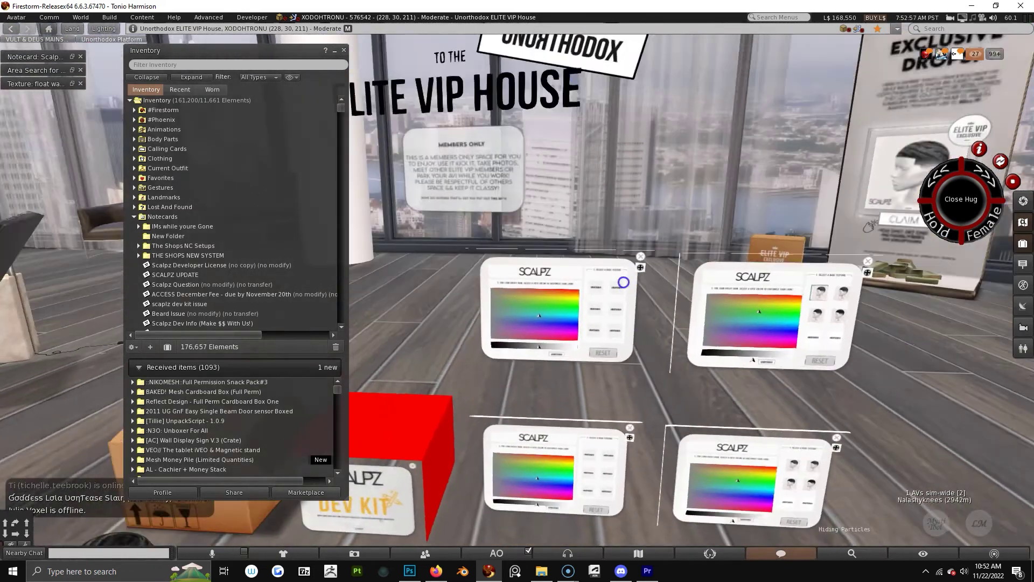
scroll(630, 296, "down", 5)
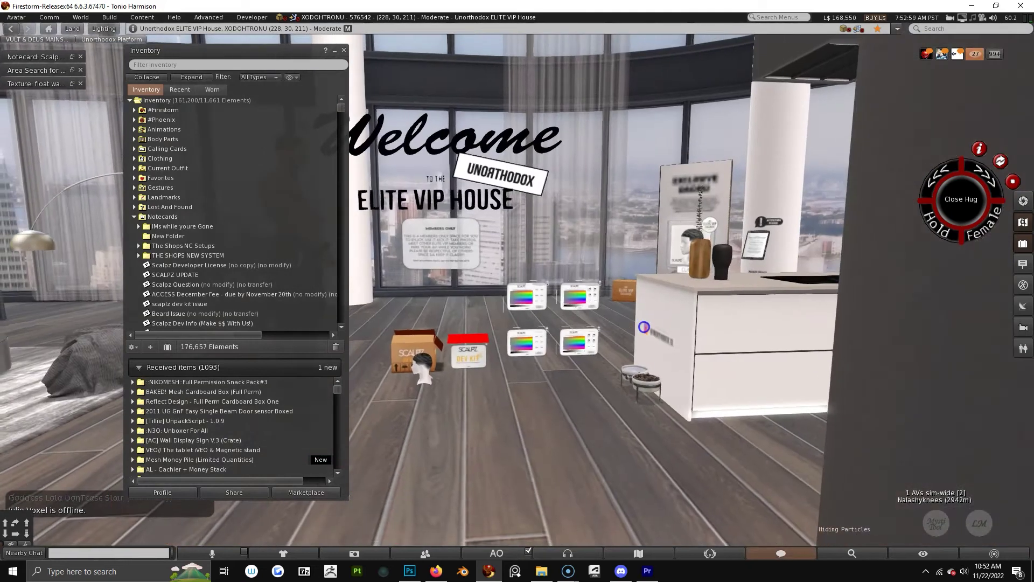
left_click_drag(644, 326, 635, 305, "alt")
right_click(642, 396)
left_click(663, 425)
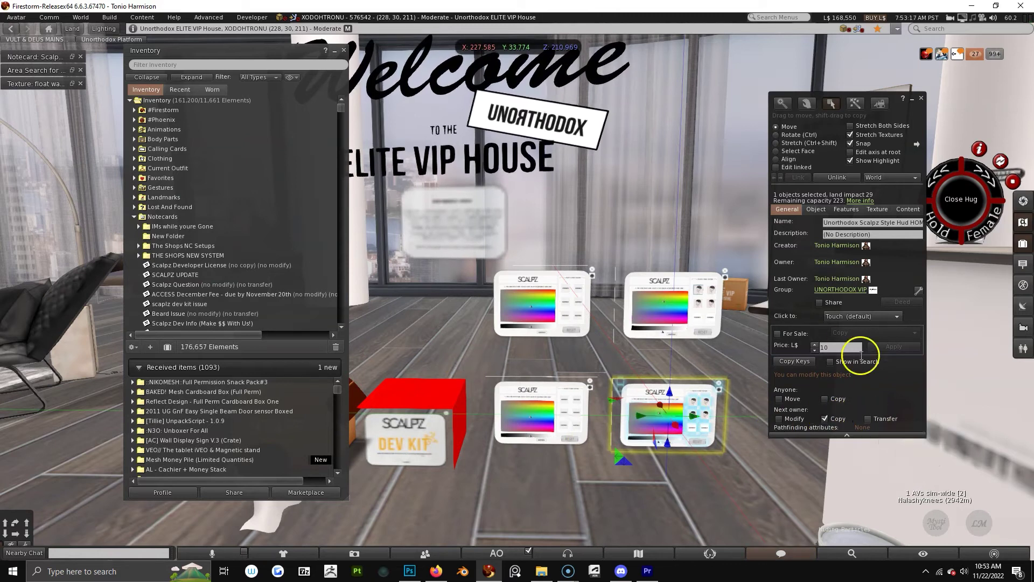
Step: Examine the wavy hairbase on the demo head and on the avatar, closing the edit window in between
left_click_drag(472, 376, 486, 332, "alt")
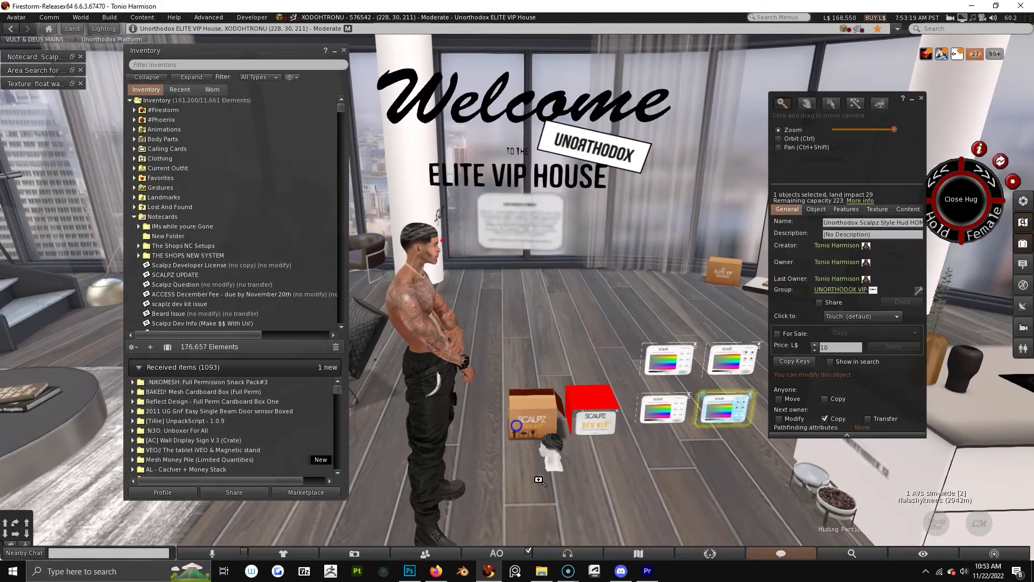
left_click(551, 446)
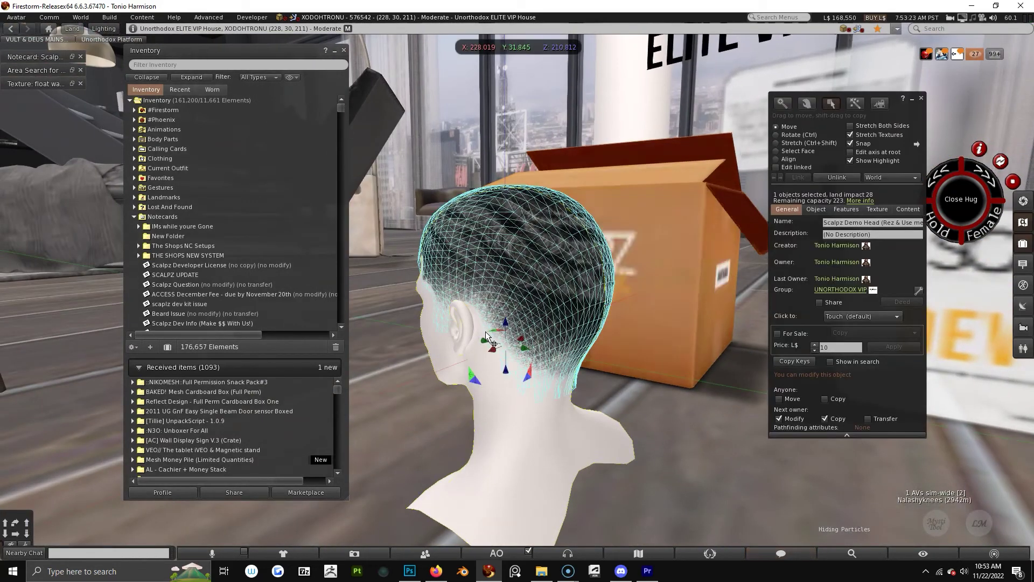
left_click(921, 98)
left_click(808, 289)
left_click_drag(789, 292, 513, 275, "alt")
left_click_drag(612, 384, 625, 305, "alt")
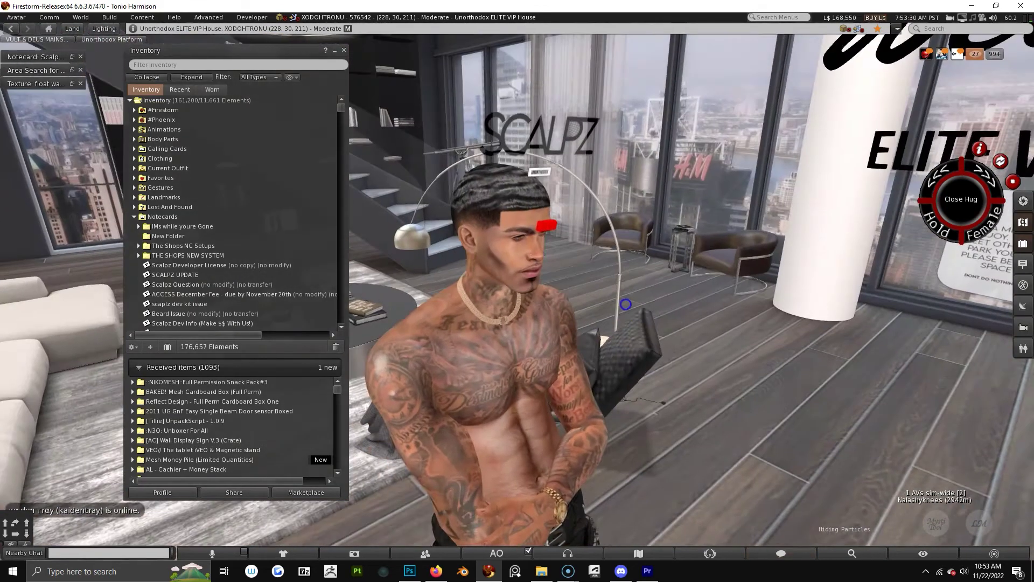
key("Escape")
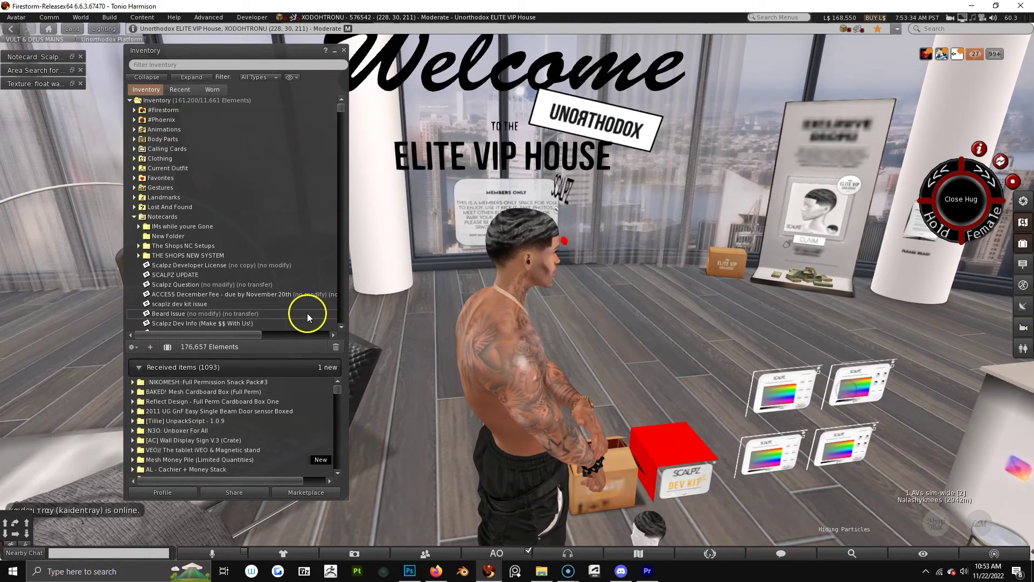
Step: Open the "SCALPZ DEVS" instructions notecard from the red Dev Kit box's contents and consult its HUD naming example in step 12
right_click(688, 454)
left_click(704, 468)
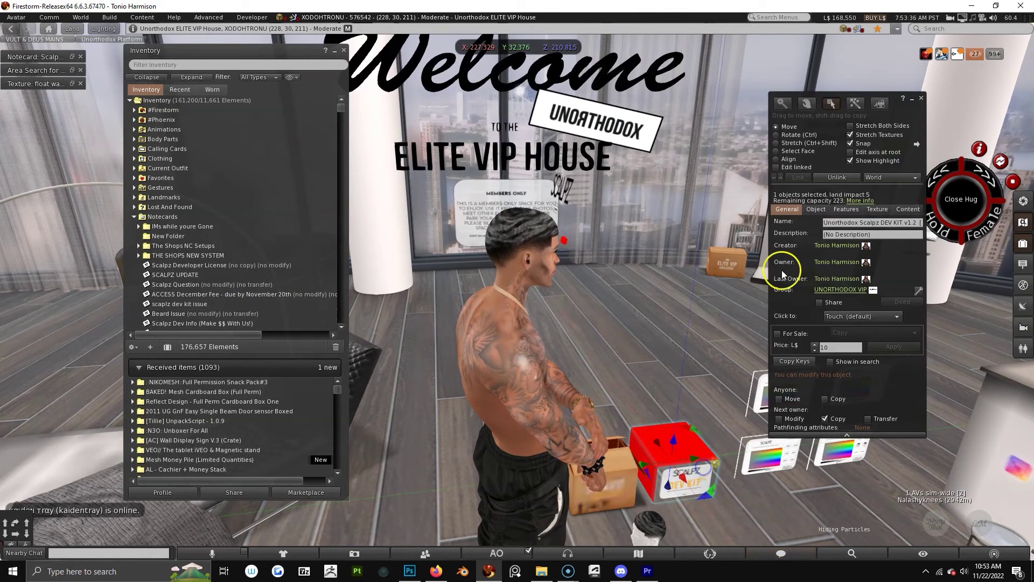
left_click(916, 210)
double_click(816, 296)
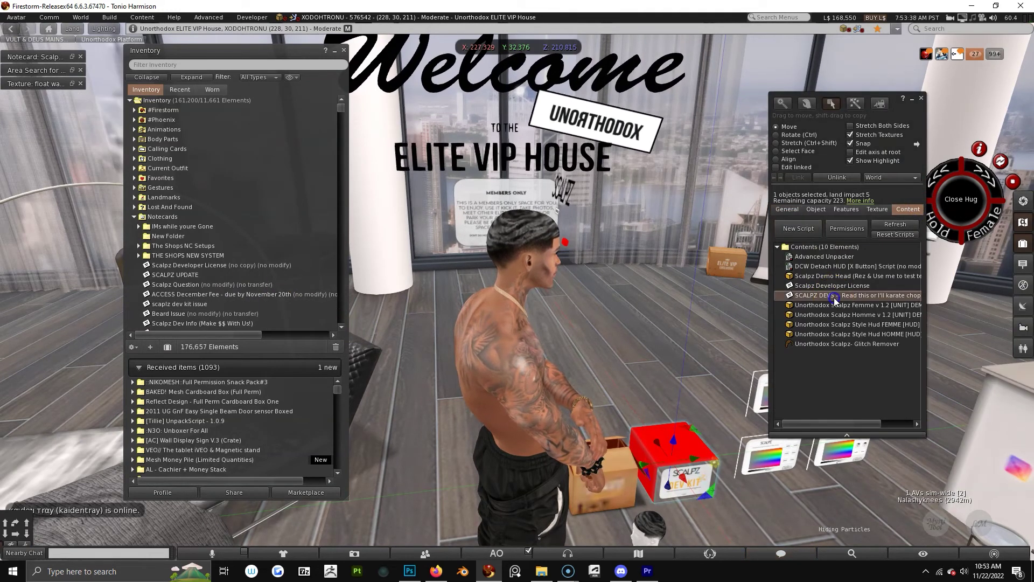
left_click_drag(536, 343, 805, 86)
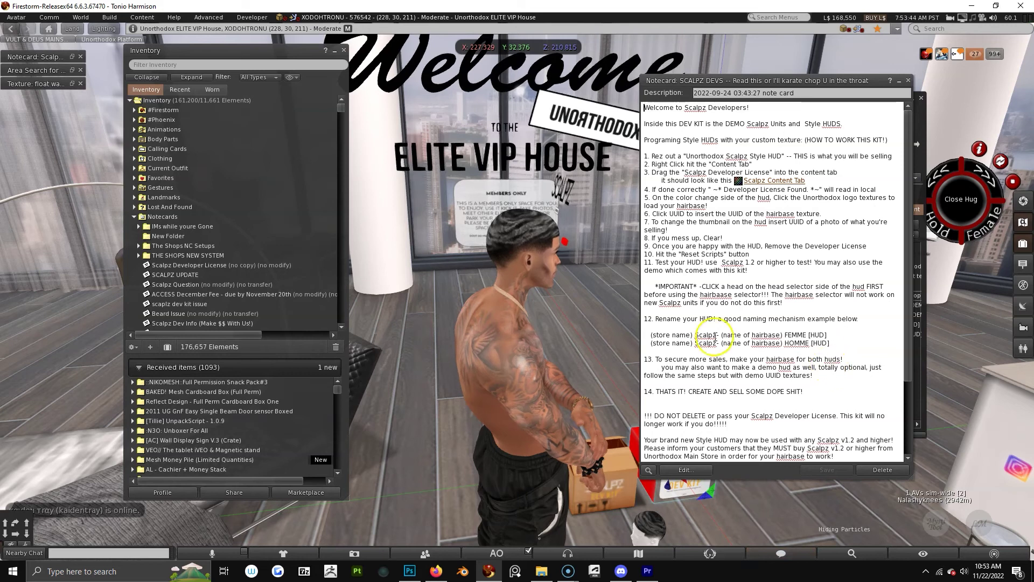
left_click_drag(840, 335, 640, 322)
Step: Show the lower Homme HUD's general properties beside the notecard and check the hairbase part of the naming example
left_click(796, 491, "alt")
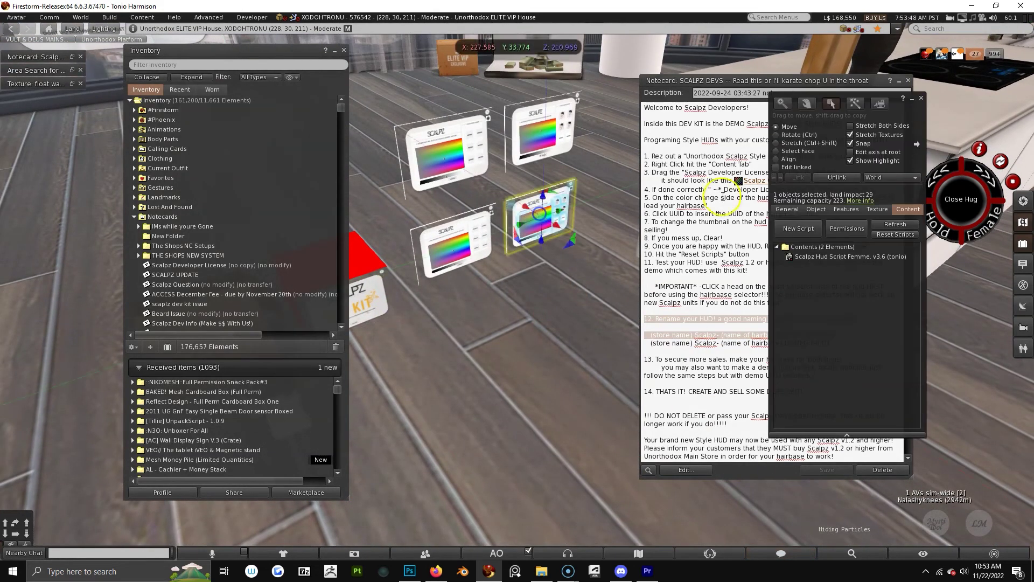
left_click(789, 210)
left_click_drag(888, 197, 481, 166)
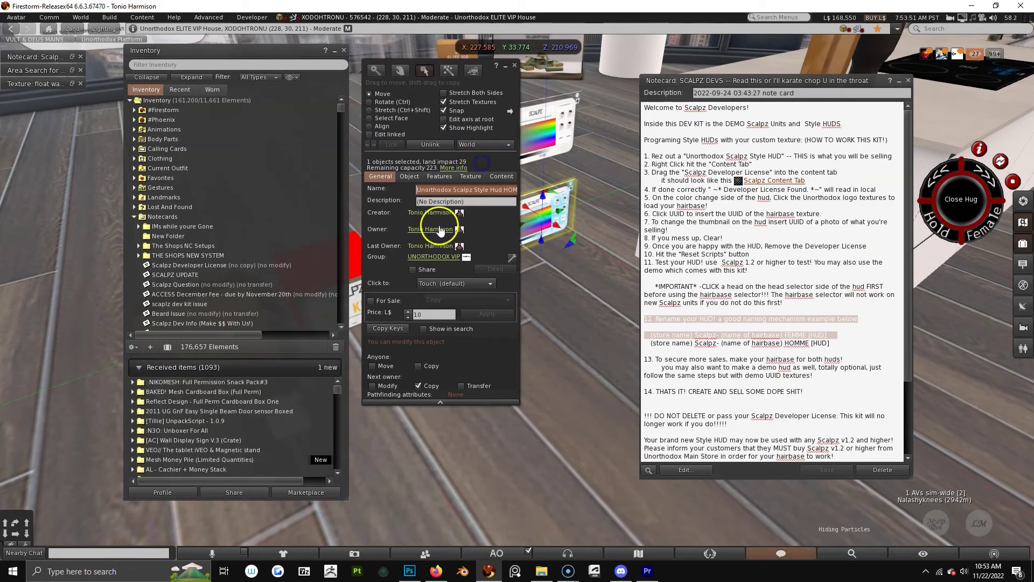
left_click(720, 334)
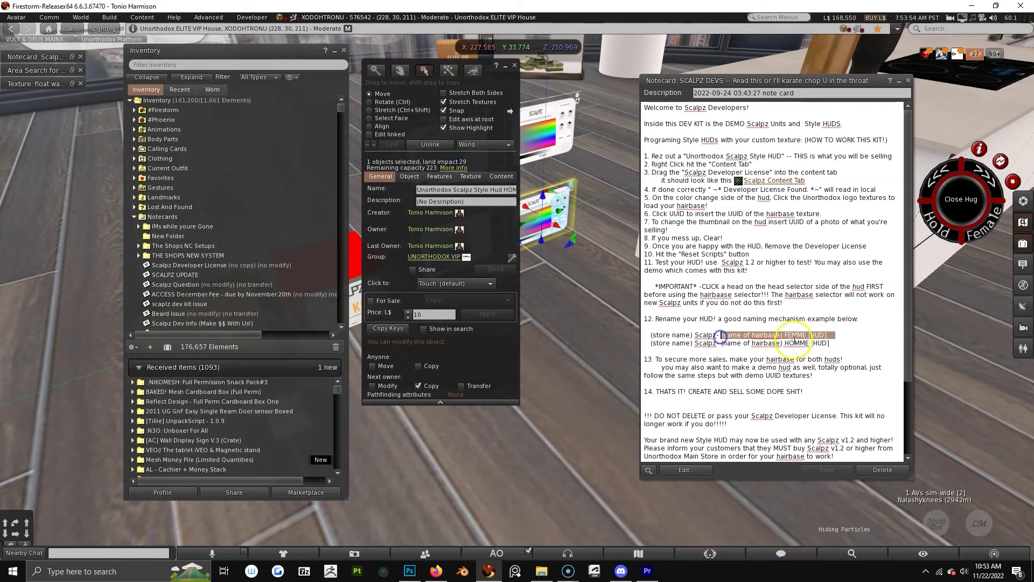
Step: Replace "Style Hud" with "Float HB" in the lower Homme HUD's name
left_click(460, 190)
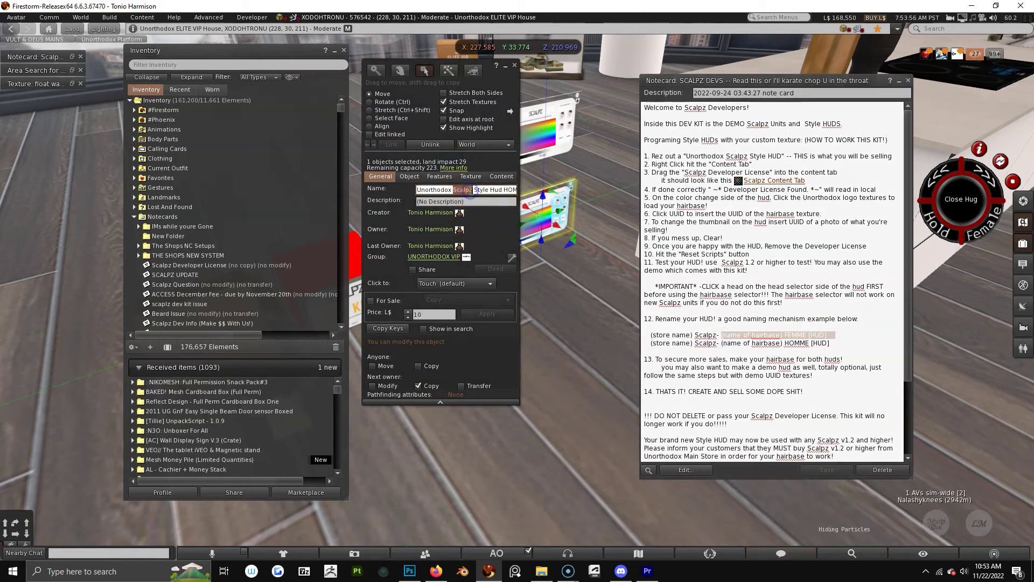
left_click_drag(486, 190, 426, 186)
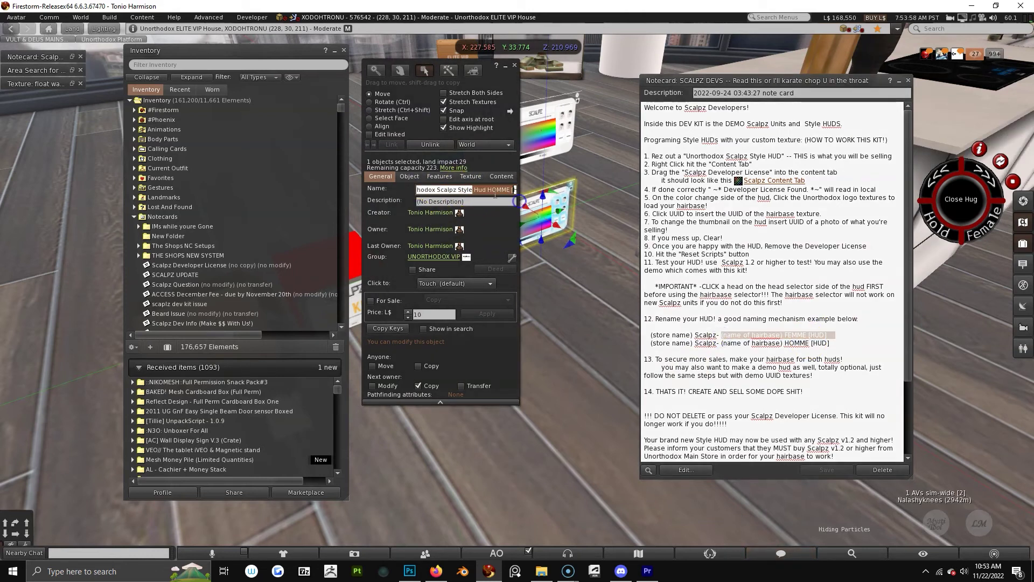
left_click(445, 189)
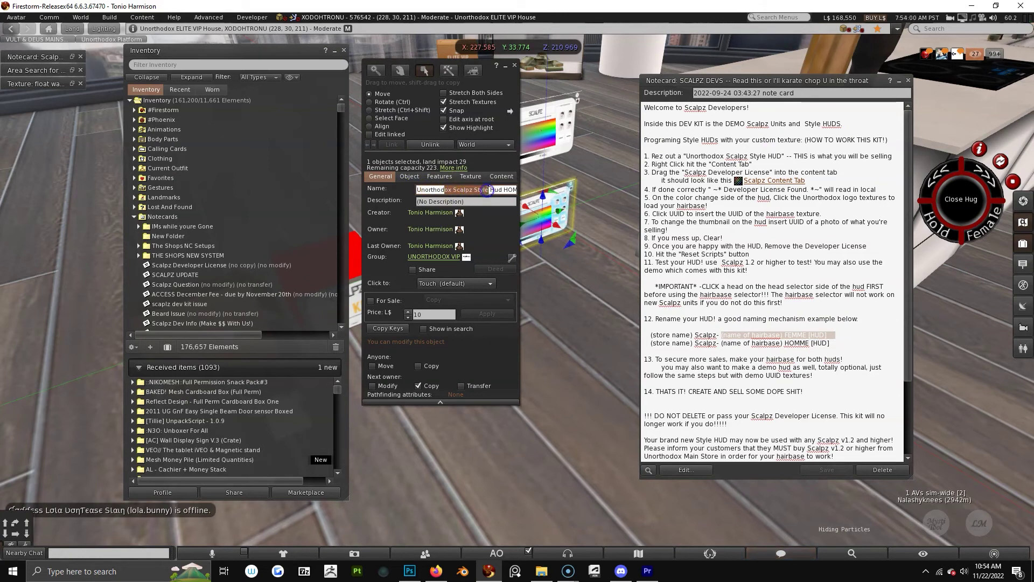
left_click(449, 192)
mouse_move(450, 191)
left_mouse_down()
mouse_move(530, 191)
mouse_move(465, 189)
left_mouse_up()
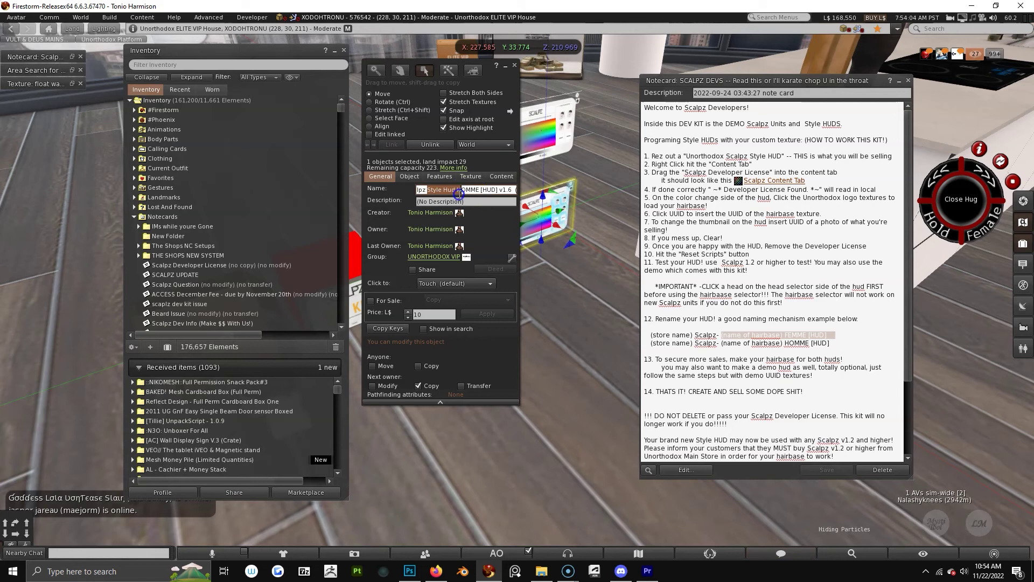
type("fL")
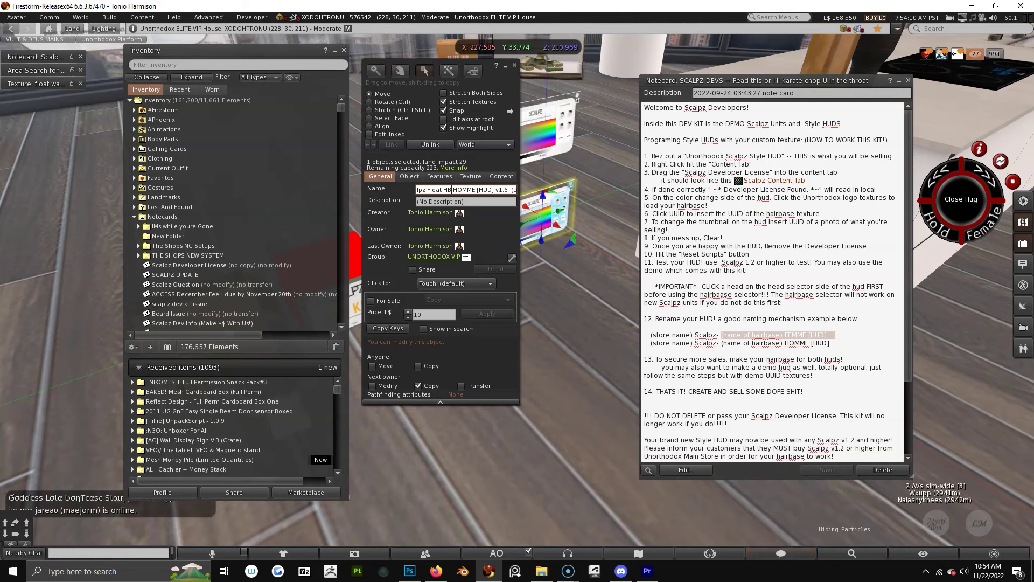
Step: Compare the Homme HUD's name with the notecard's example "(store name) Scalpz- (name of hairbase) FEMME [HUD]"
left_click(786, 368)
left_click_drag(842, 335, 646, 334)
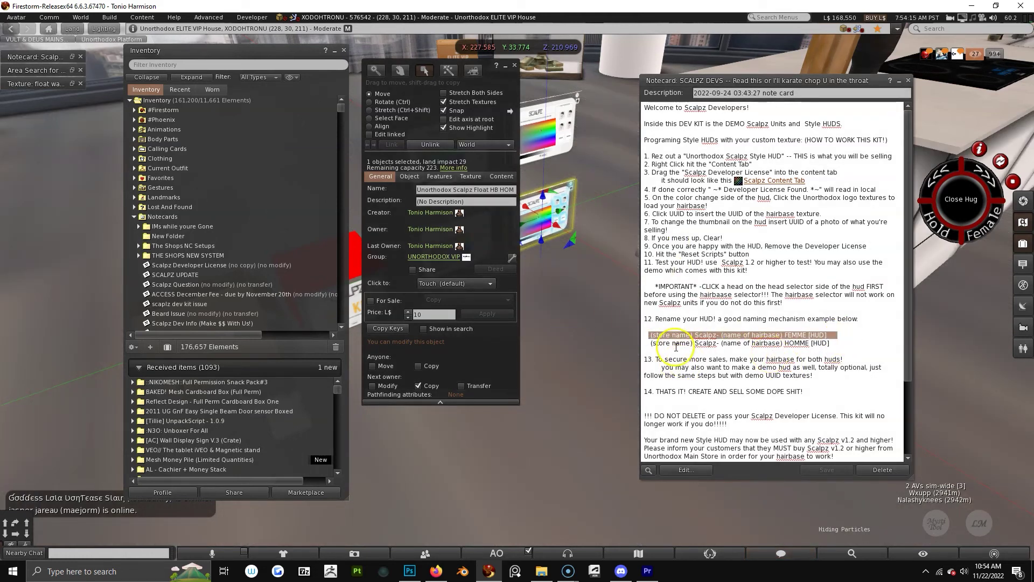
left_click(472, 190)
left_click_drag(437, 190, 600, 198)
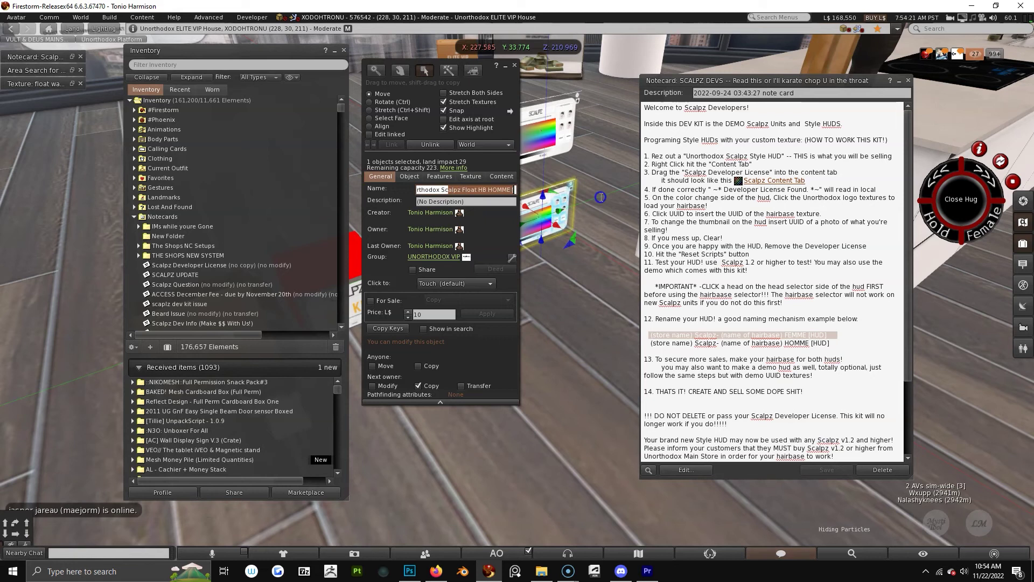
left_click(564, 248)
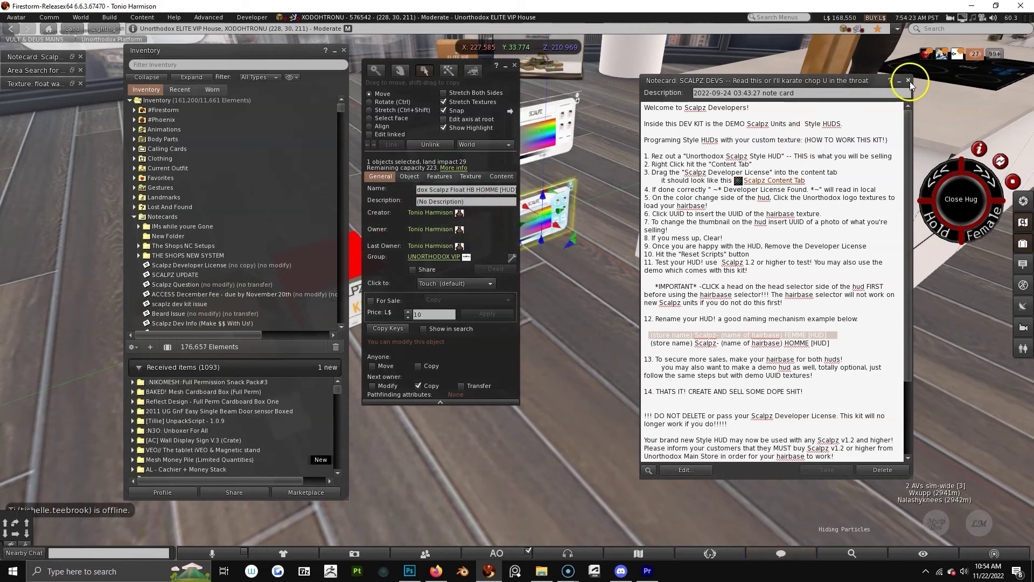
Step: Close the instructions notecard and minimize the build tools and inventory windows
left_click(909, 81)
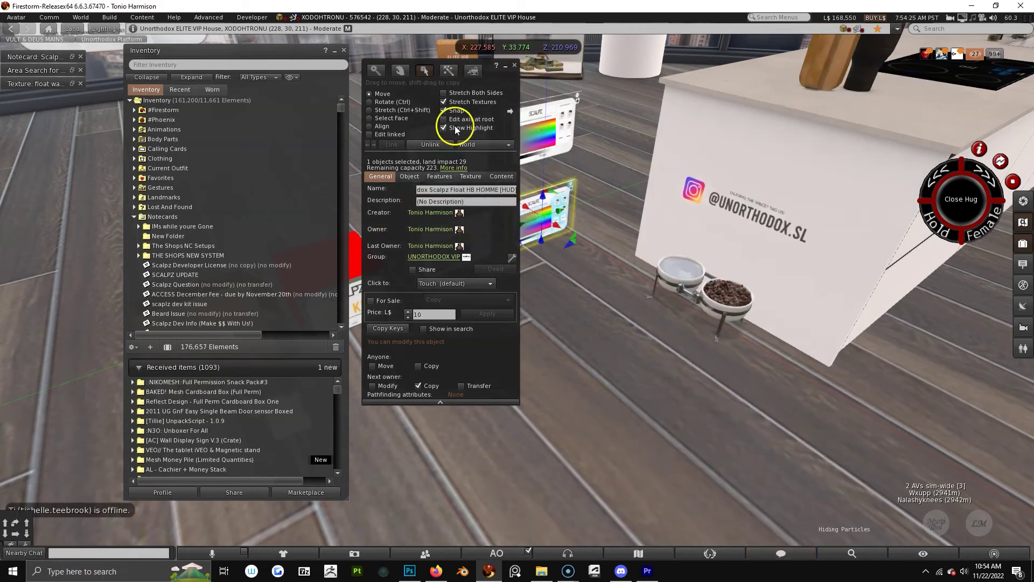
left_click(506, 66)
left_click(335, 50)
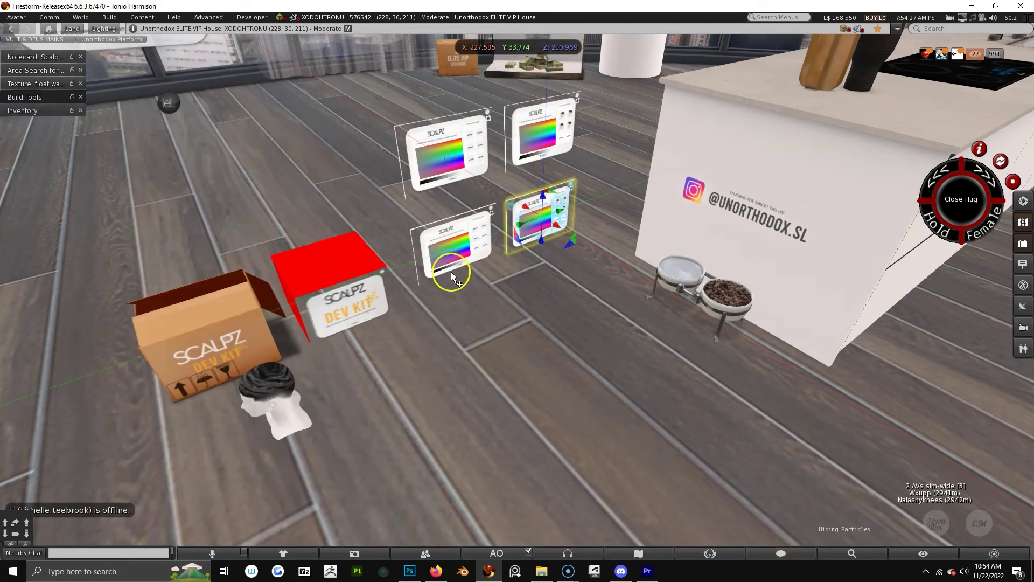
Step: Examine the dev kit boxes, demo head and HUDs on the floor, then the hairbase on the avatar's head
left_click_drag(212, 350, 179, 326, "ctrl+alt")
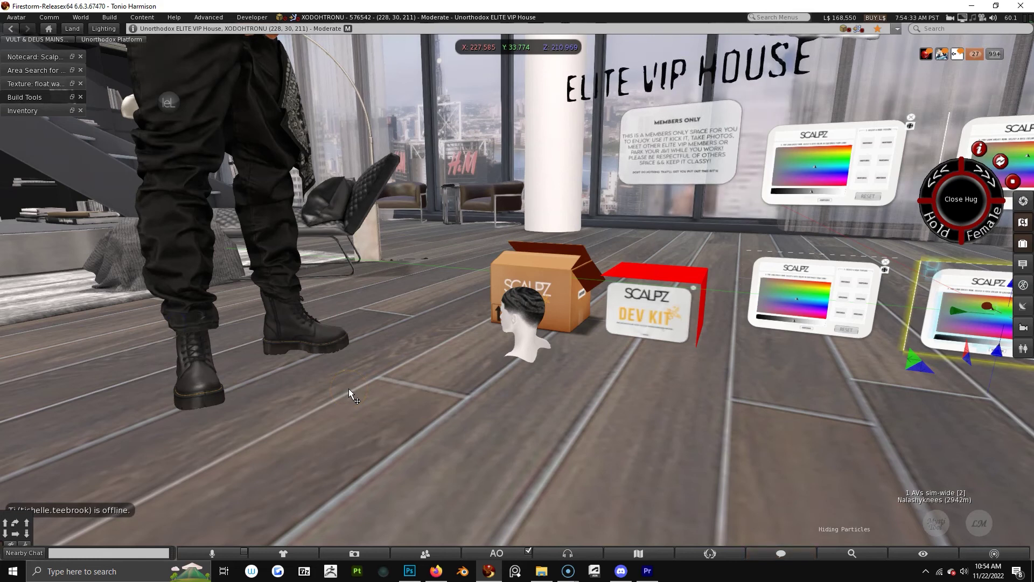
key("alt")
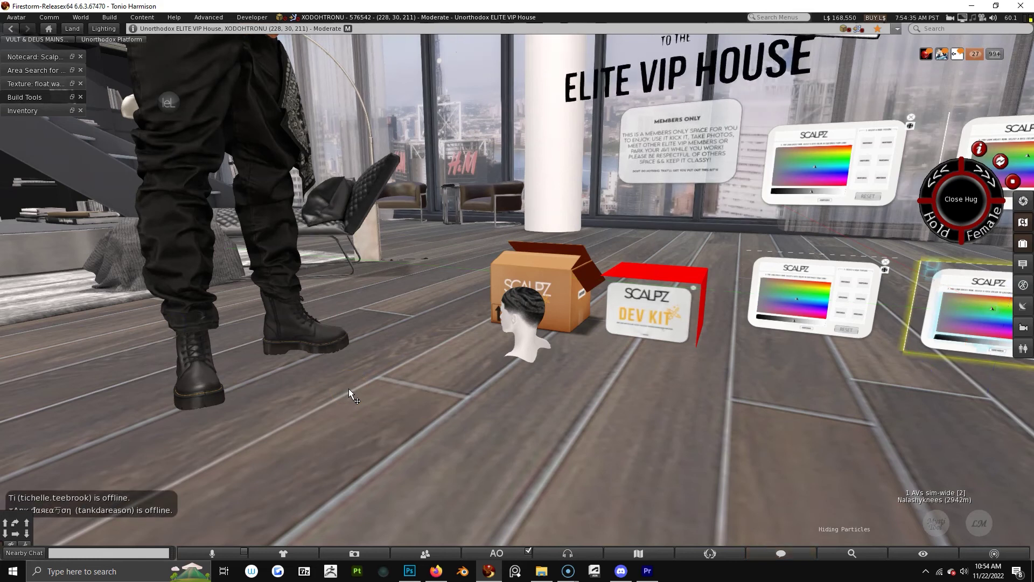
left_click(536, 245, "alt")
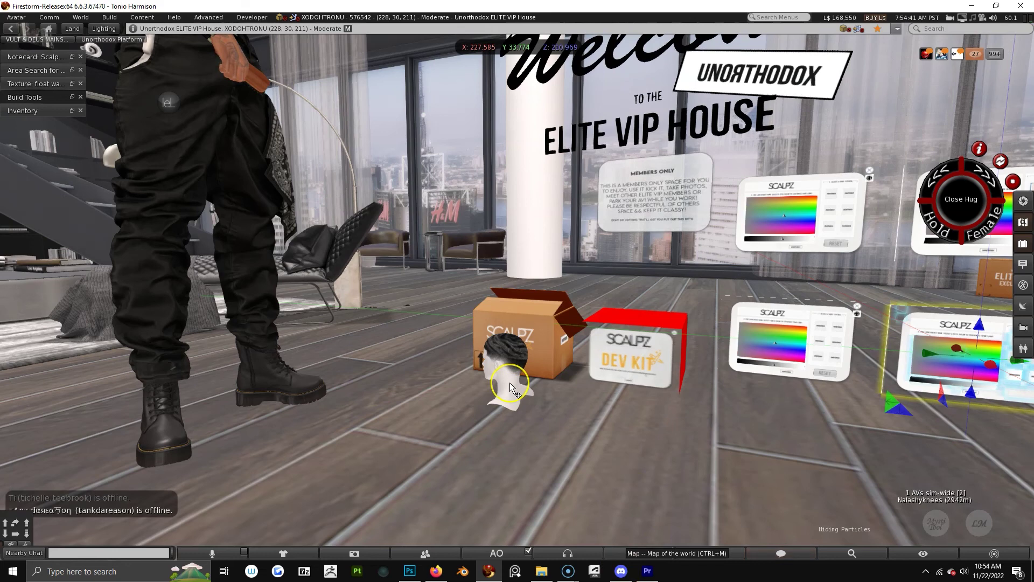
left_click_drag(546, 342, 589, 404, "alt")
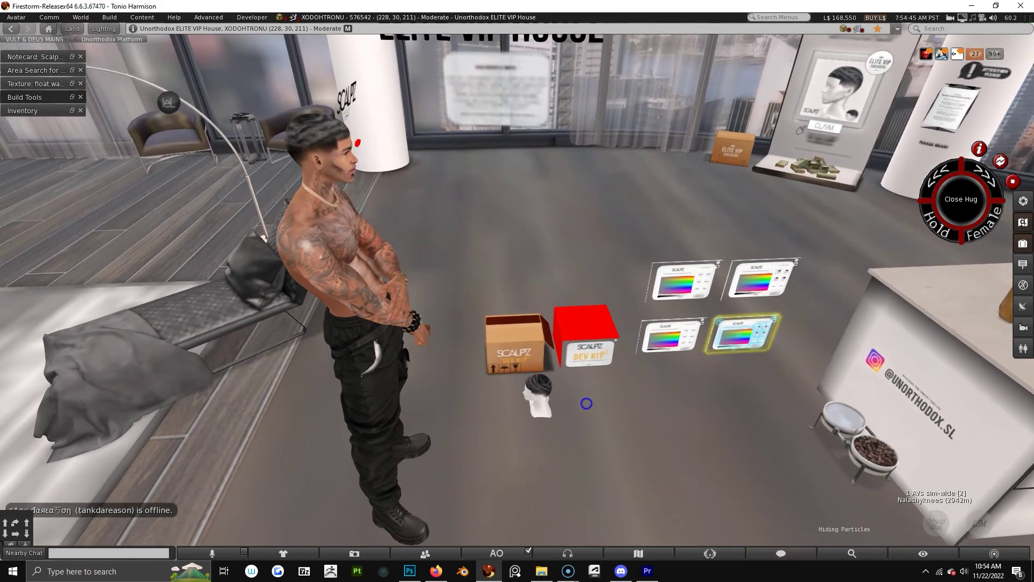
left_click(334, 141)
left_click(302, 108, "alt")
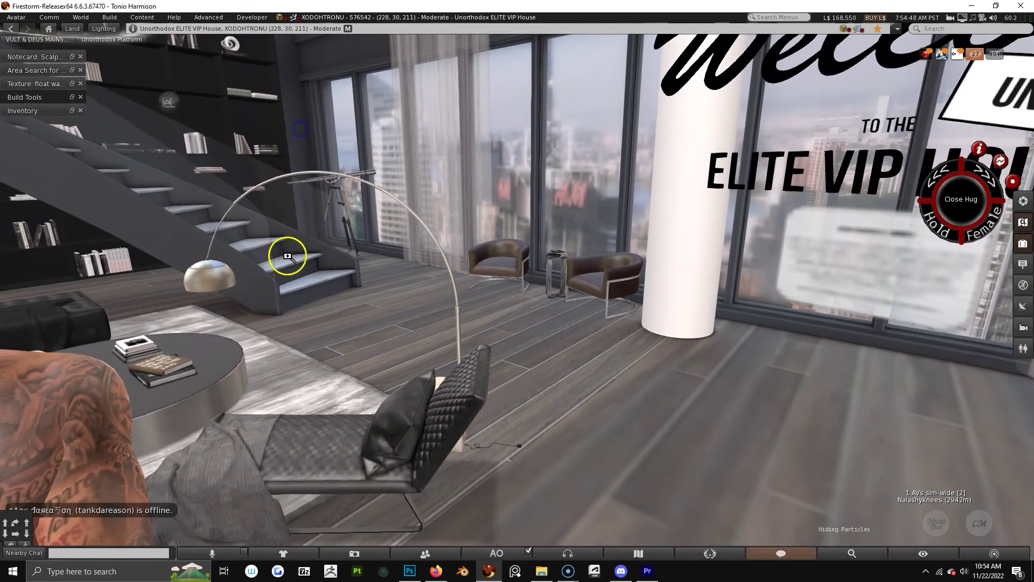
left_click_drag(286, 256, 313, 284, "alt")
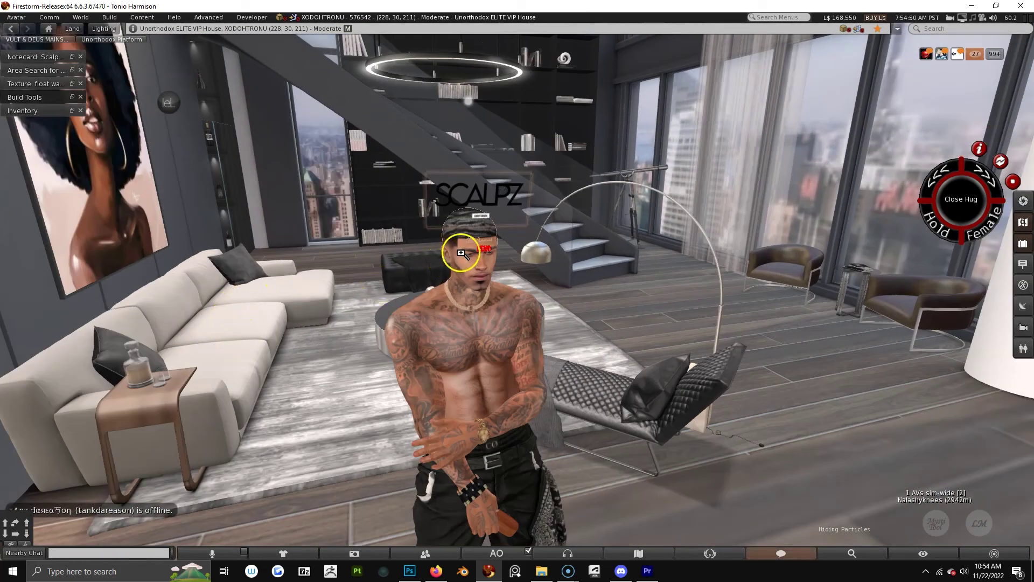
left_click_drag(461, 252, 465, 238, "alt")
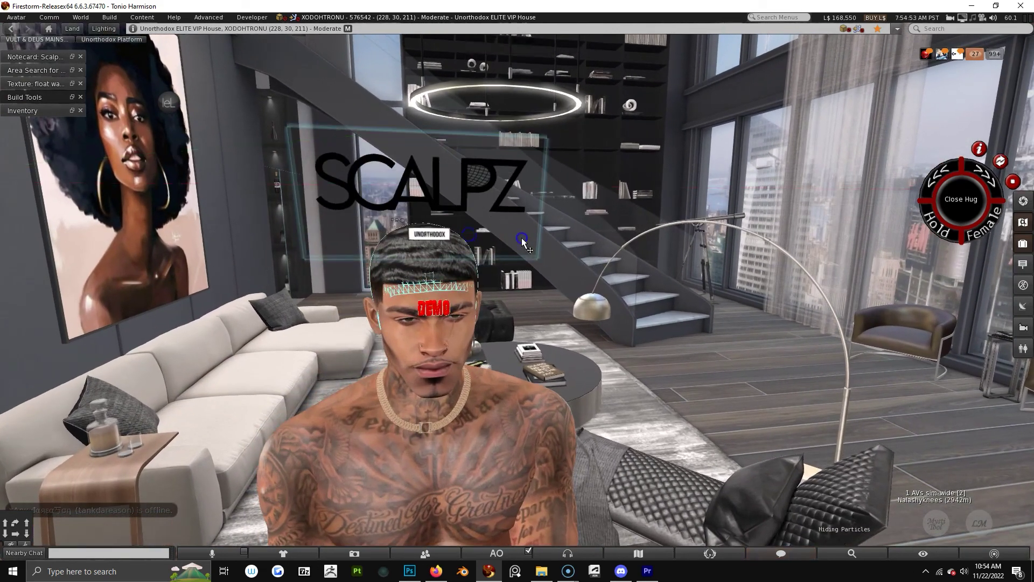
left_click(811, 470)
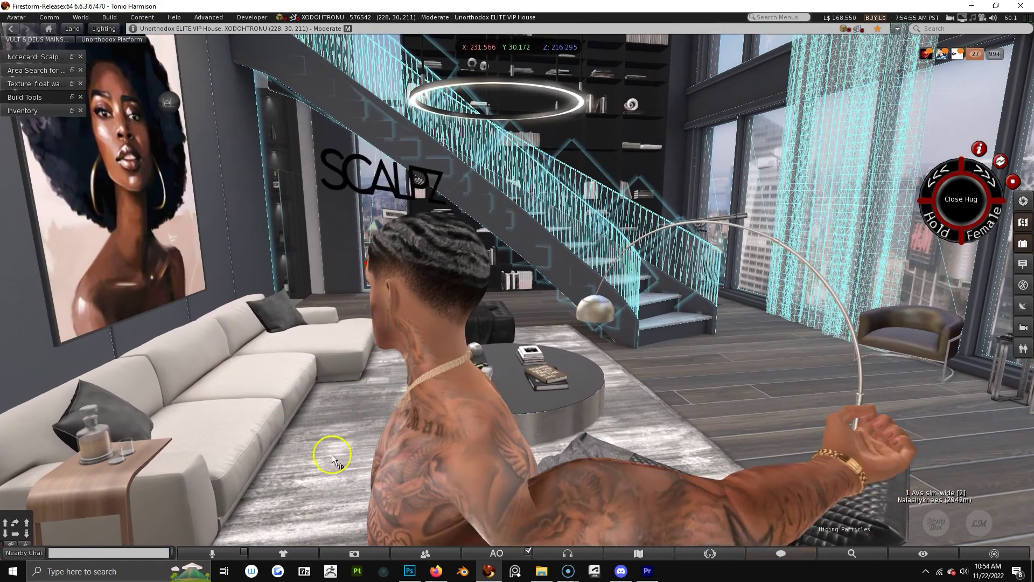